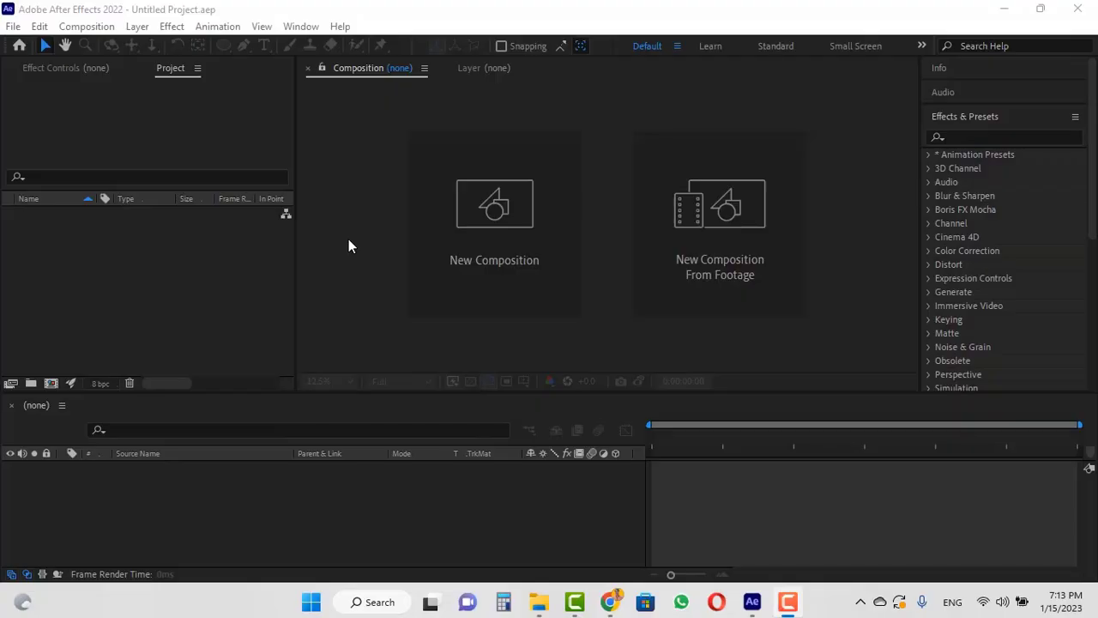
Create a composition named story with its height set to 1920 px.
click(452, 225)
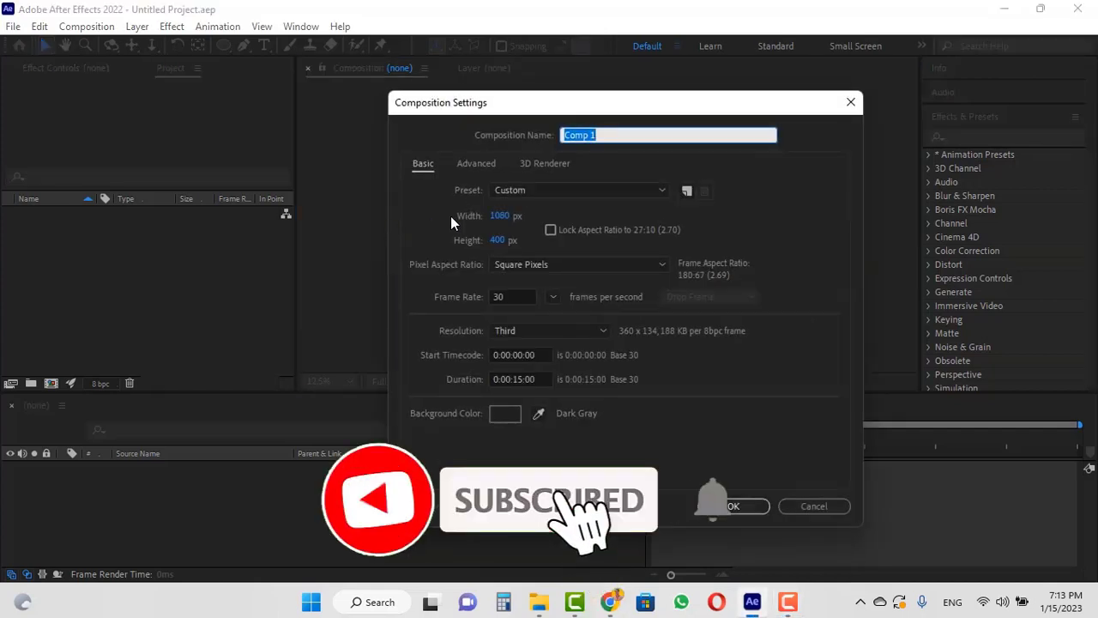
click(496, 241)
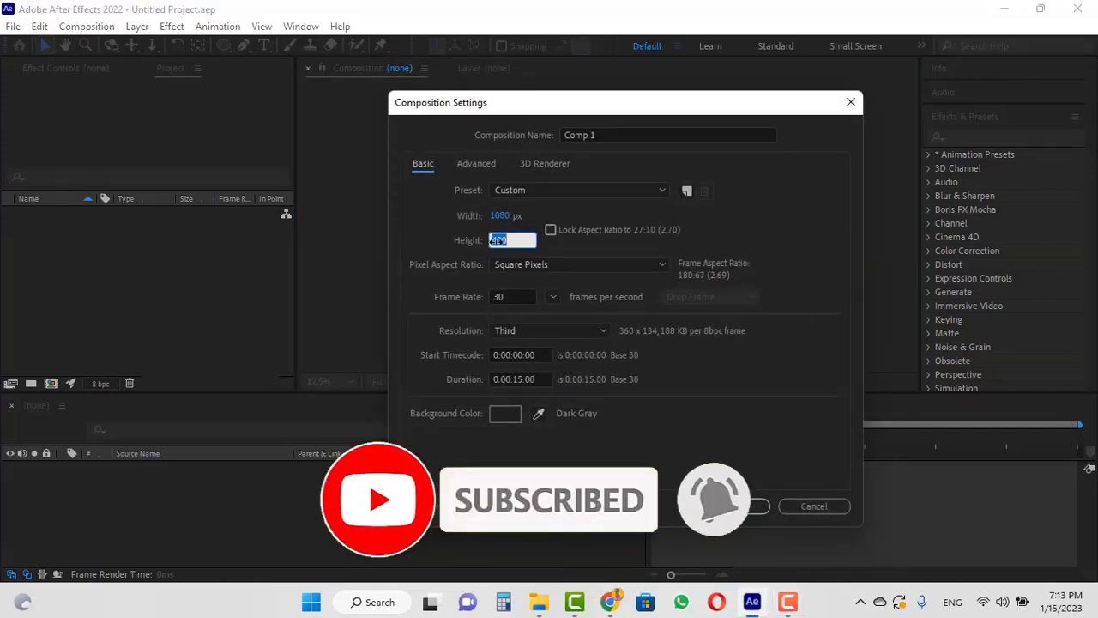
text(1920)
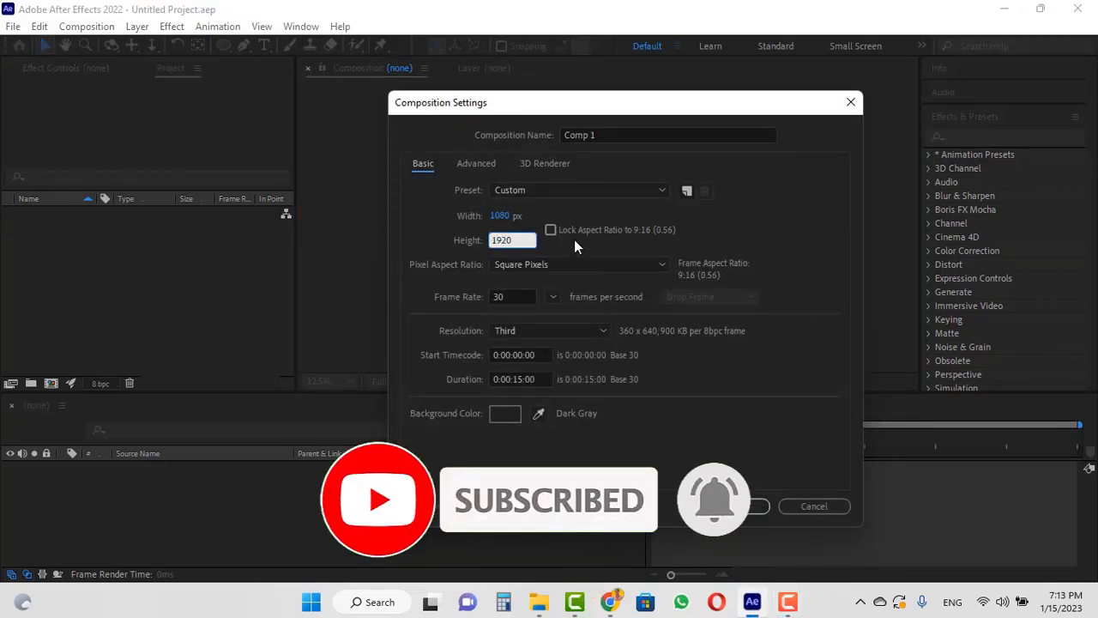
key(Return)
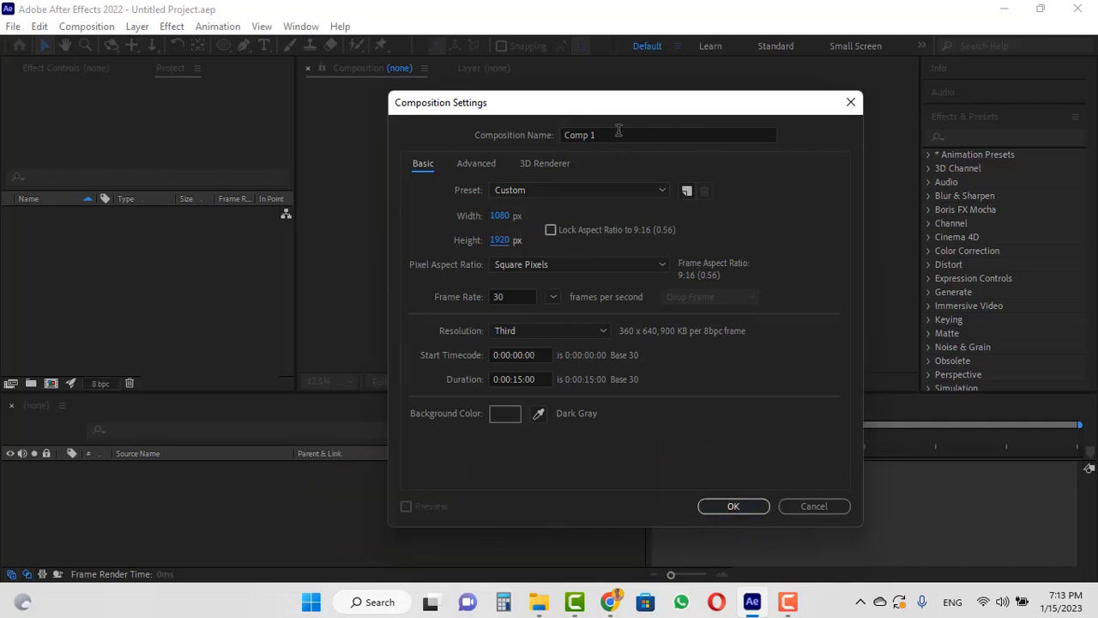
drag(617, 130, 525, 128)
text(s)
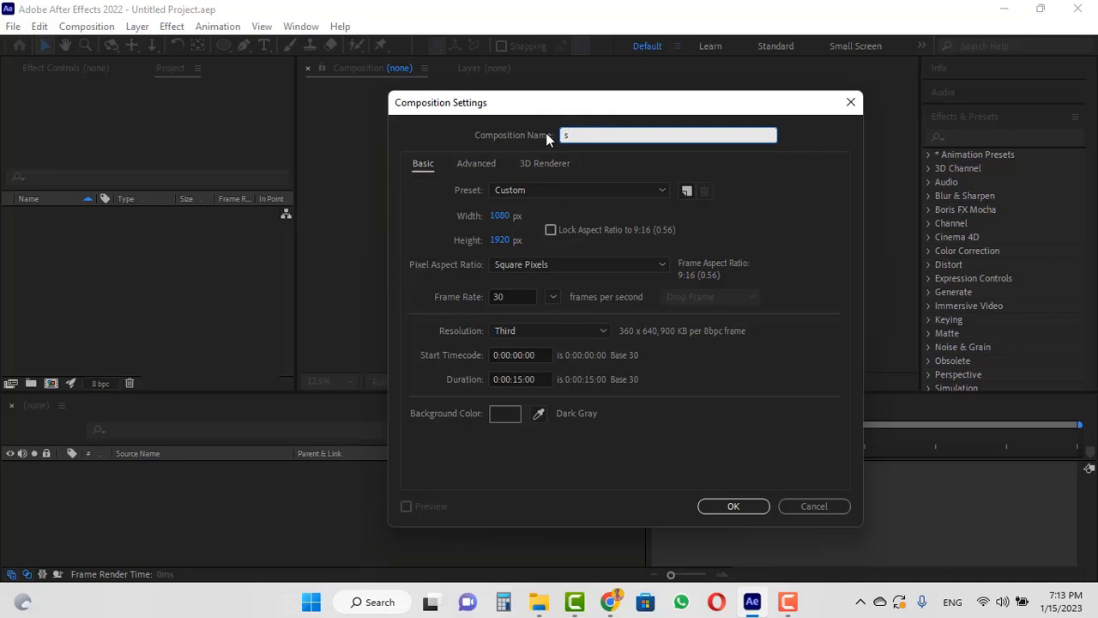
text(tory)
click(742, 506)
Create another composition named line with its height set to 3840 px.
click(79, 25)
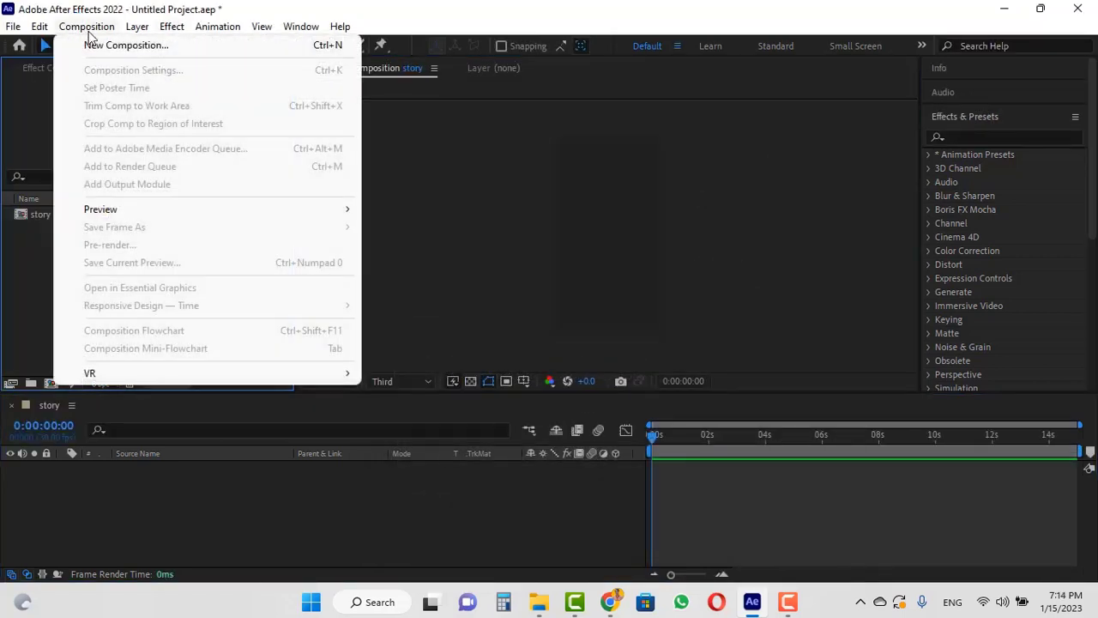
click(117, 45)
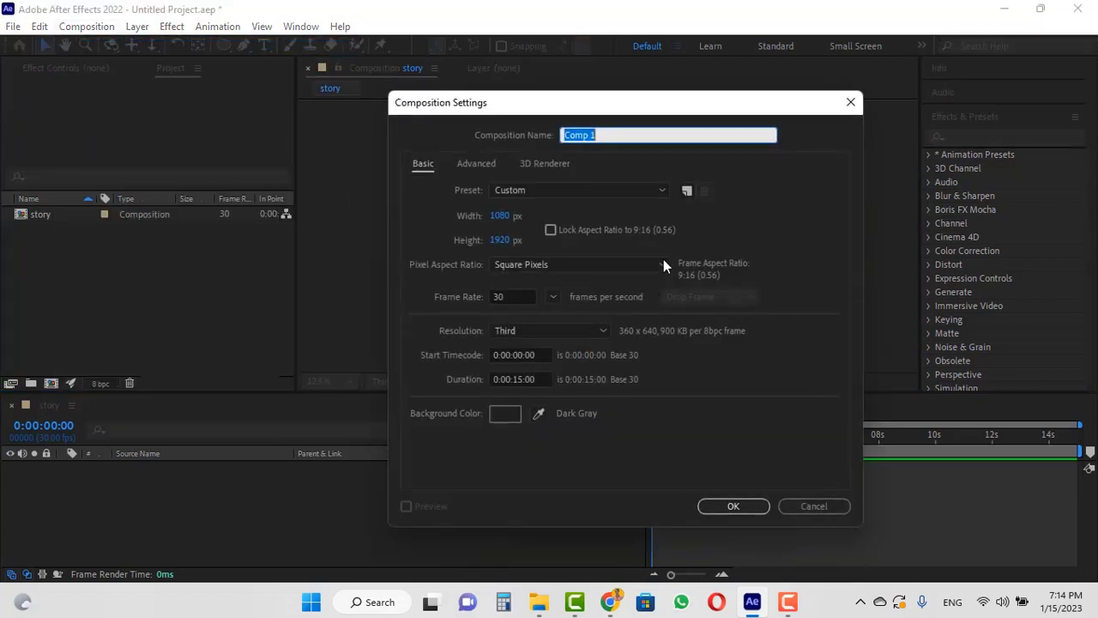
click(503, 240)
click(524, 239)
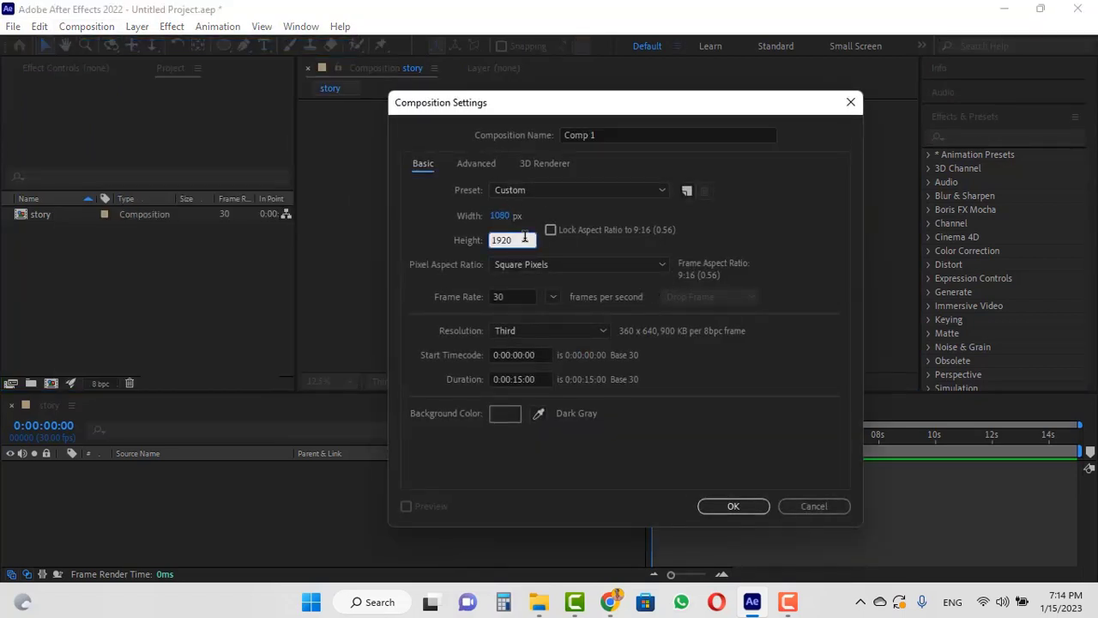
click(751, 225)
click(550, 143)
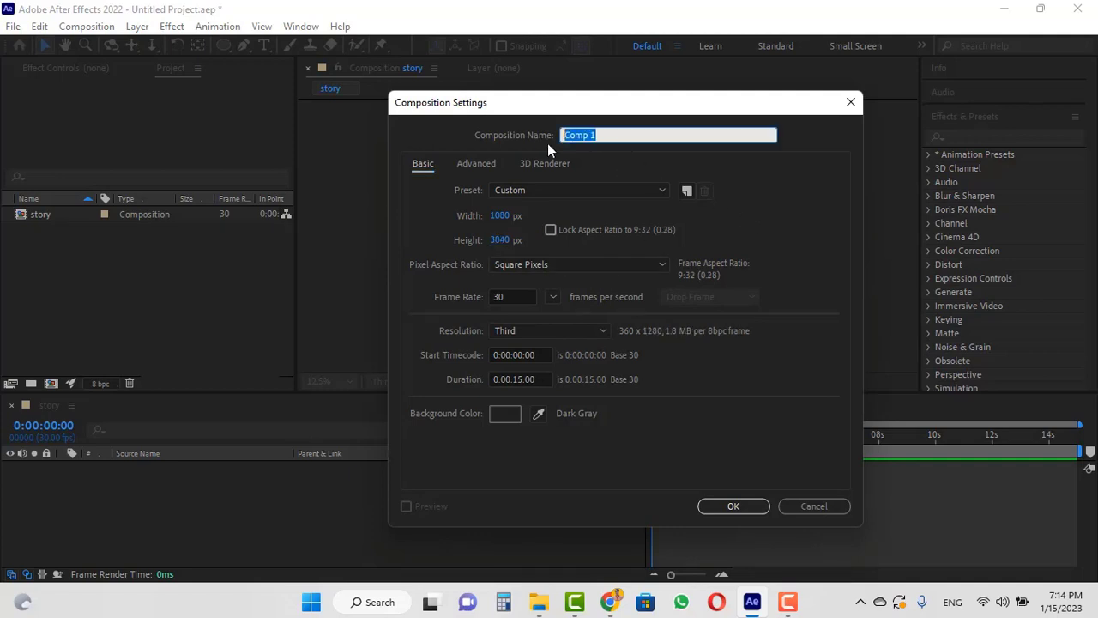
text(line)
click(733, 506)
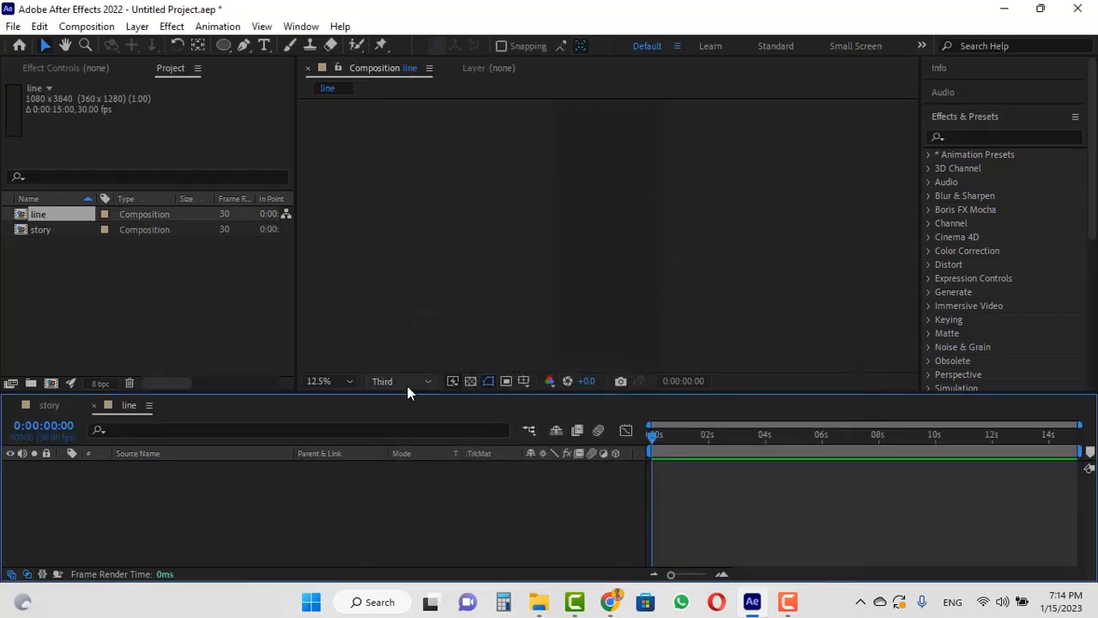
Create a third composition named off with its height set to 400 px.
click(87, 26)
click(93, 41)
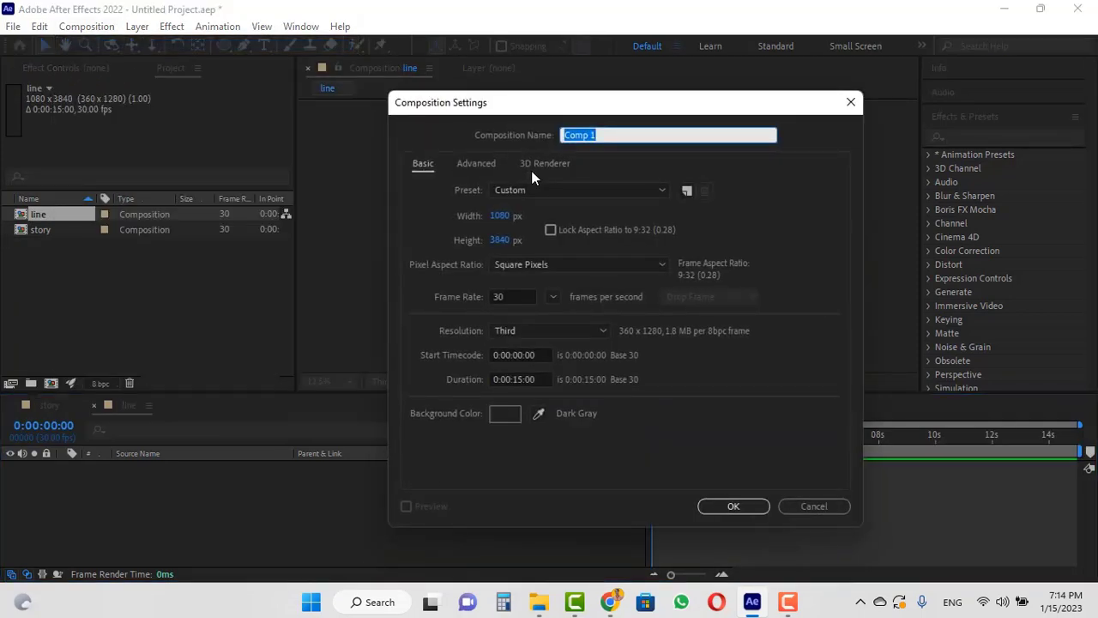
text(off)
click(501, 240)
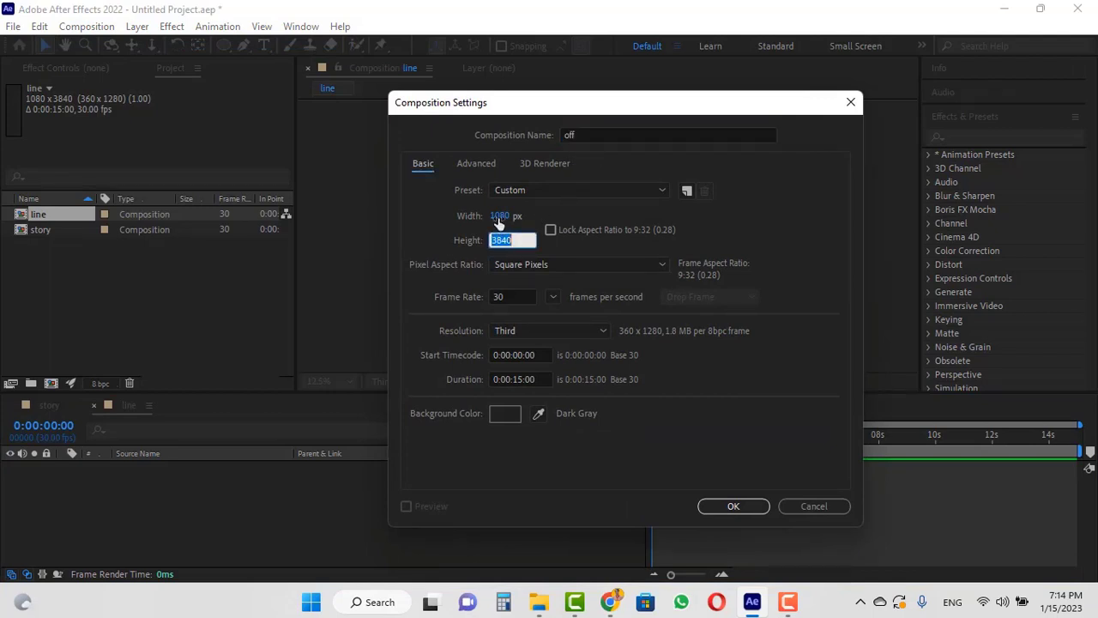
text(400)
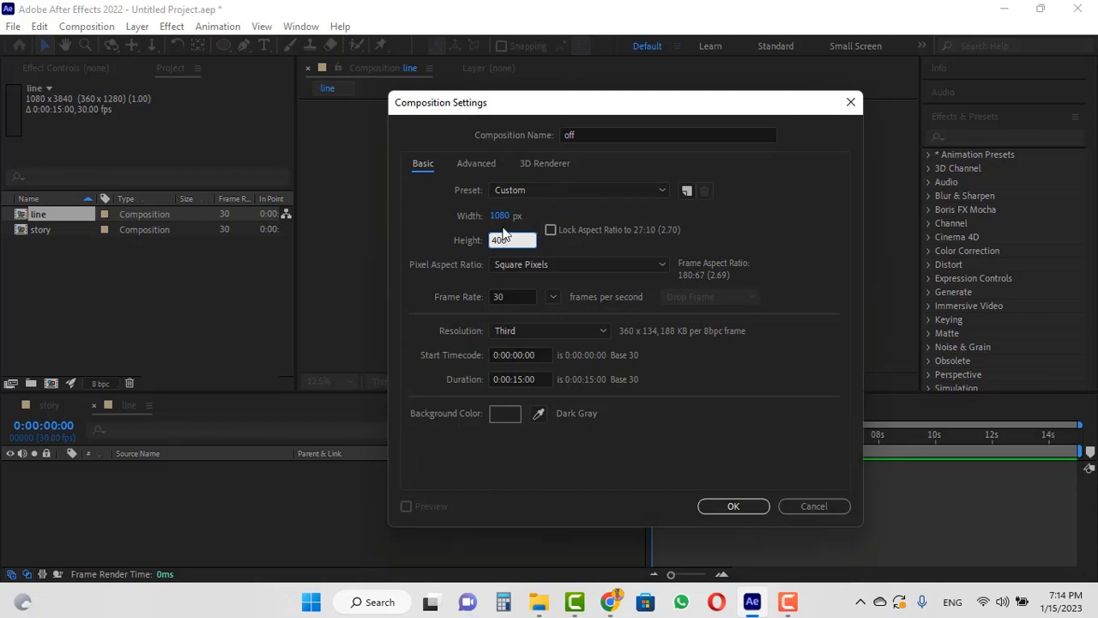
key(Return)
click(733, 506)
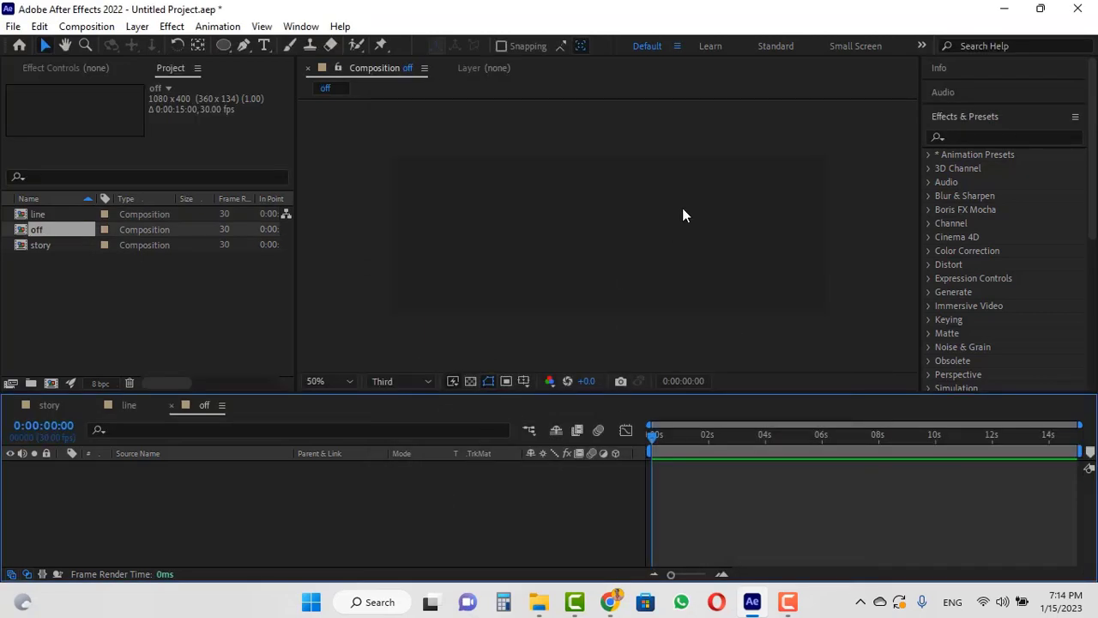
Add a text layer reading "50% off" in the off composition and place it centred in the upper half of the frame.
key(ctrl+t)
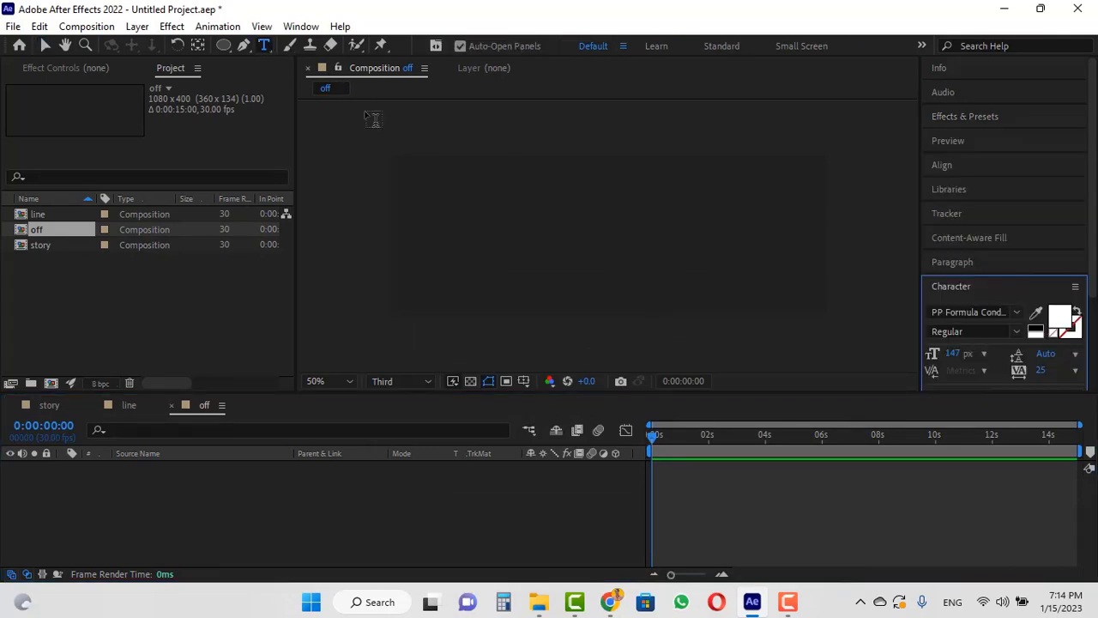
click(543, 202)
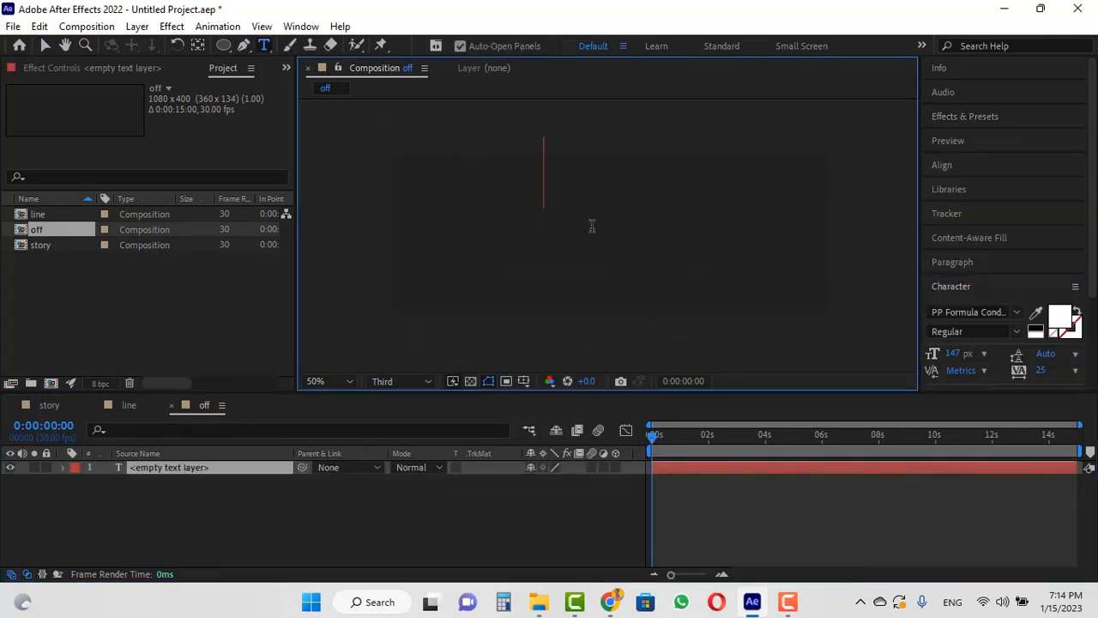
text(50)
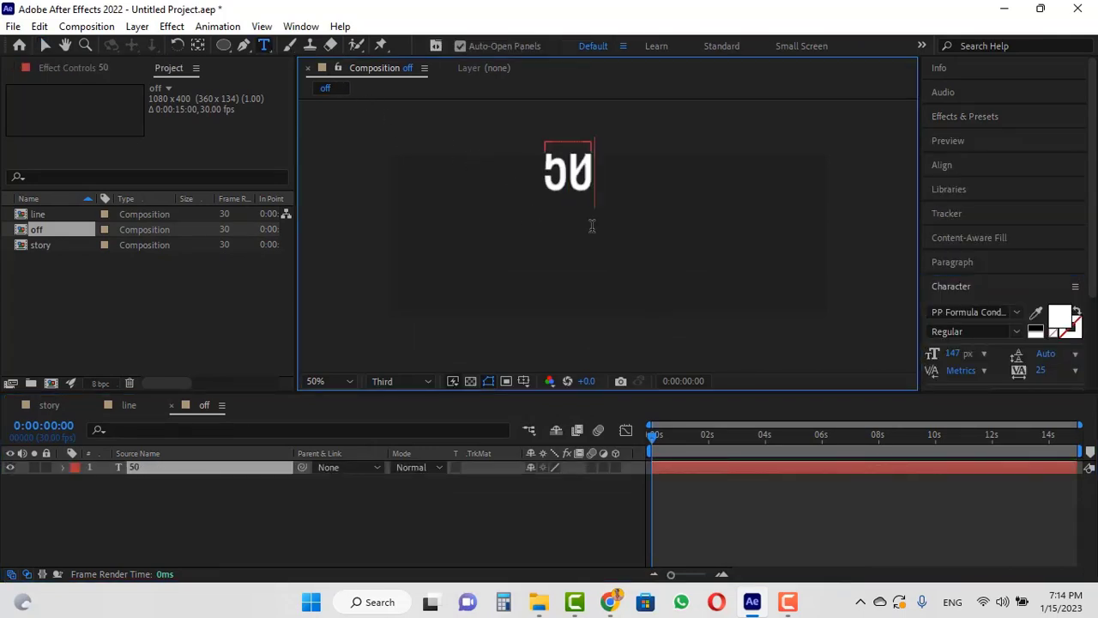
text(% off)
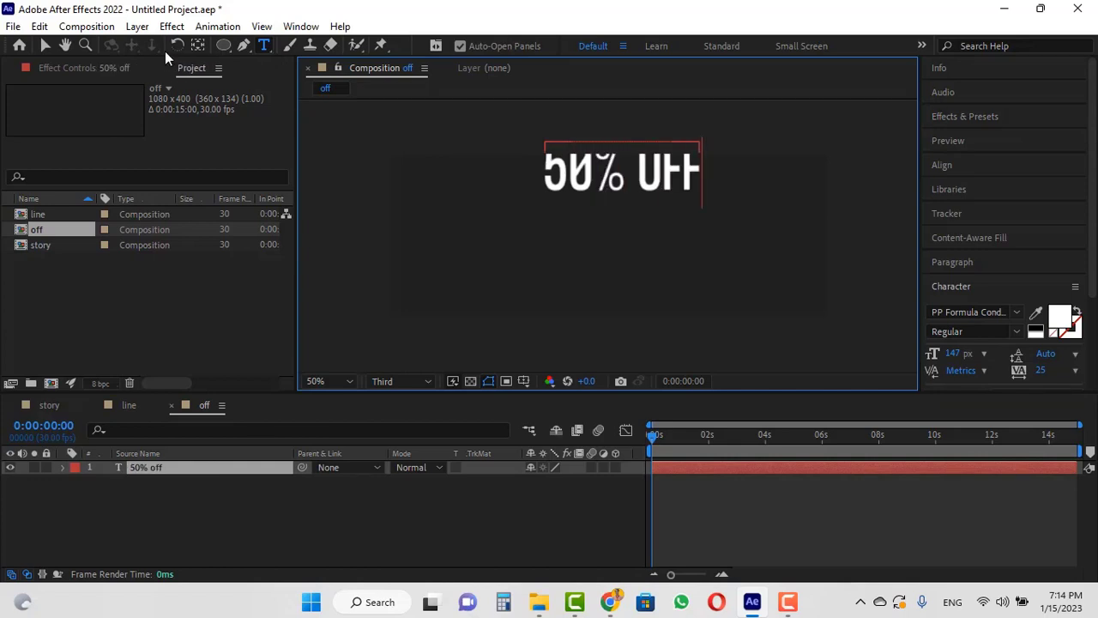
click(45, 46)
drag(581, 176, 572, 202)
click(410, 222)
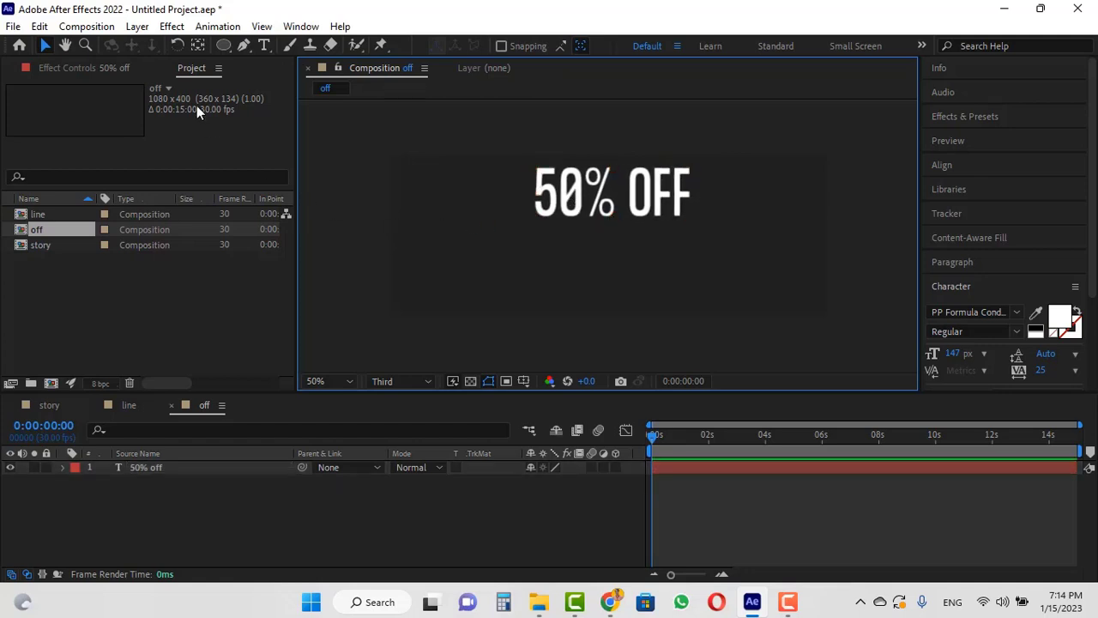
Add a second text layer reading "Black friday discount" below the 50% off text.
click(264, 46)
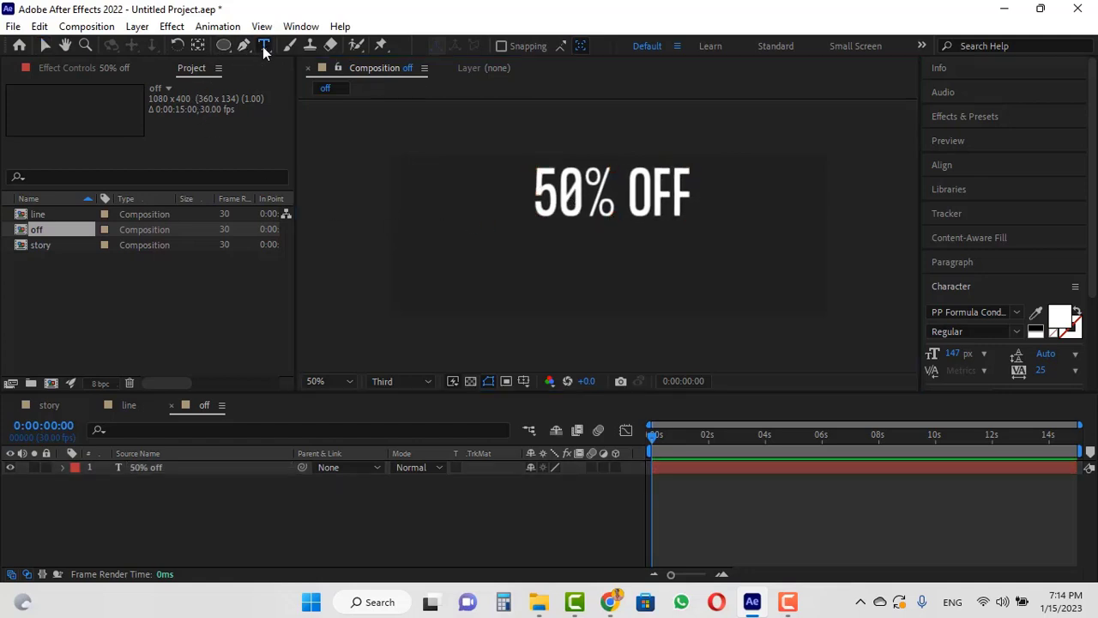
click(448, 282)
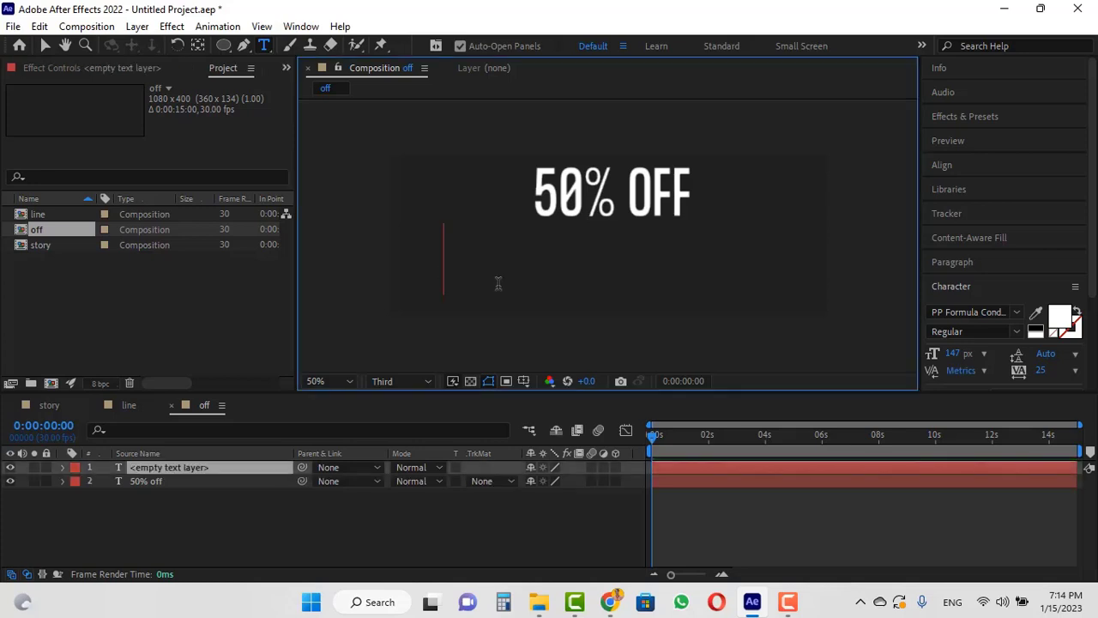
text(Bla)
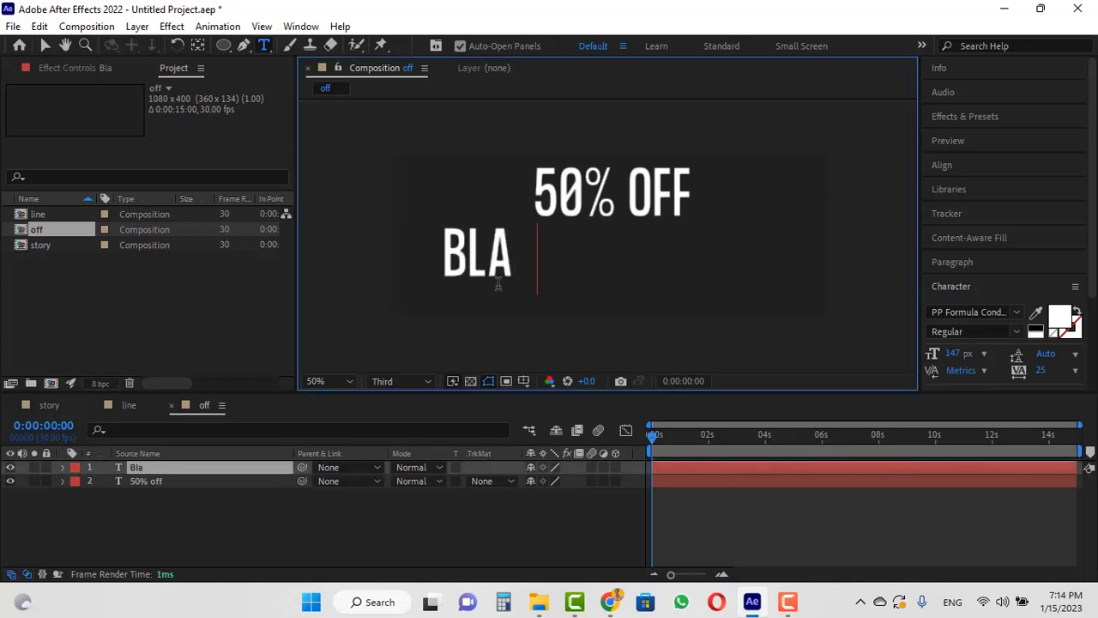
text(ck fridat)
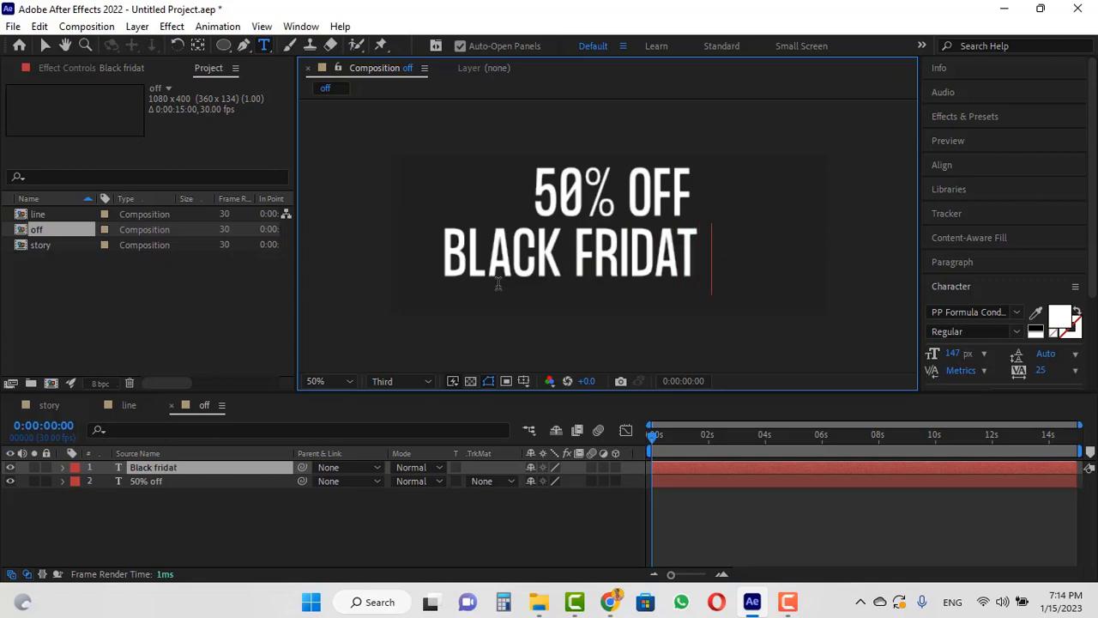
key(BackSpace)
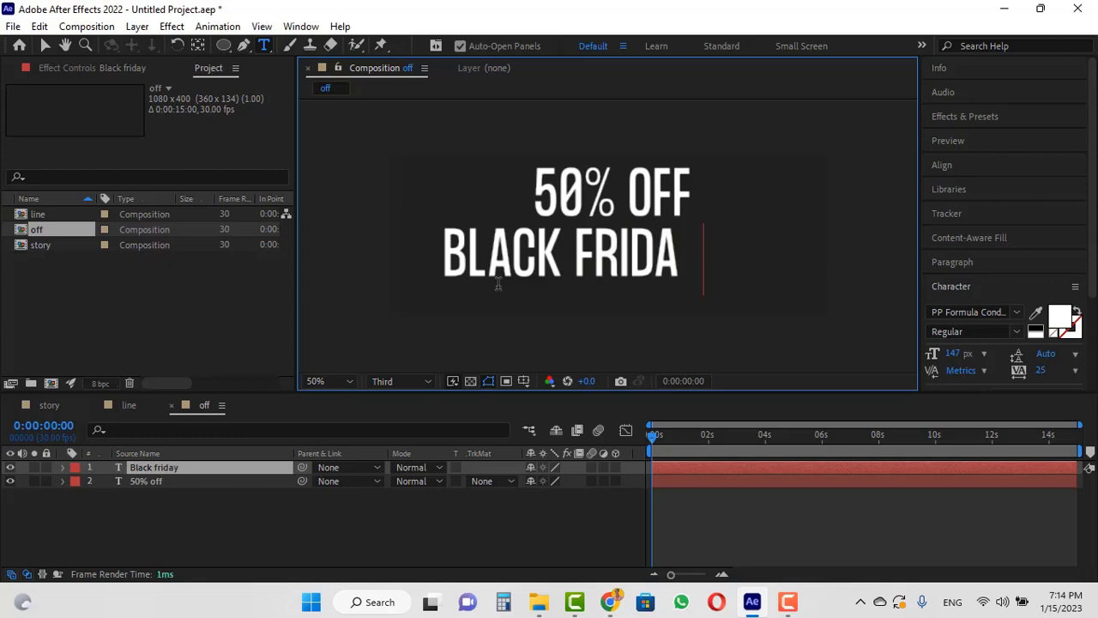
text(y discount)
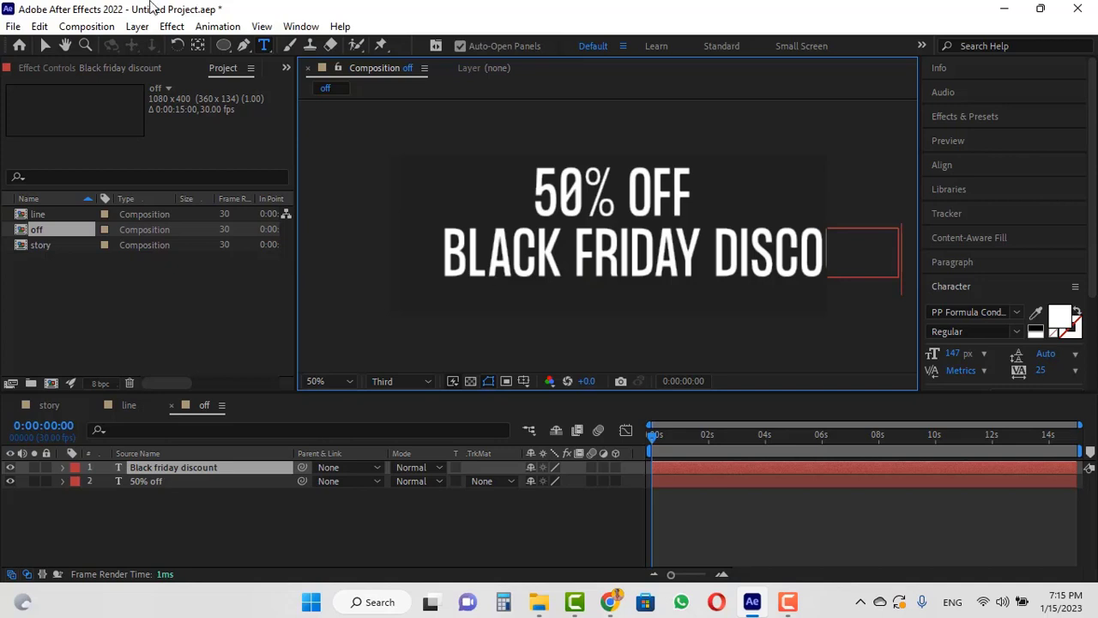
Set the Black friday discount text to 125 px and reposition both text lines so they fit inside the frame.
click(44, 46)
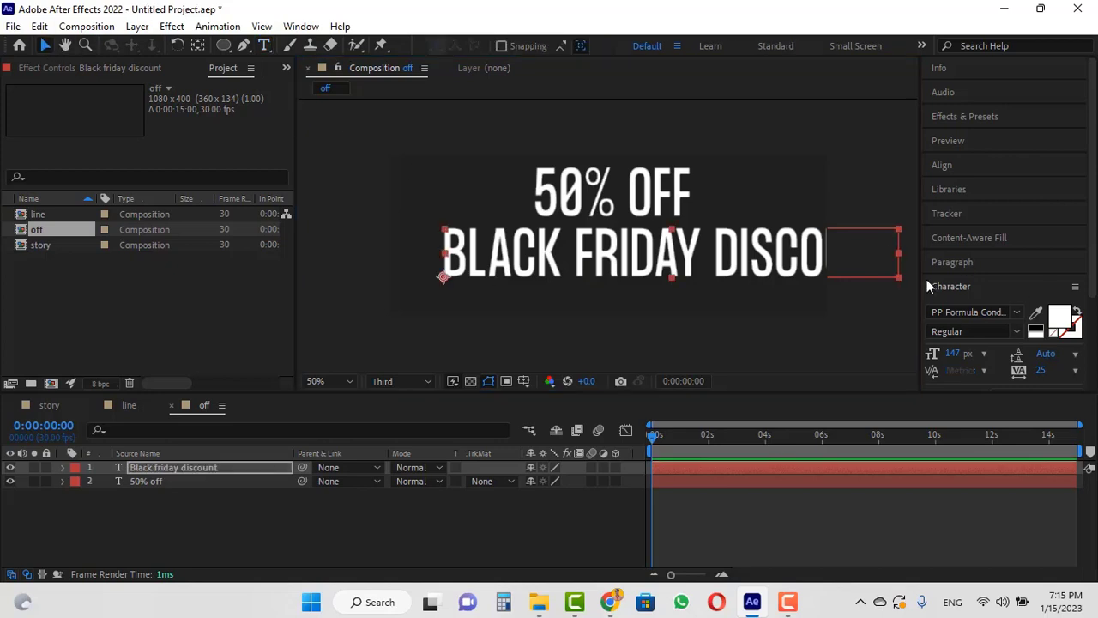
scroll(952, 266, down, 3)
drag(955, 232, 935, 232)
click(734, 267)
drag(735, 268, 716, 279)
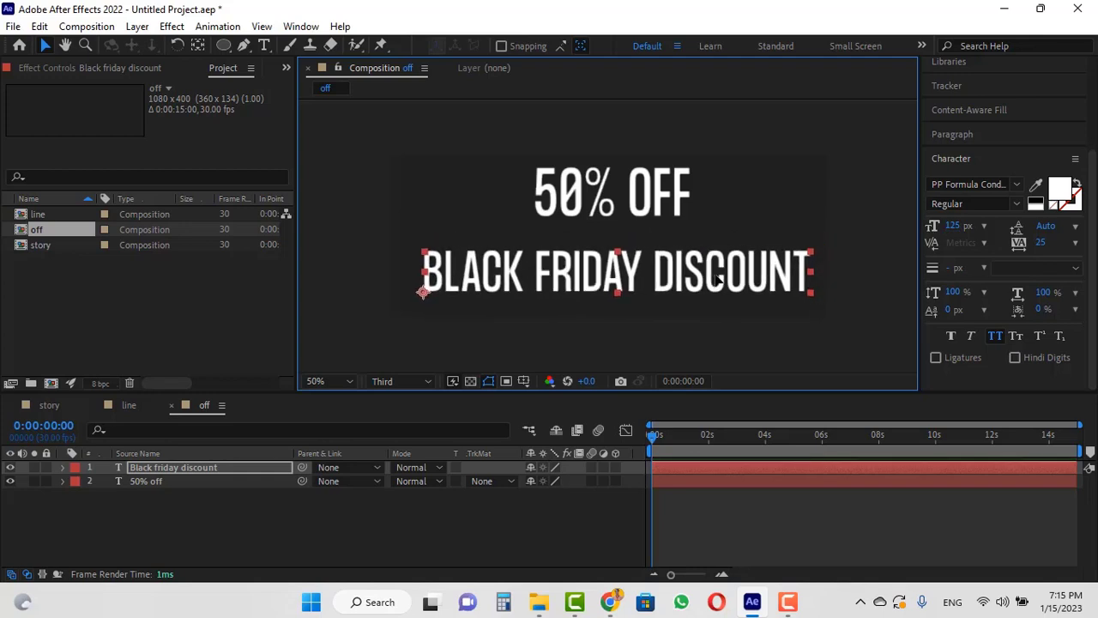
click(647, 200)
drag(647, 200, 645, 206)
click(701, 206)
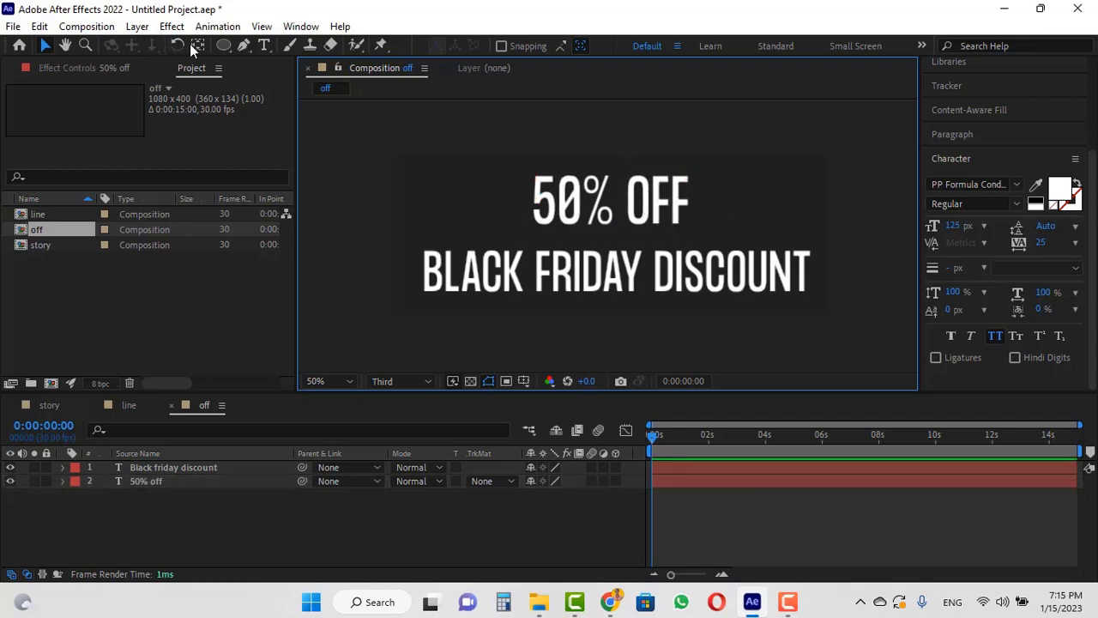
Add a black-filled rectangle covering the whole off composition and move its layer beneath both text layers.
drag(222, 44, 244, 45)
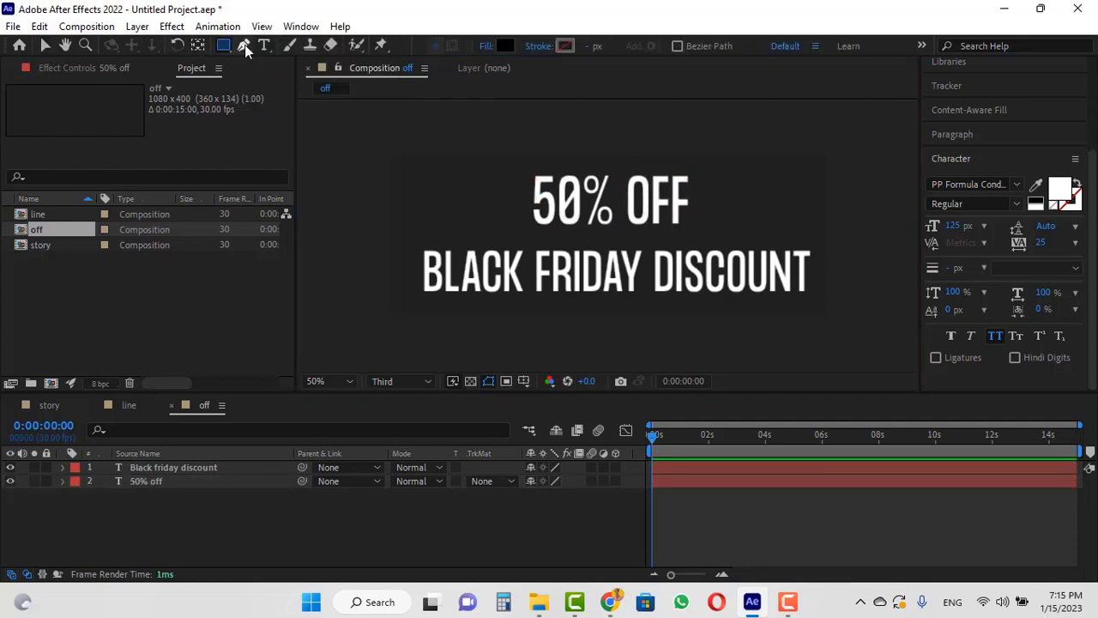
click(505, 46)
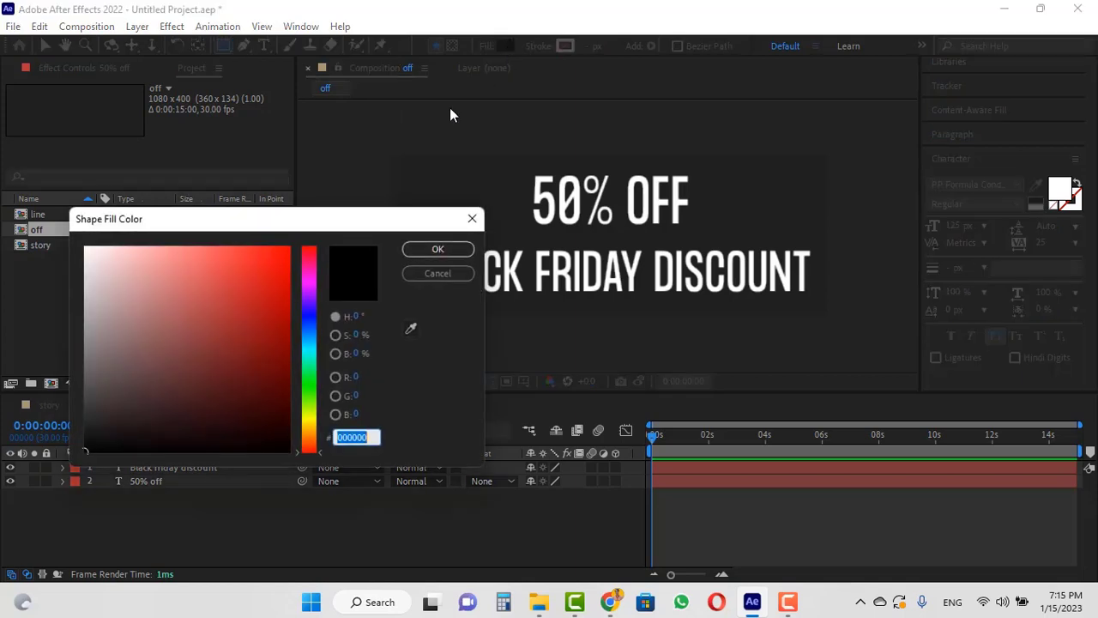
click(283, 448)
click(438, 251)
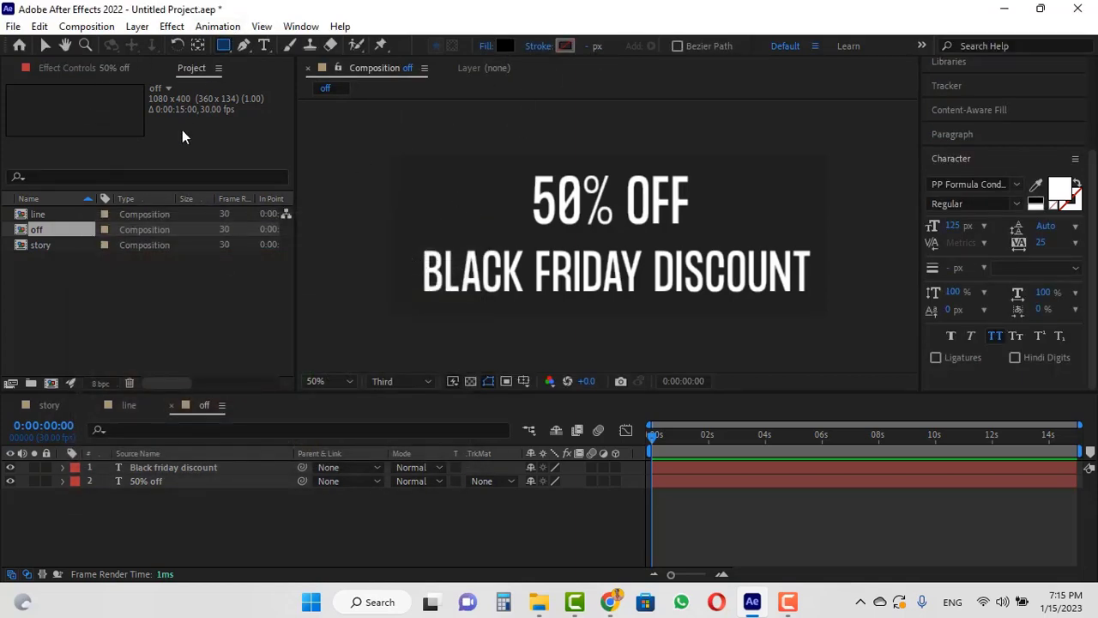
double_click(224, 45)
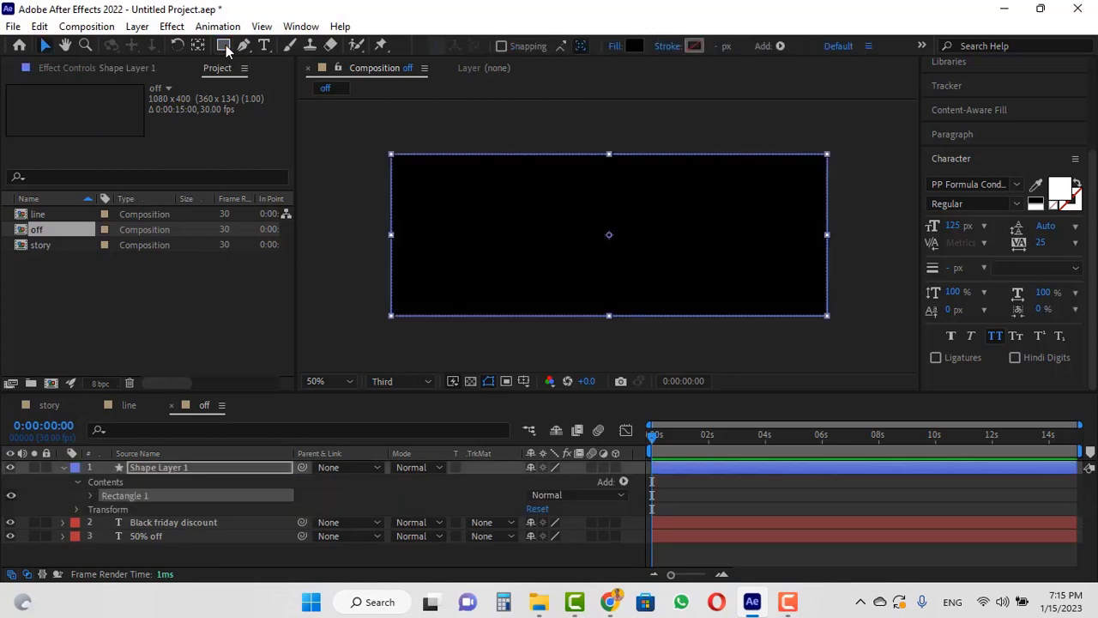
click(62, 467)
drag(146, 469, 156, 512)
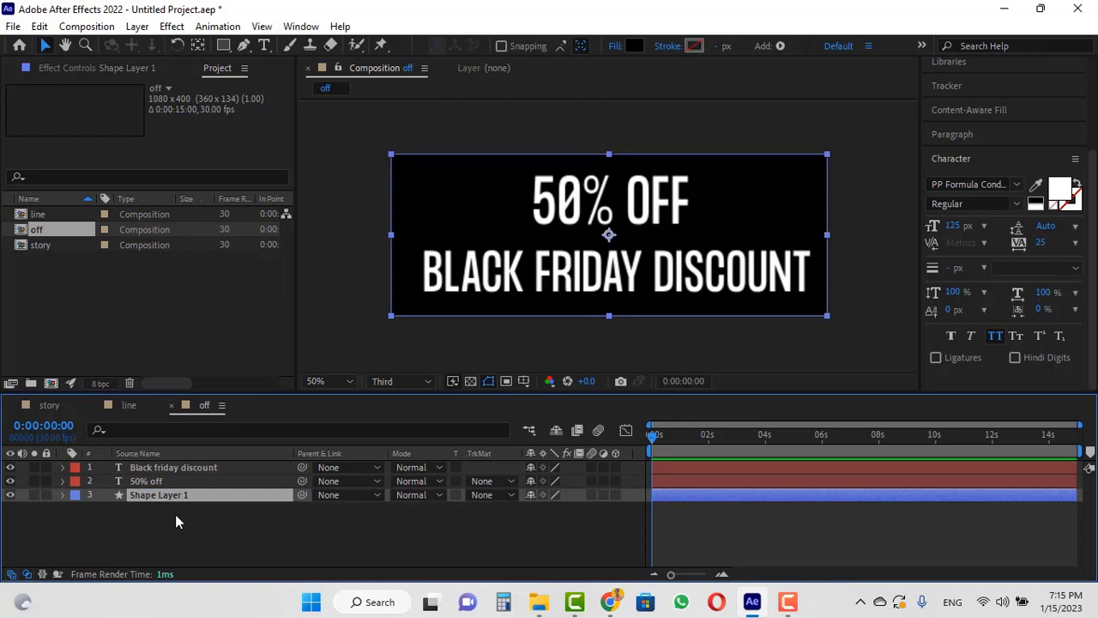
Place the off composition as a layer in the line composition.
click(49, 405)
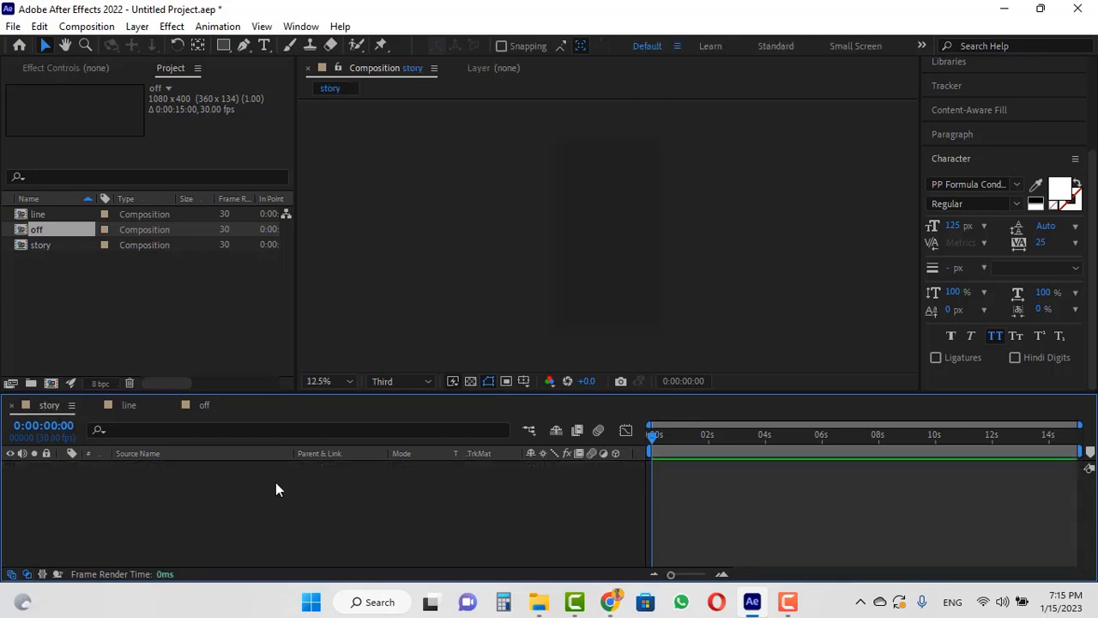
click(129, 406)
scroll(531, 255, down, 1)
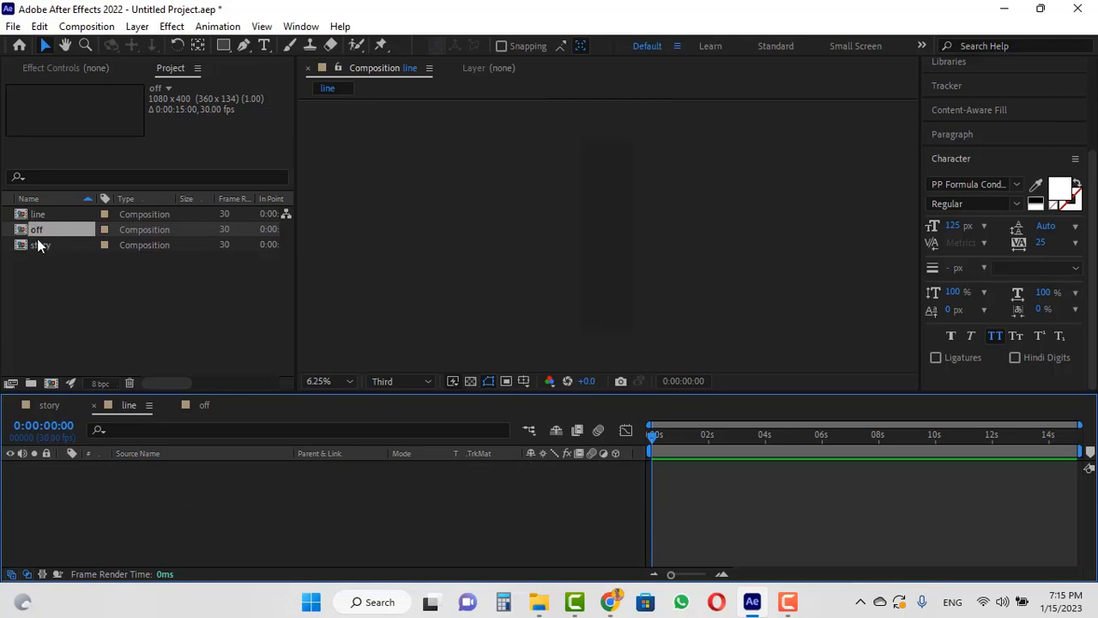
drag(34, 231, 56, 504)
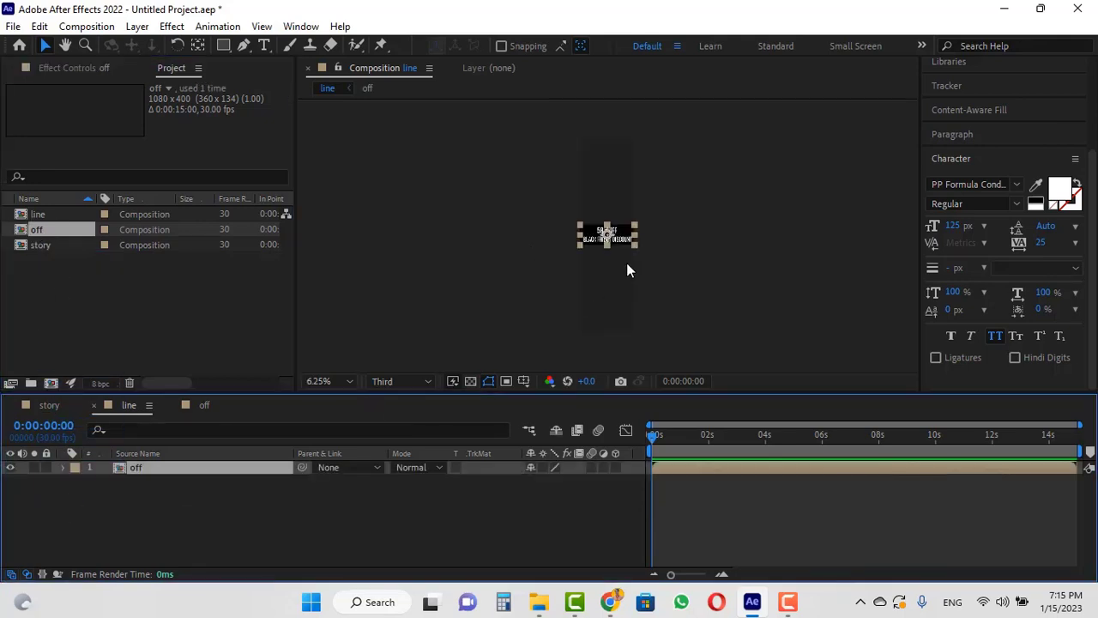
scroll(626, 262, up, 2)
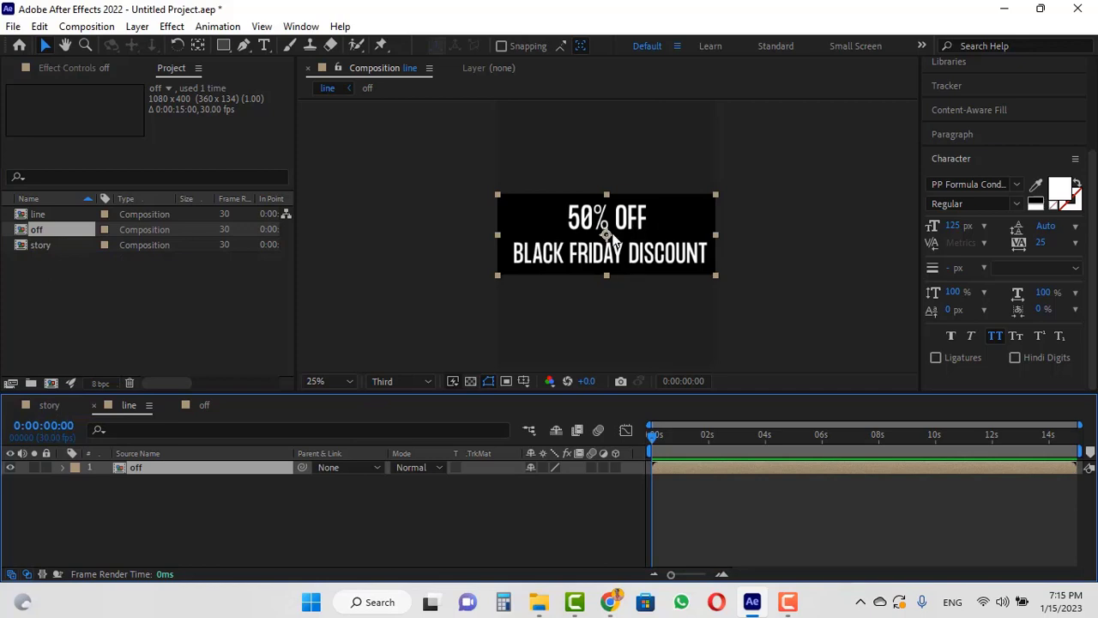
Duplicate the off layer and set the copy's position to 540, 2319, directly below the original.
key(ctrl+d)
key(p)
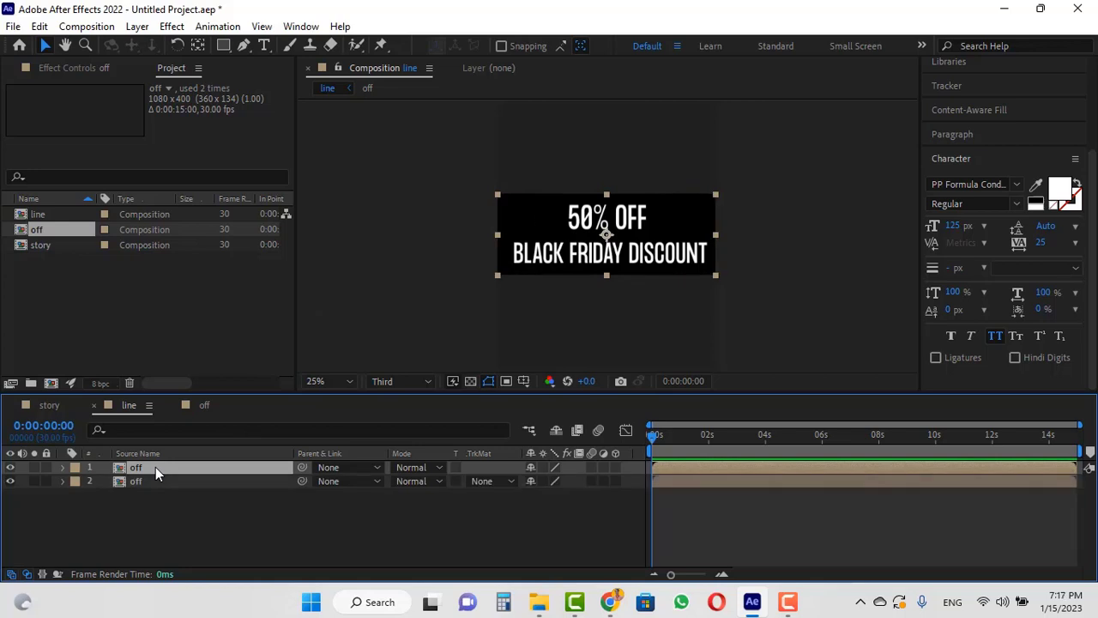
key(p)
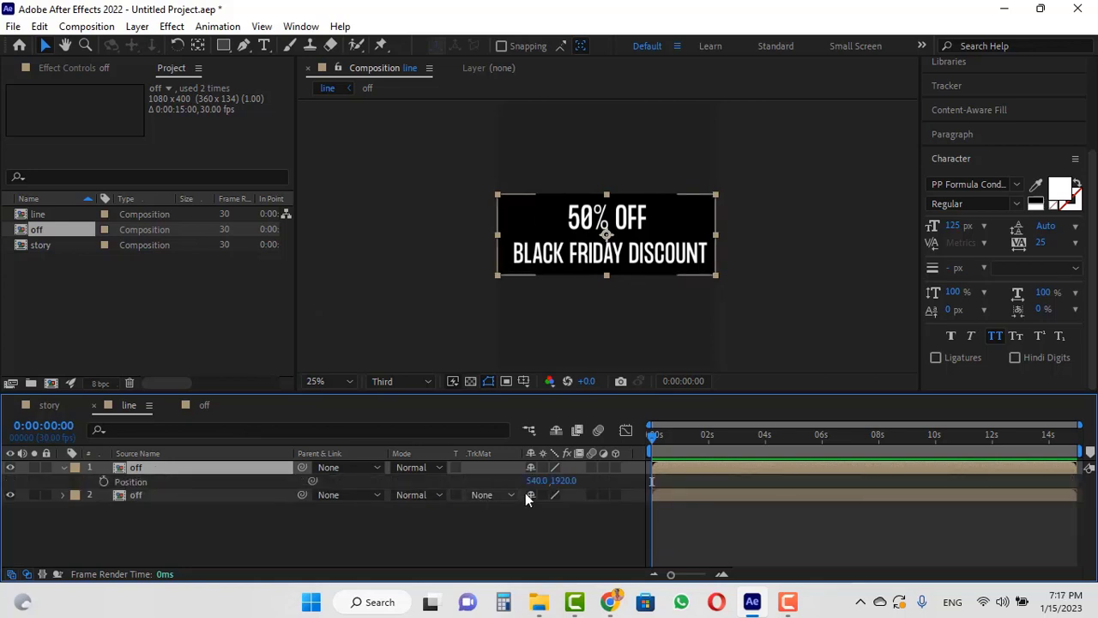
drag(564, 480, 866, 480)
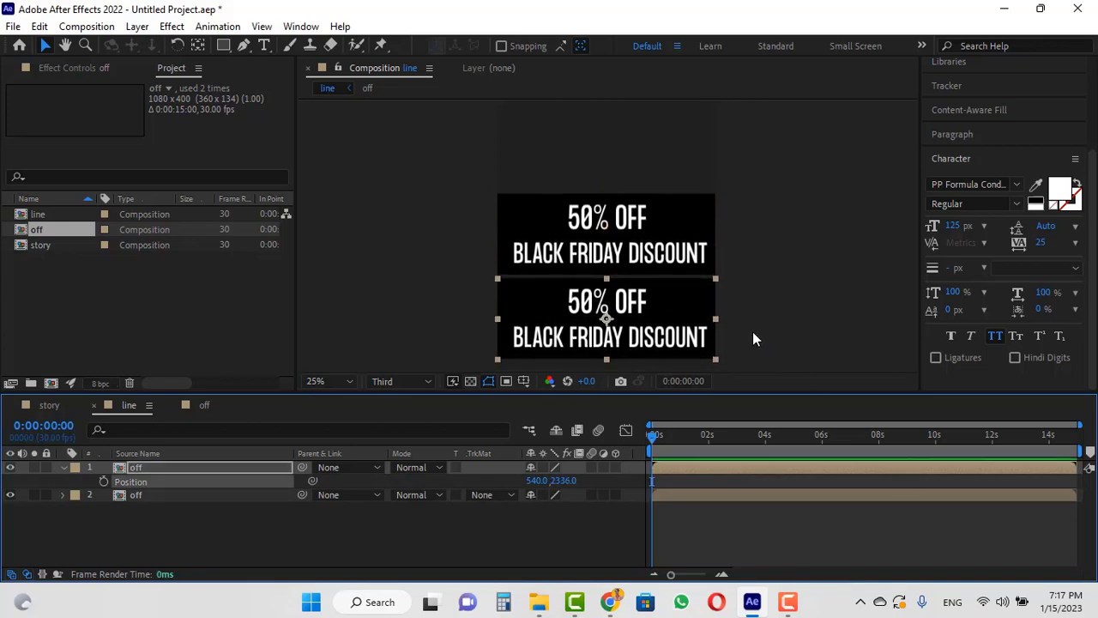
key(period)
key(period)
drag(571, 481, 550, 480)
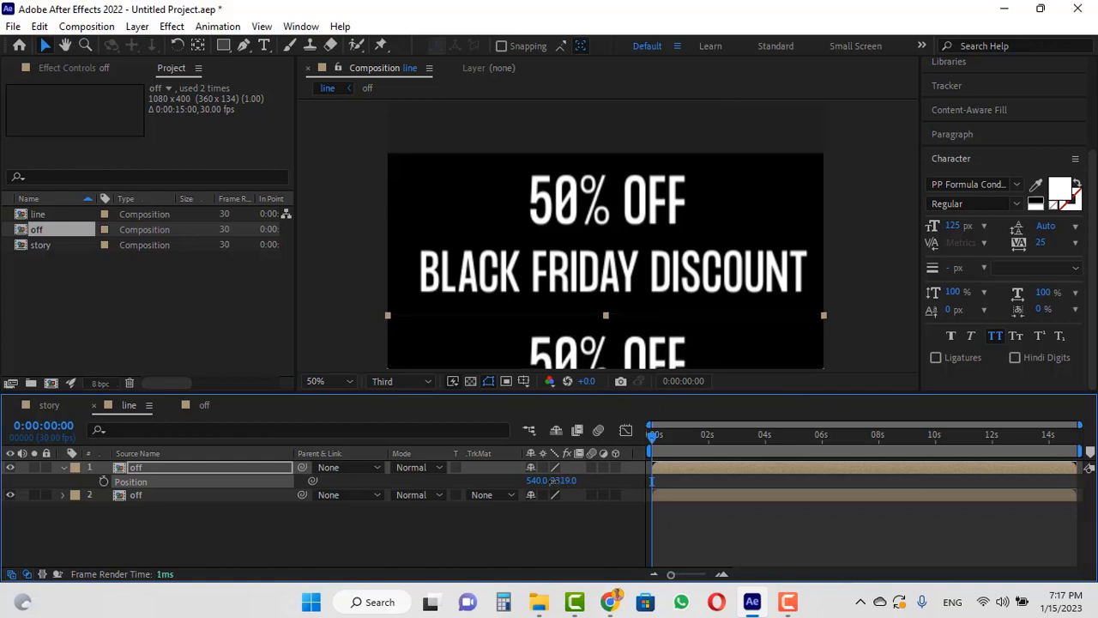
Apply the Tint effect to the lower off copy and swap its black and white mapping colors.
click(152, 466)
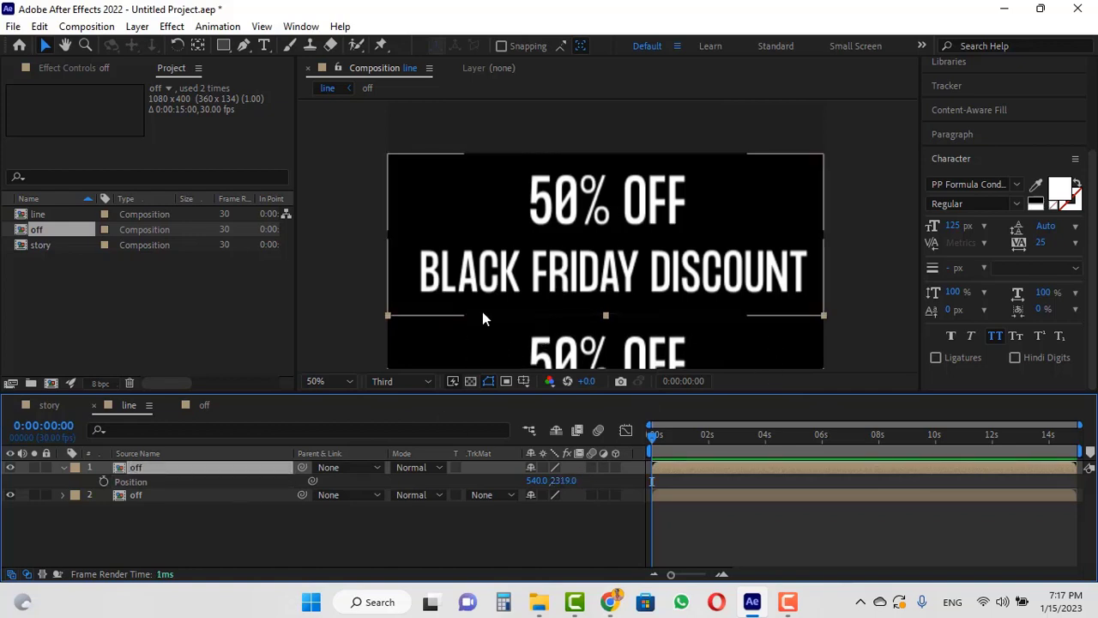
drag(507, 275, 503, 223)
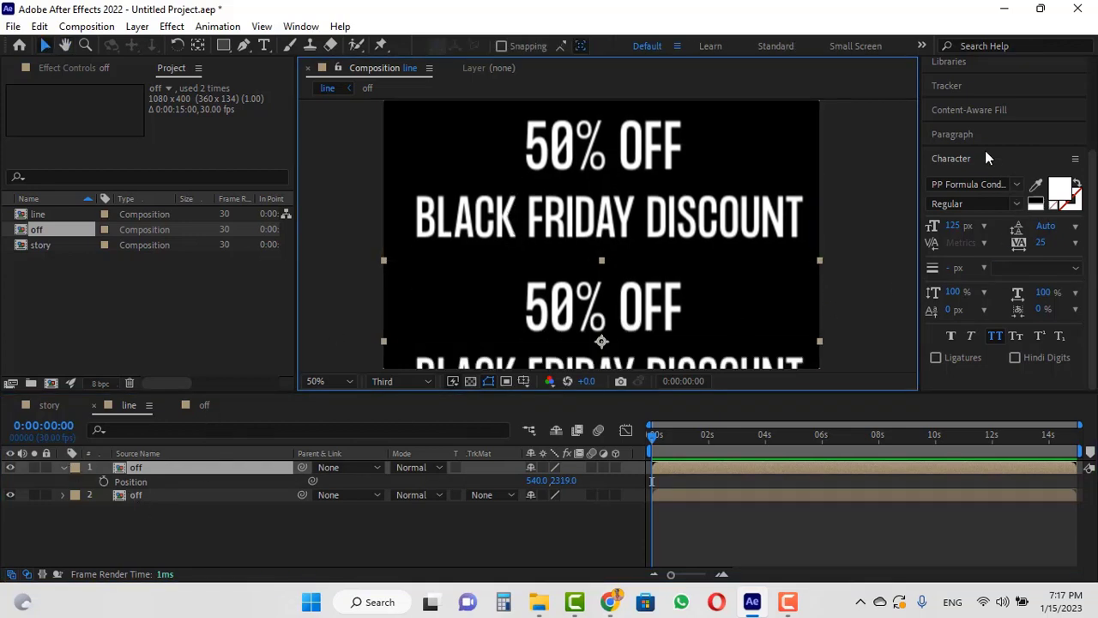
scroll(991, 137, up, 5)
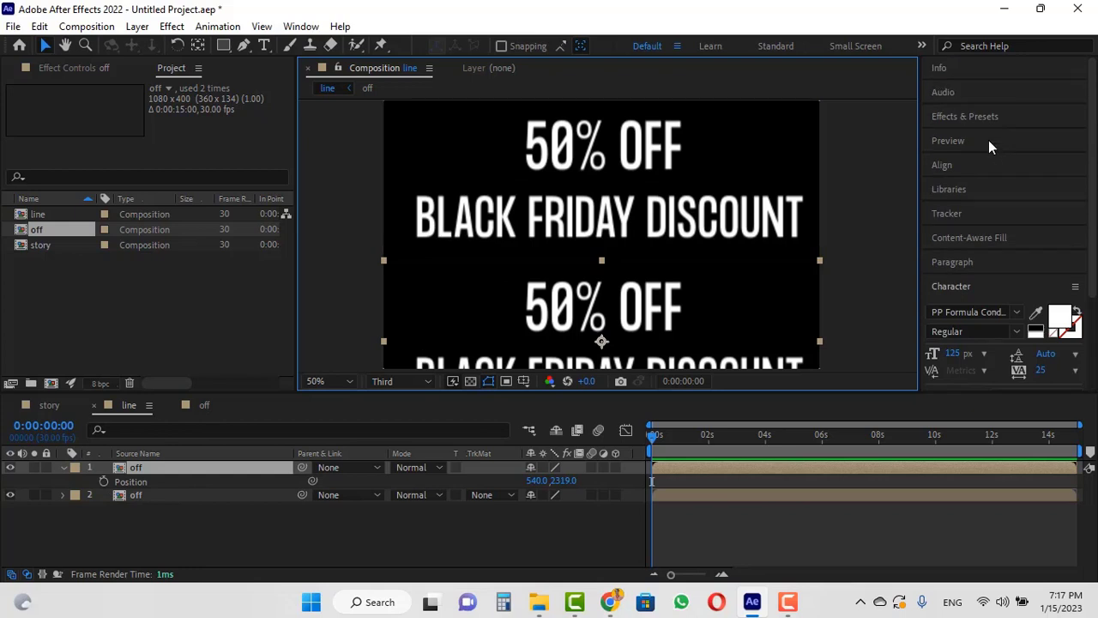
click(983, 120)
click(961, 137)
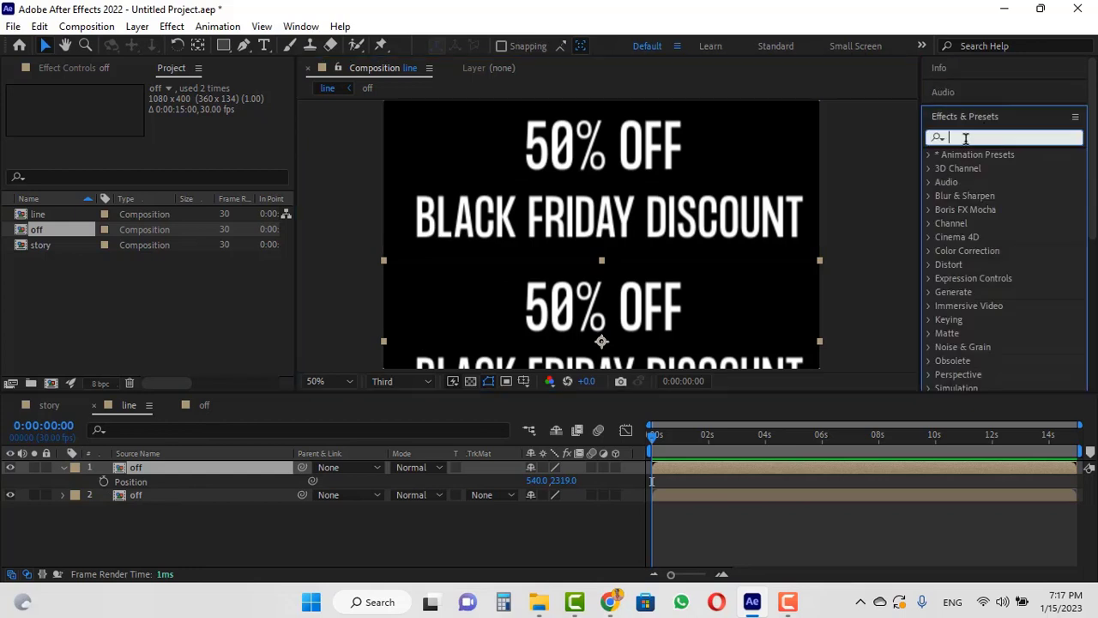
text(tin)
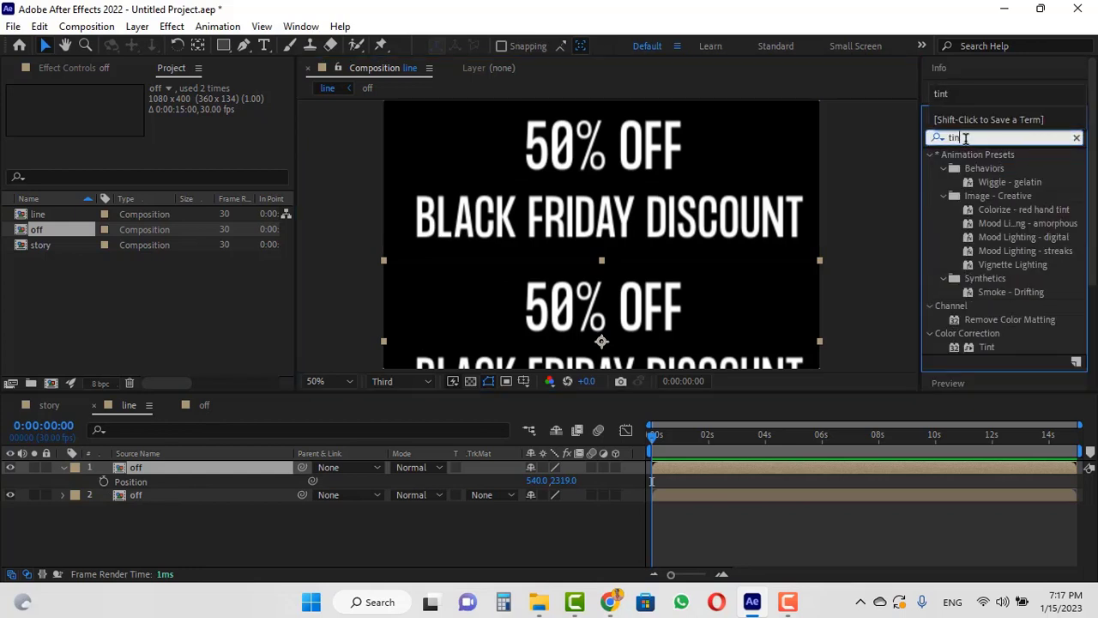
drag(985, 345, 186, 468)
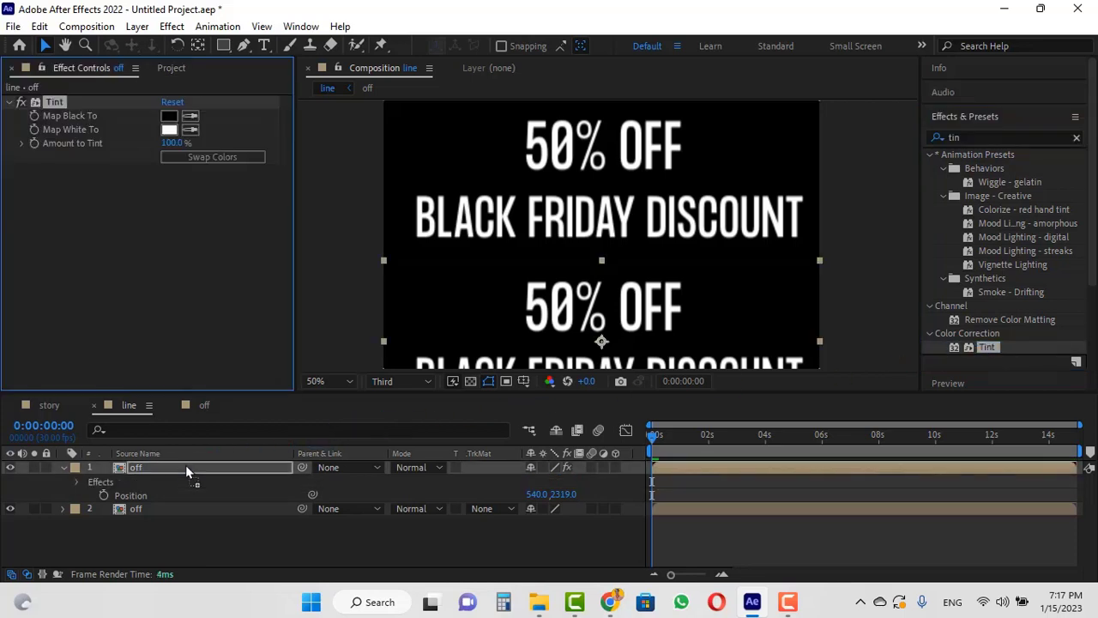
click(202, 165)
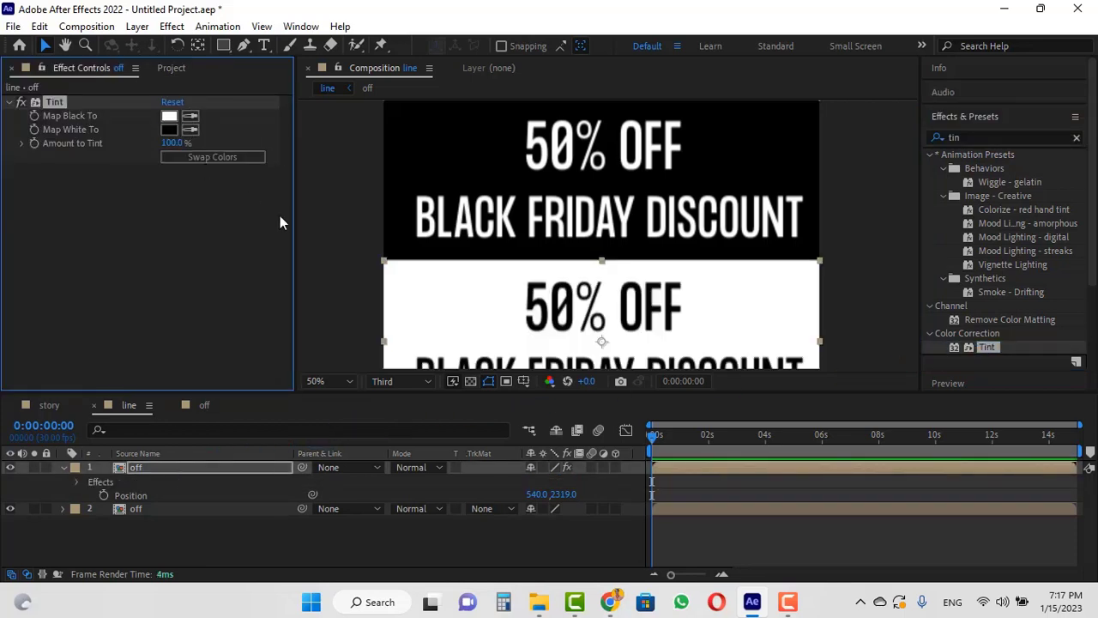
Collapse the tinted layer's properties and add an adjustment layer above both off layers.
scroll(642, 338, down, 2)
key(h)
drag(697, 328, 698, 246)
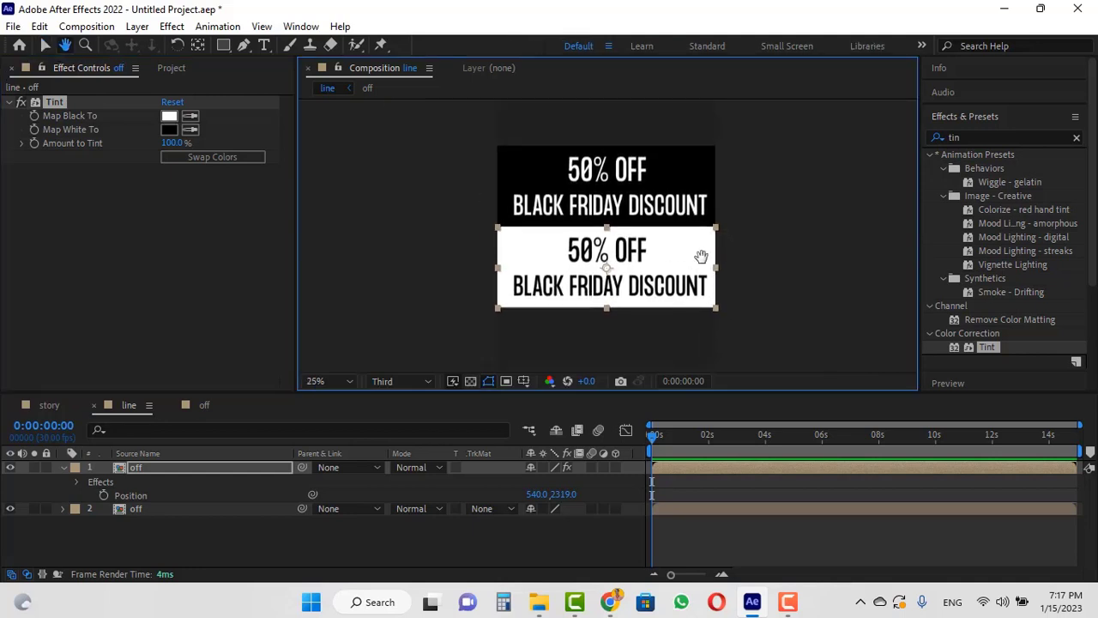
key(v)
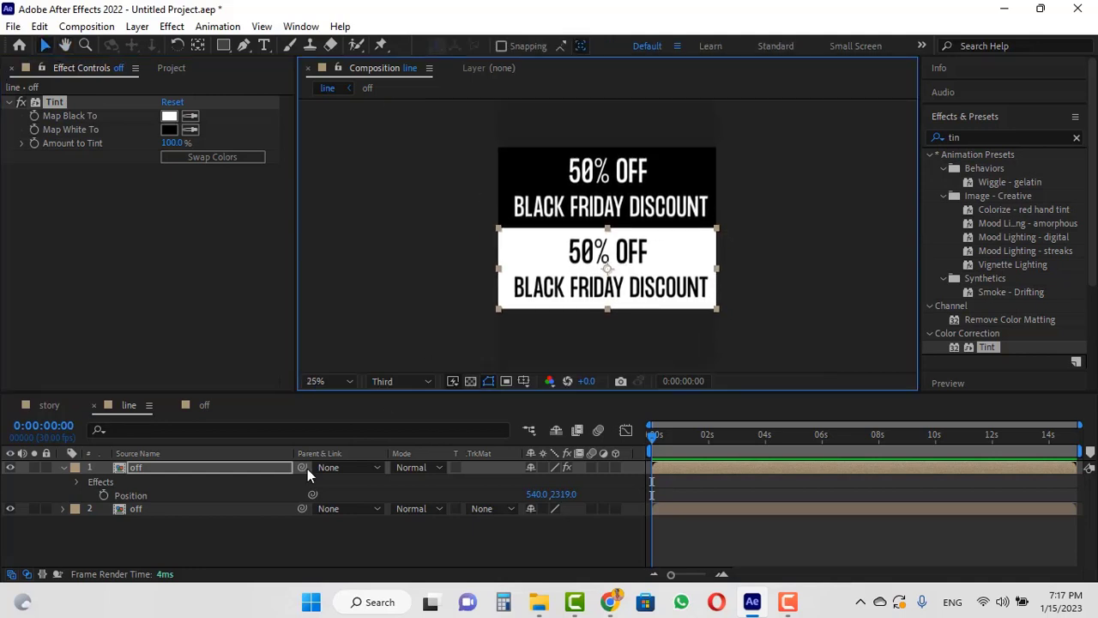
click(61, 467)
click(135, 509)
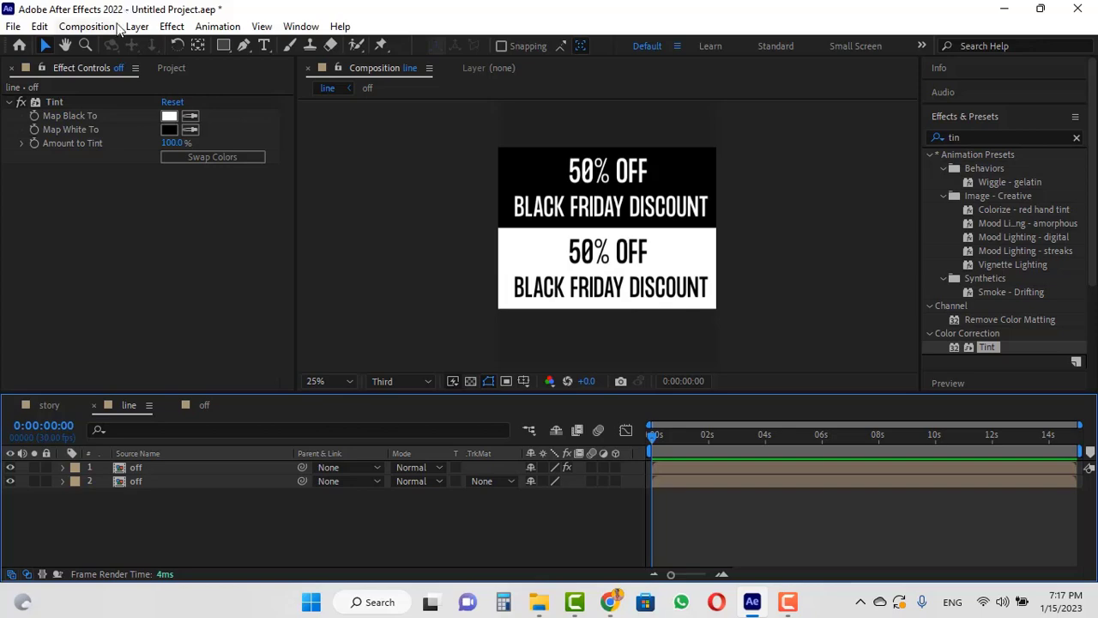
click(137, 26)
mouse_move(215, 45)
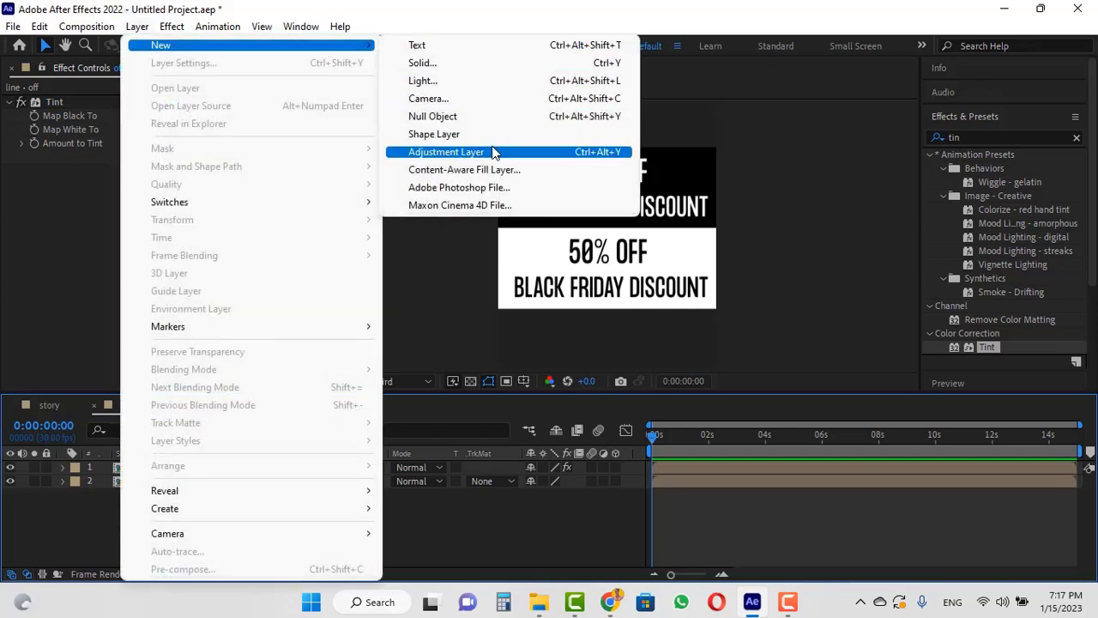
click(447, 151)
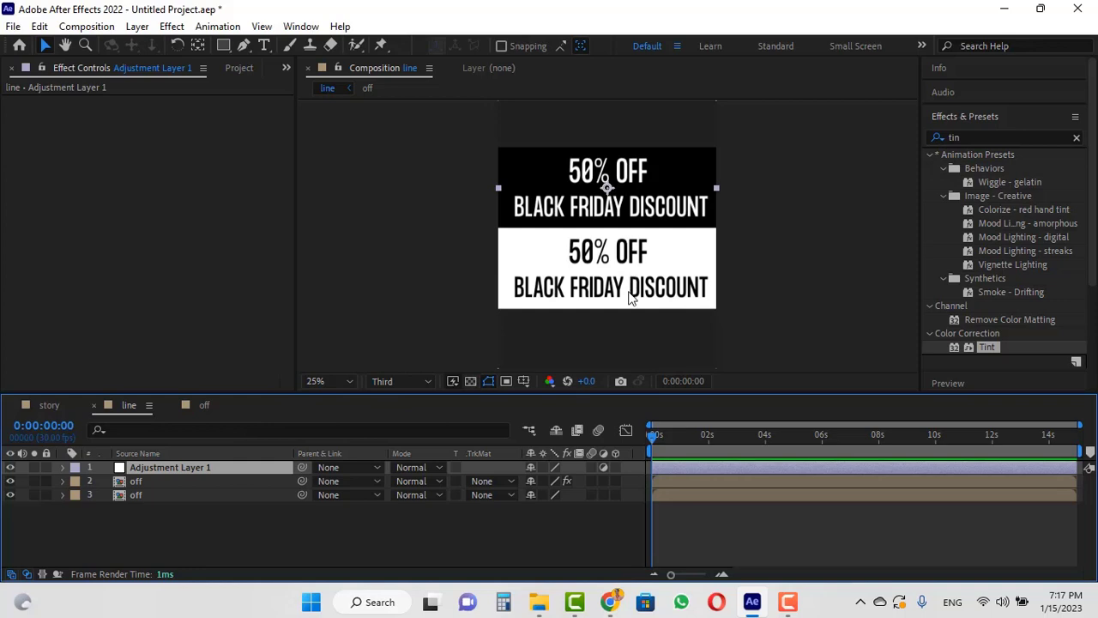
Find the CC RepeTile effect and apply it to the adjustment layer.
key(comma)
key(comma)
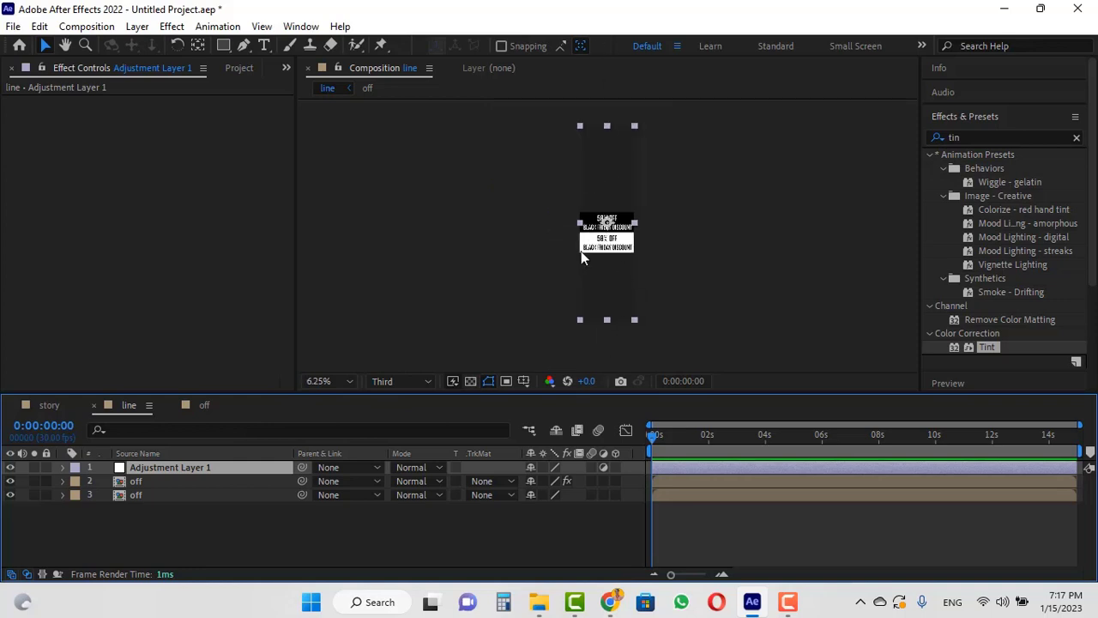
key(period)
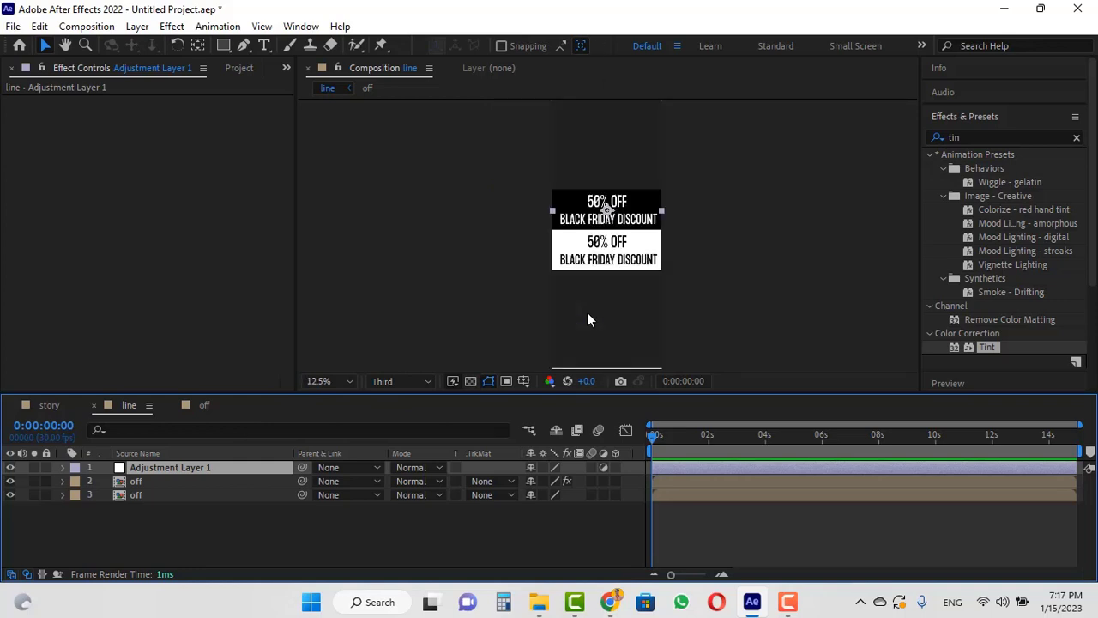
click(949, 136)
text(re)
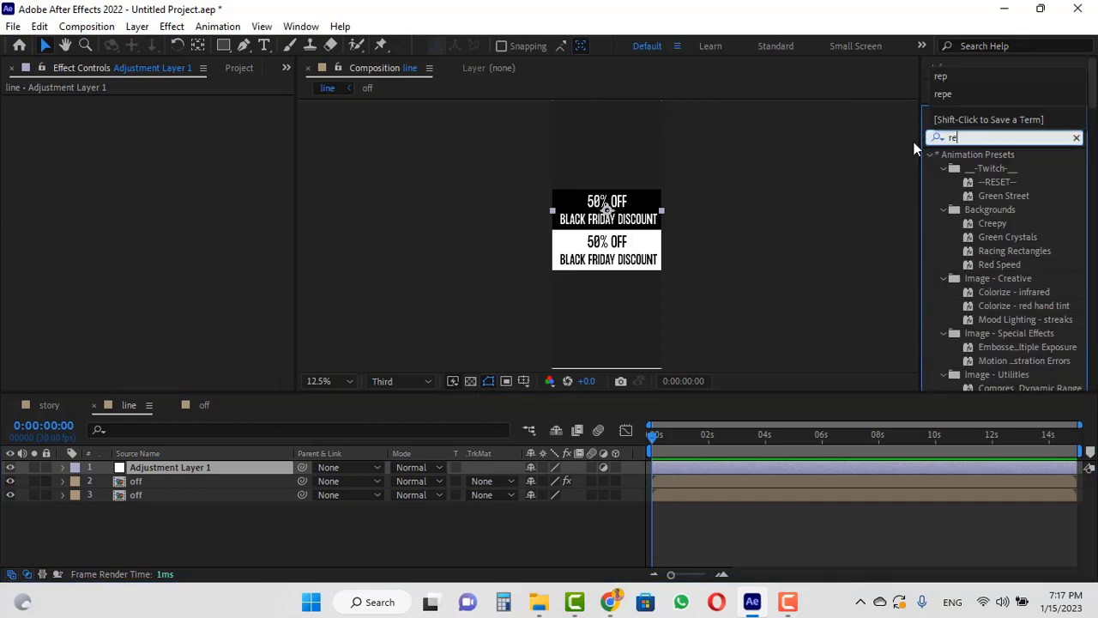
text(pe)
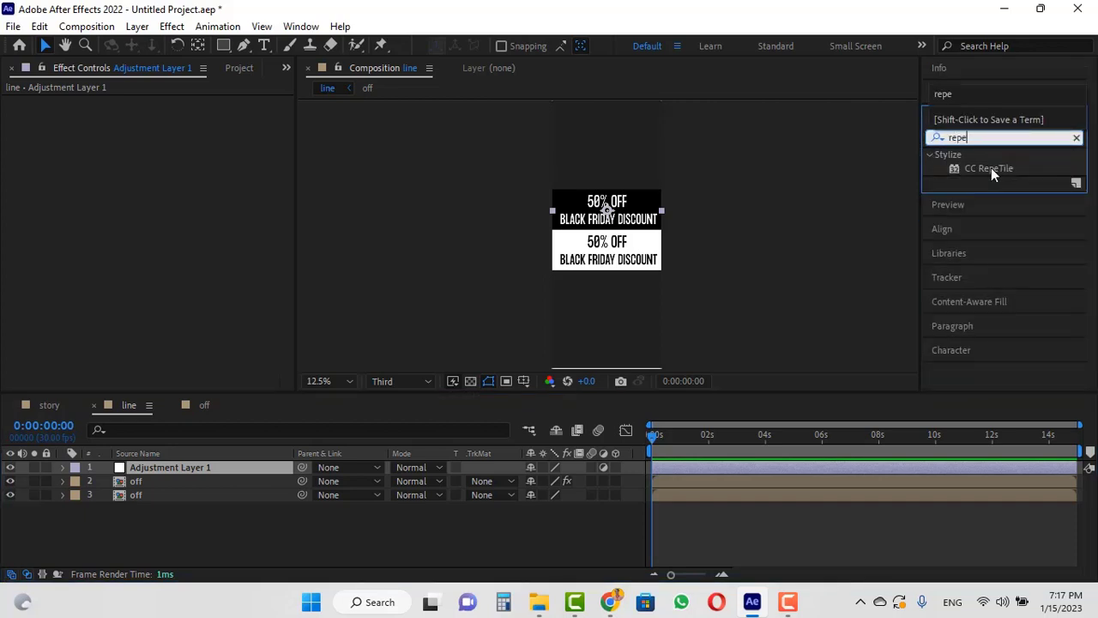
drag(990, 167, 201, 470)
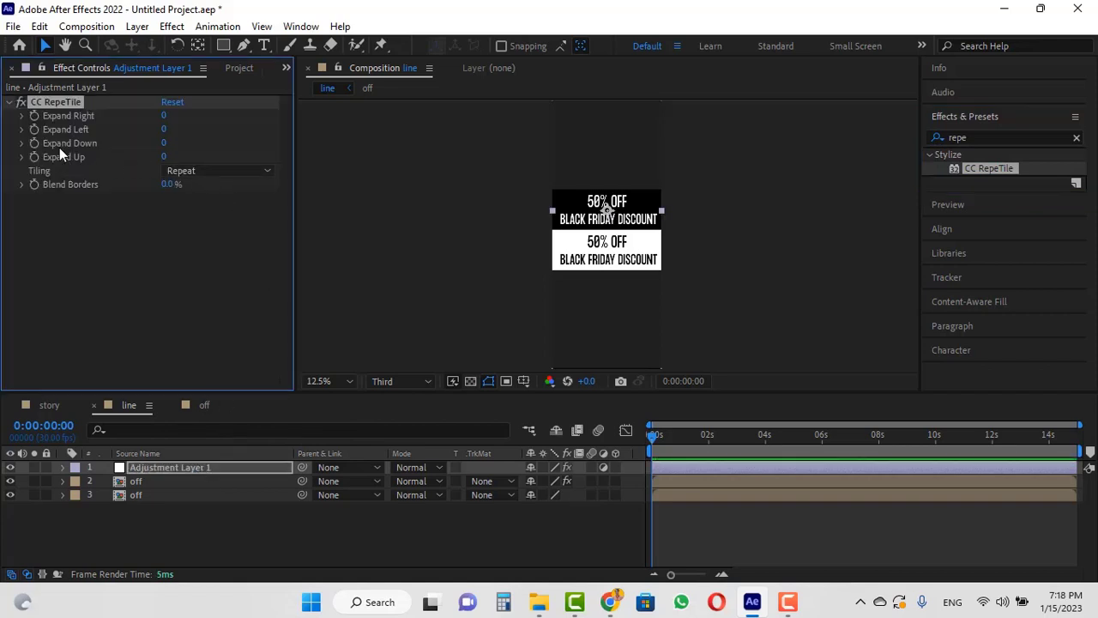
Set CC RepeTile's Expand Down to 1816 so the banners repeat to the lower end of the composition.
drag(166, 149, 735, 315)
scroll(735, 315, down, 3)
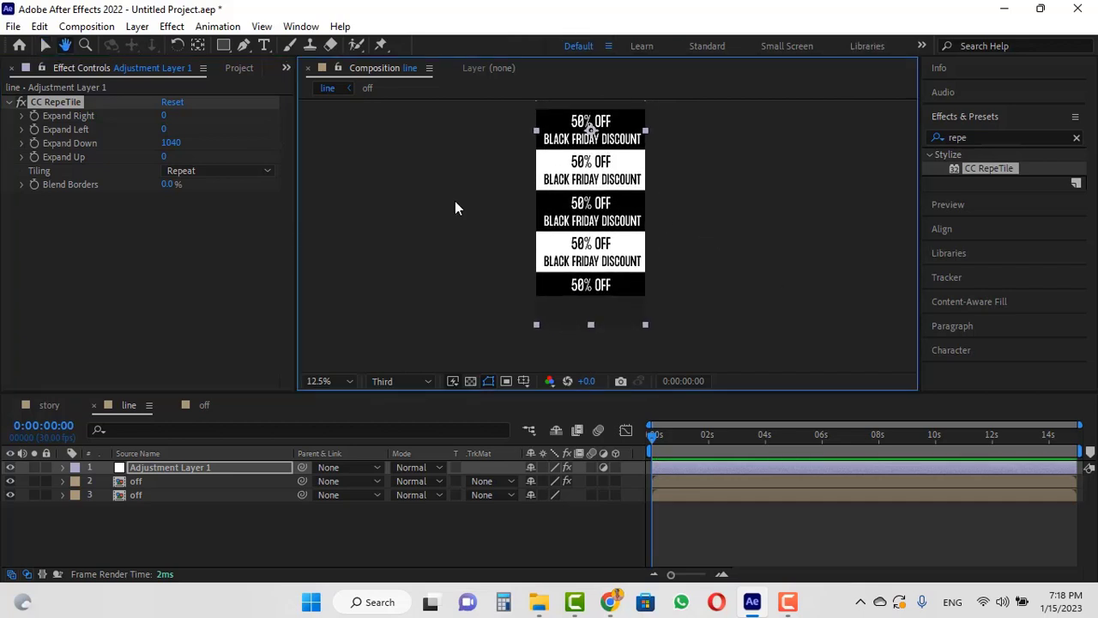
drag(171, 142, 642, 326)
Set CC RepeTile's Expand Up to 8000 so the banners repeat to the upper end of the composition.
key(h)
drag(696, 180, 706, 325)
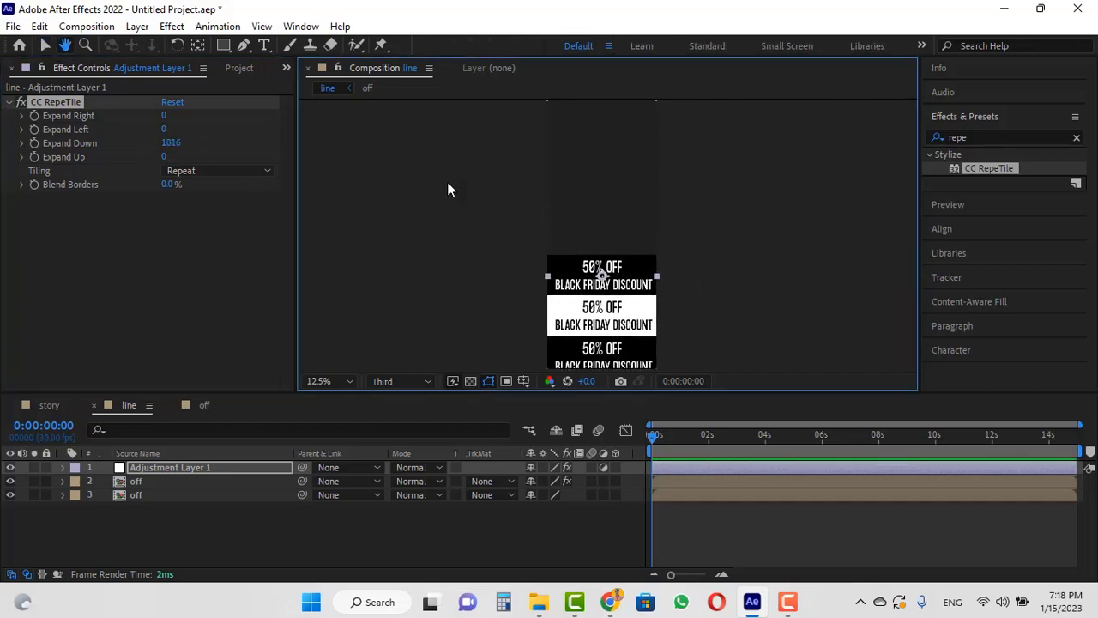
key(v)
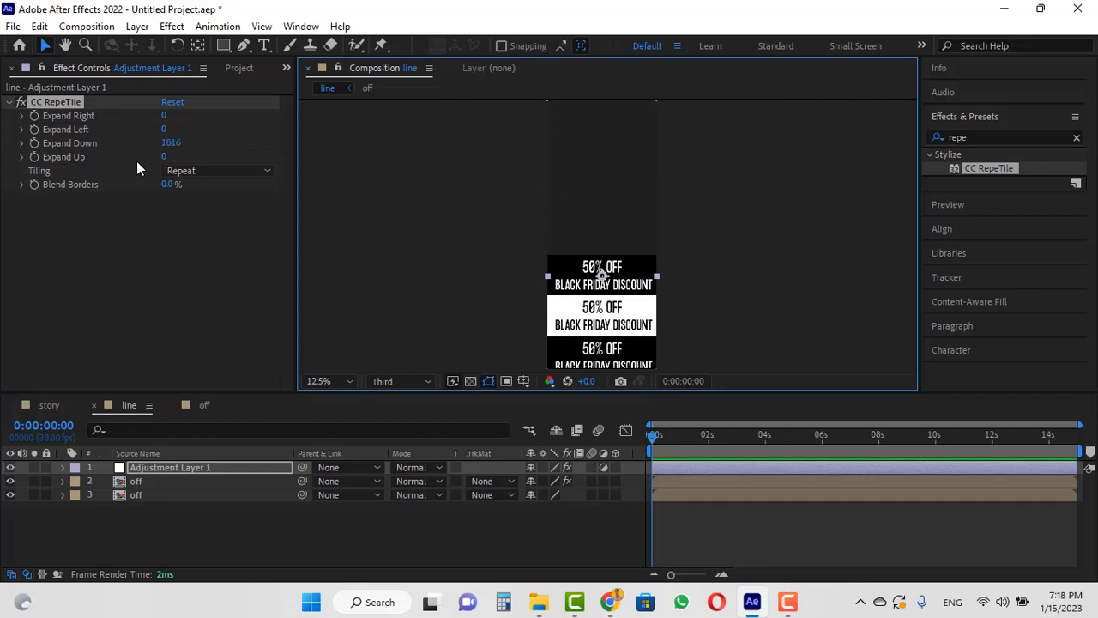
click(161, 157)
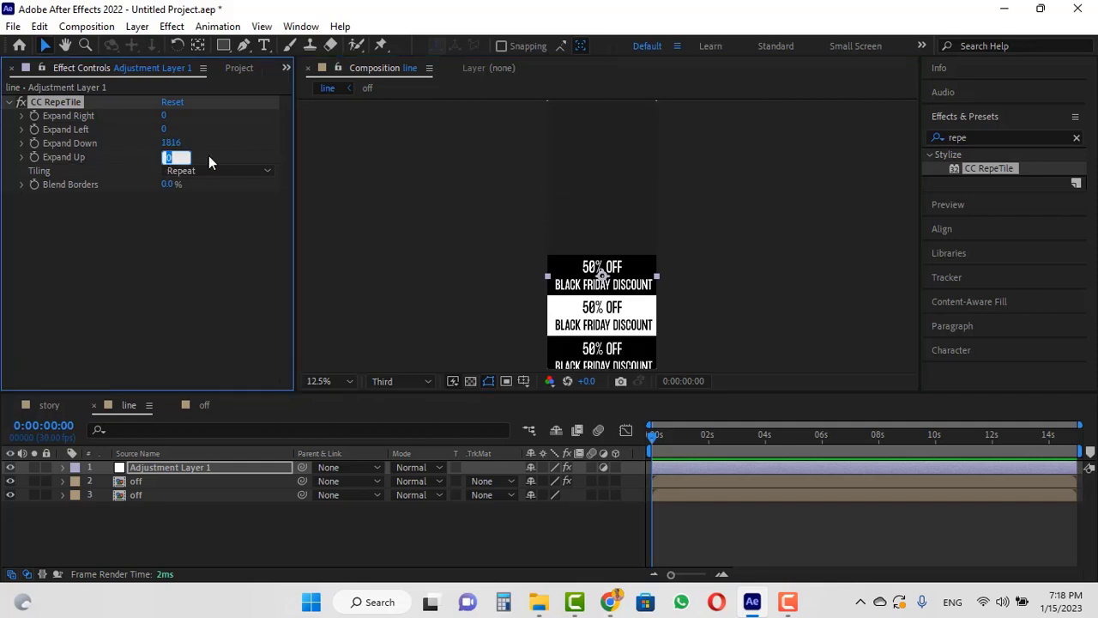
text(8000)
key(Return)
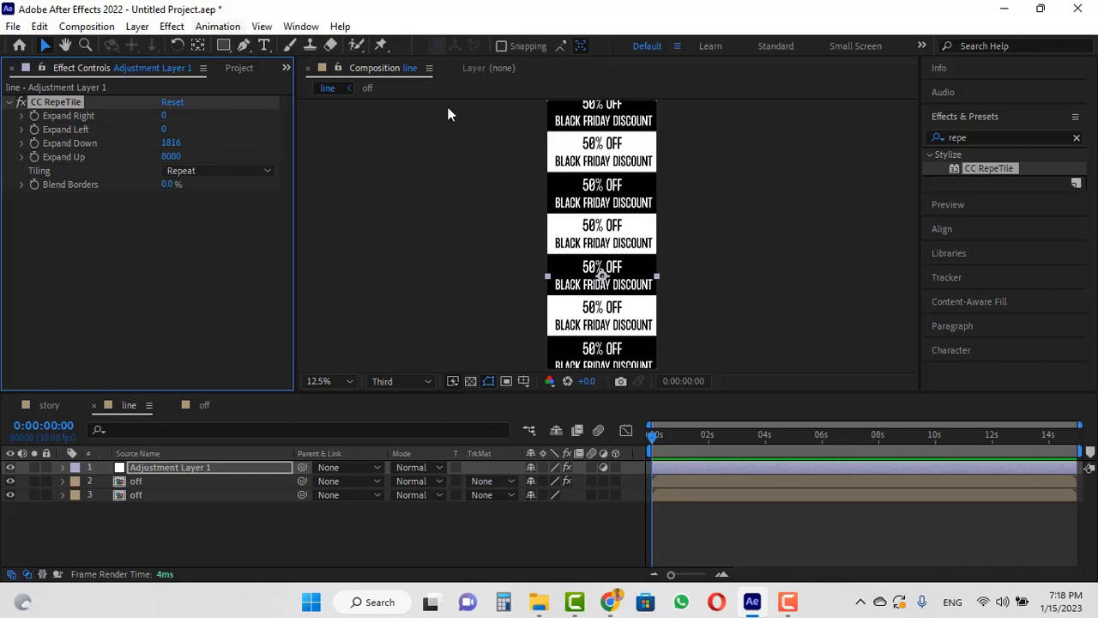
scroll(557, 259, down, 1)
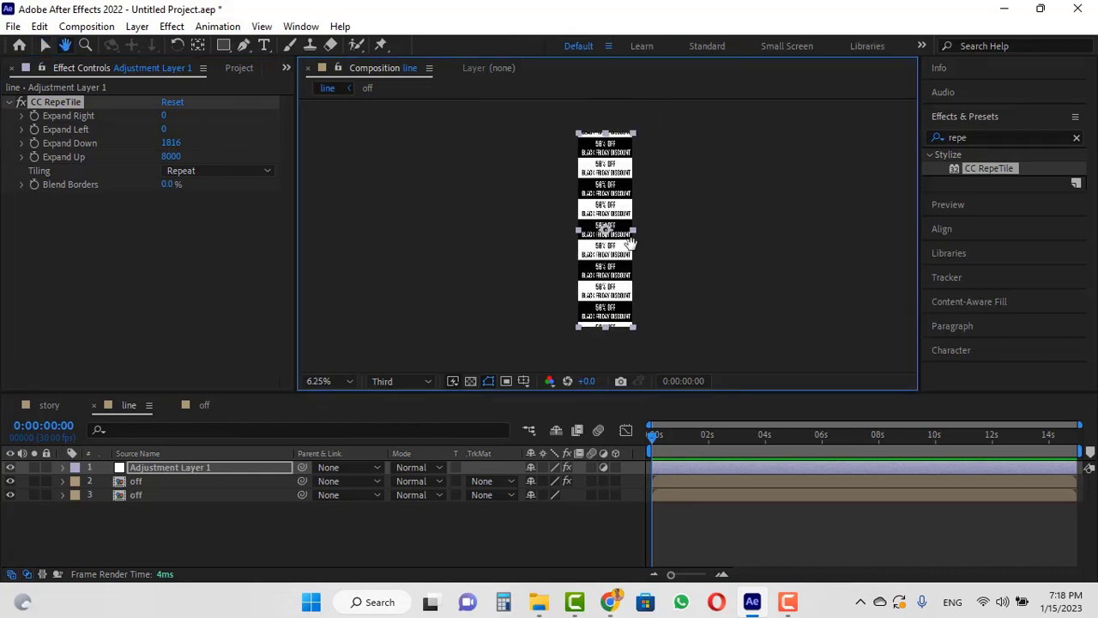
scroll(645, 230, up, 1)
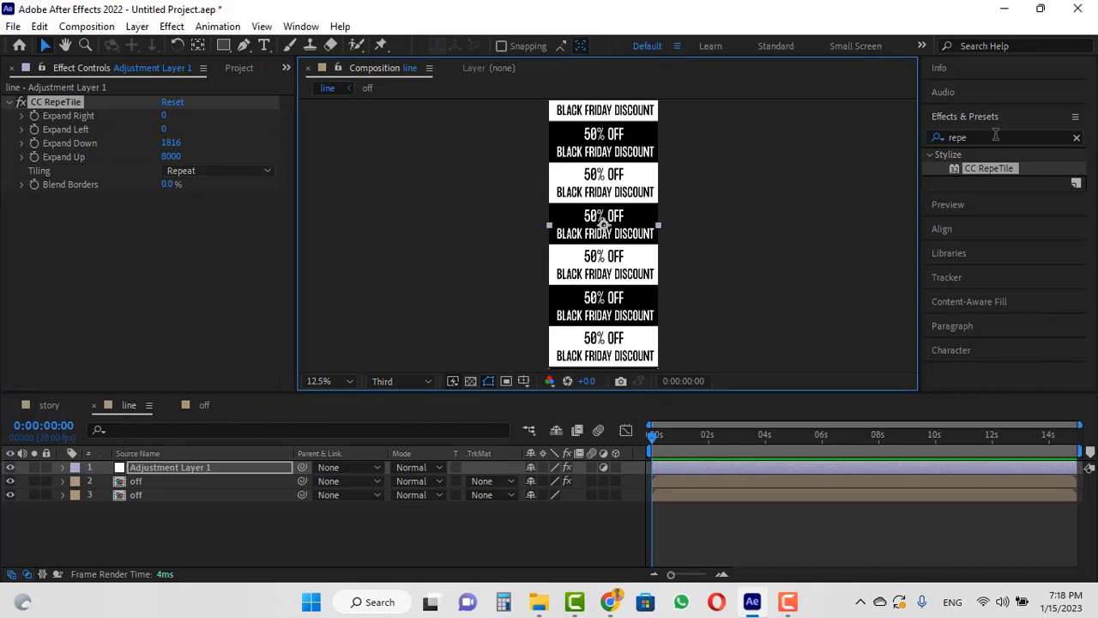
Find the Transform effect and apply it to the adjustment layer.
drag(995, 135, 922, 139)
text(t)
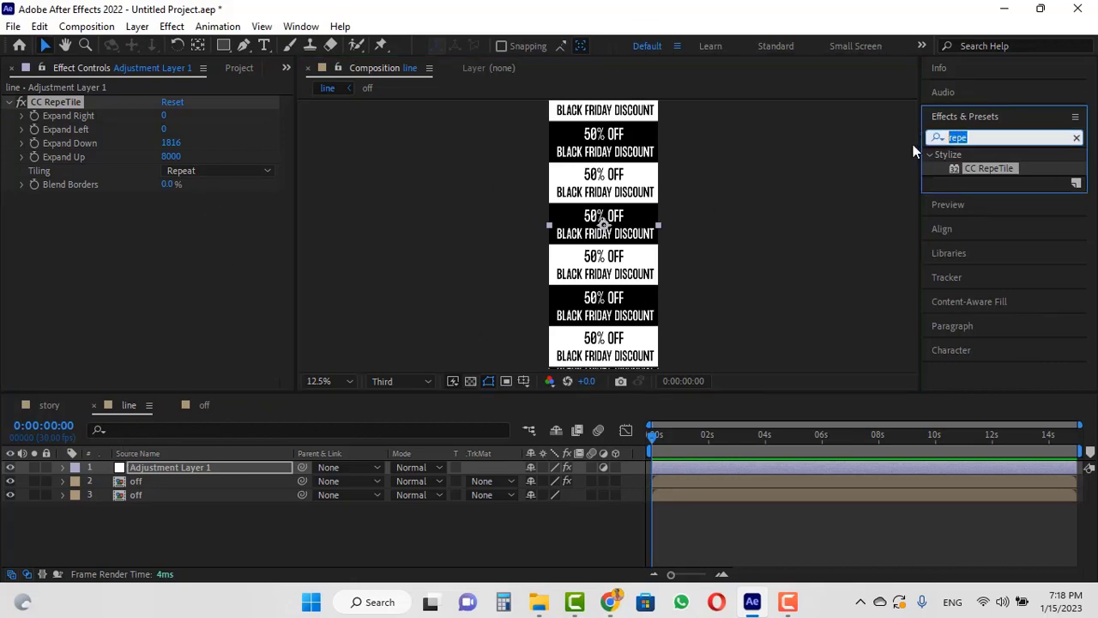
text(ra)
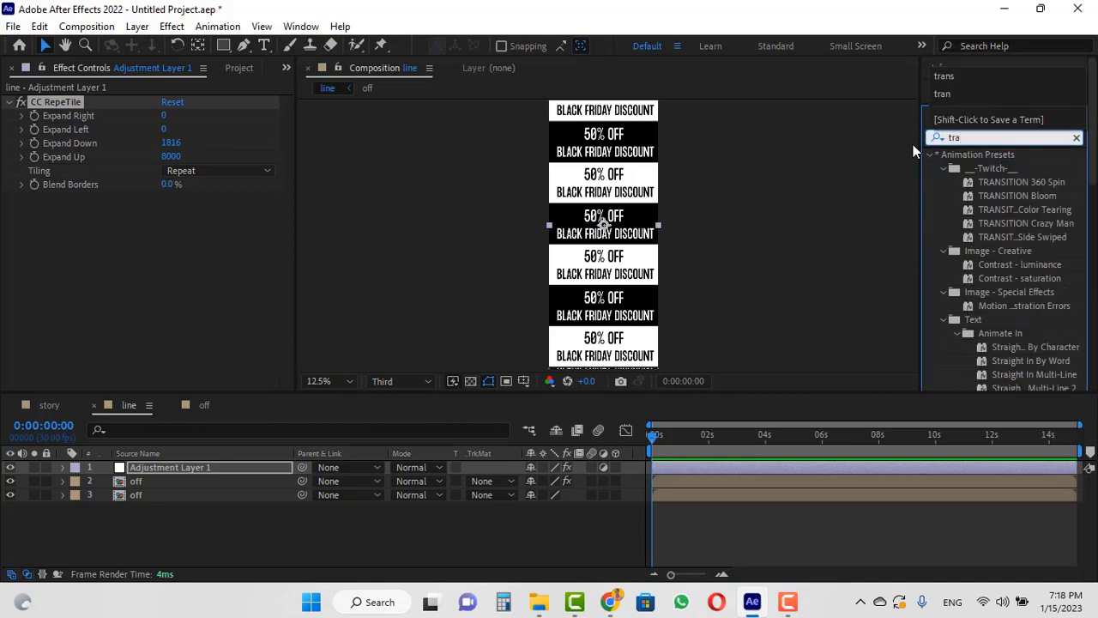
text(n)
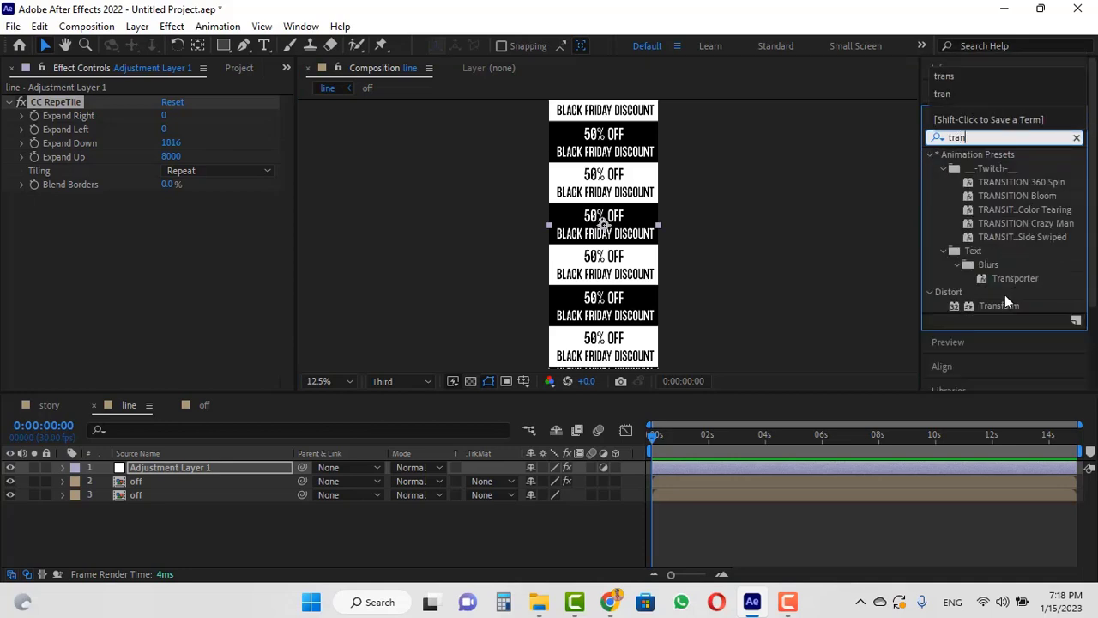
drag(997, 304, 183, 474)
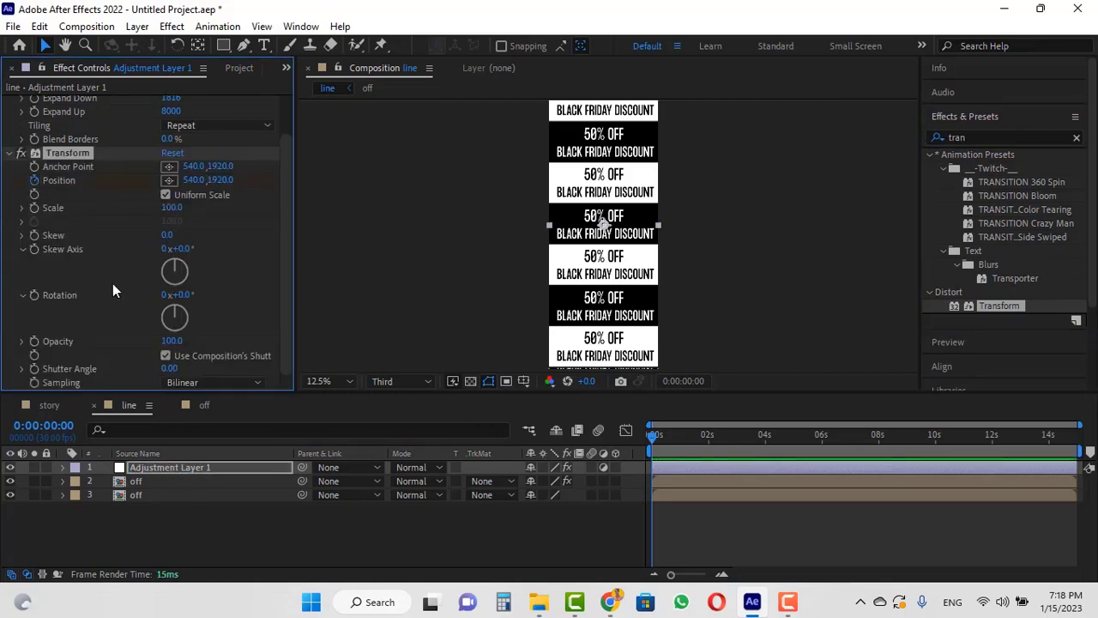
Reveal the Transform effect's keyframed Position and add a keyframe at the last frame with Y at about 4399.
key(u)
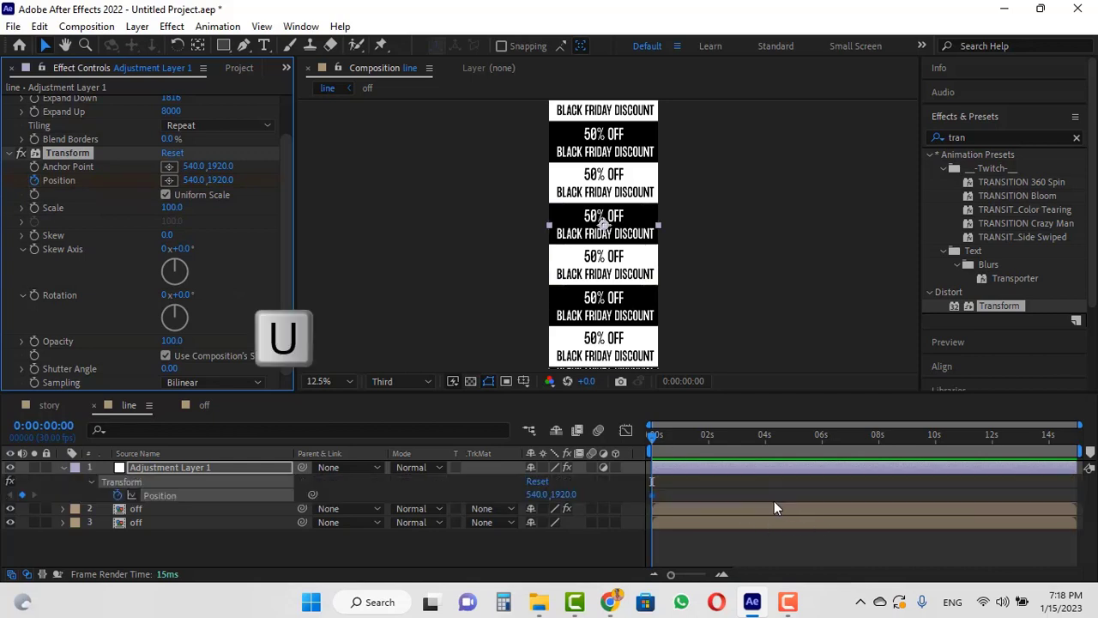
key(End)
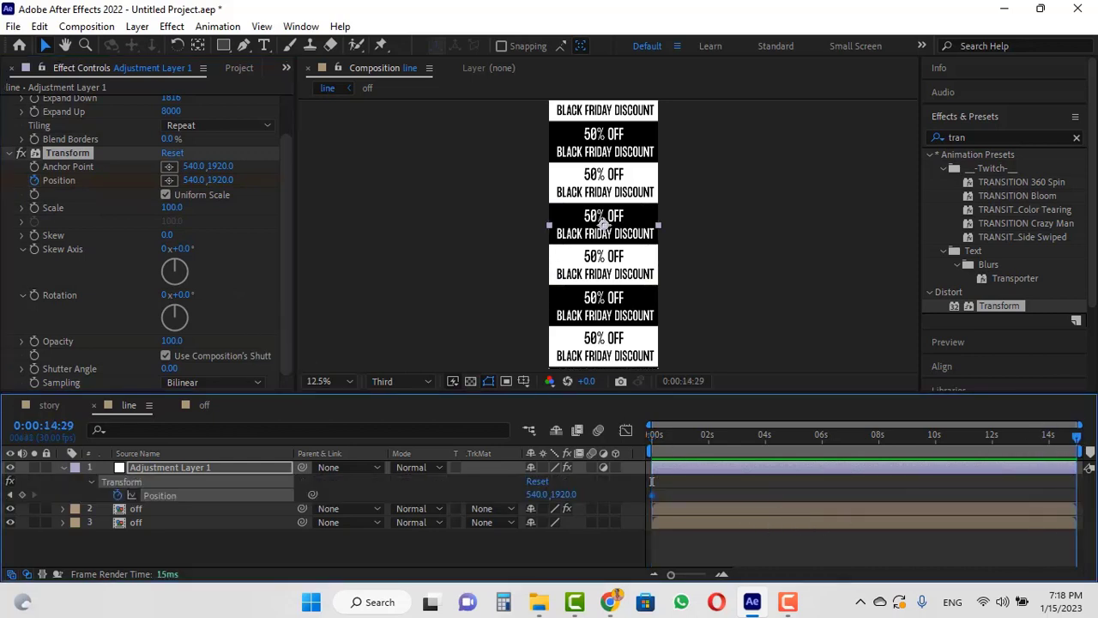
drag(220, 183, 1070, 176)
click(225, 182)
text(3378)
key(Return)
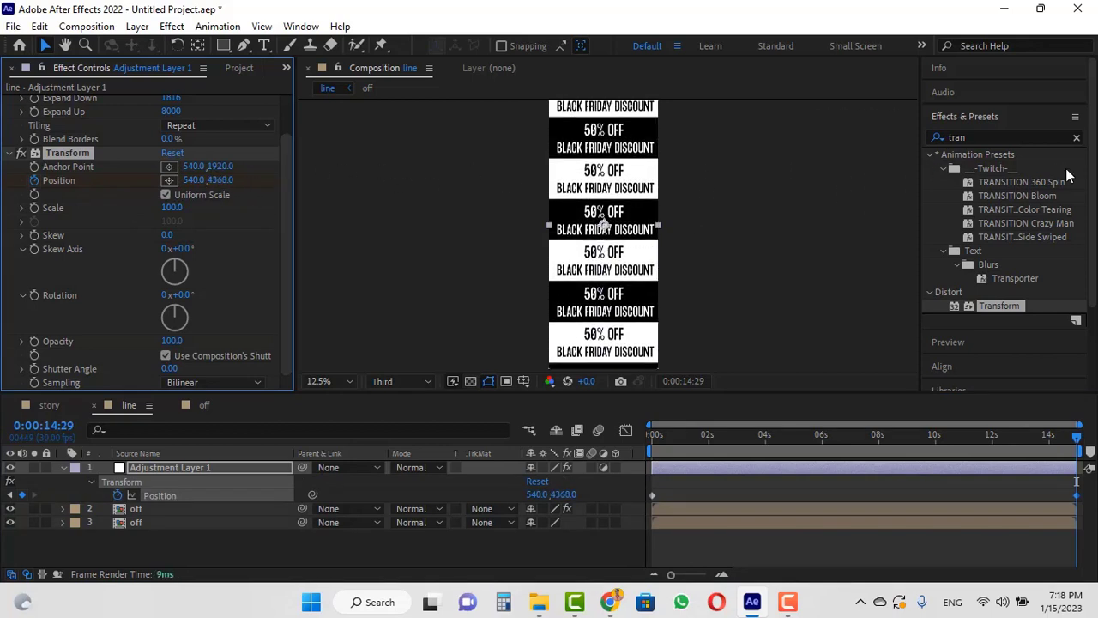
Raise the last frame's Transform Position Y to 8084 and preview the scrolling banners from the start.
key(h)
drag(734, 142, 734, 276)
key(v)
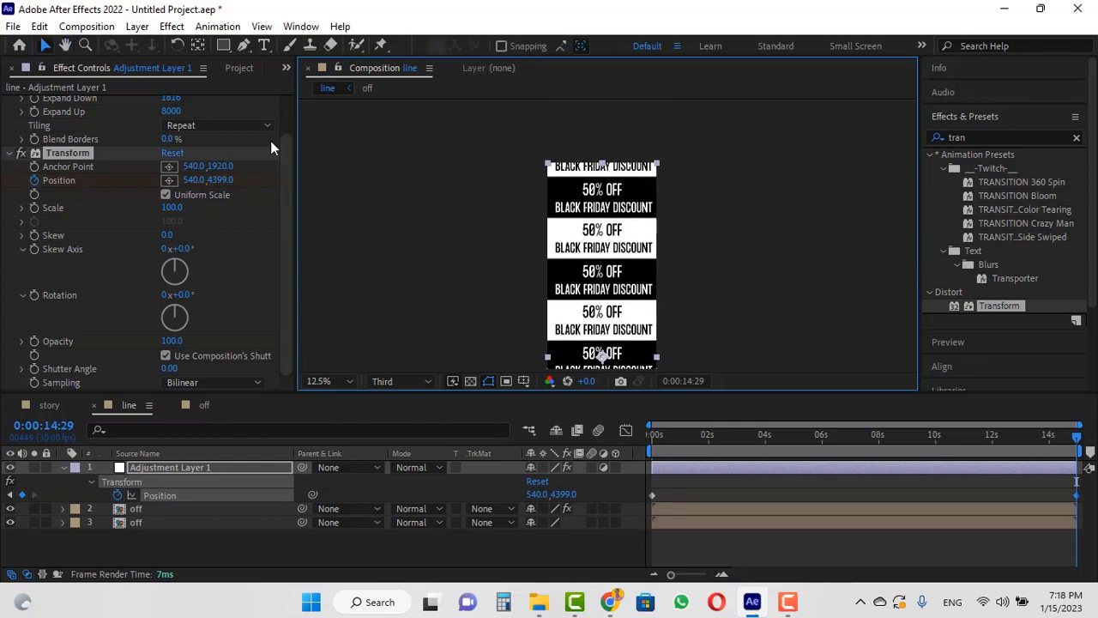
drag(215, 183, 442, 169)
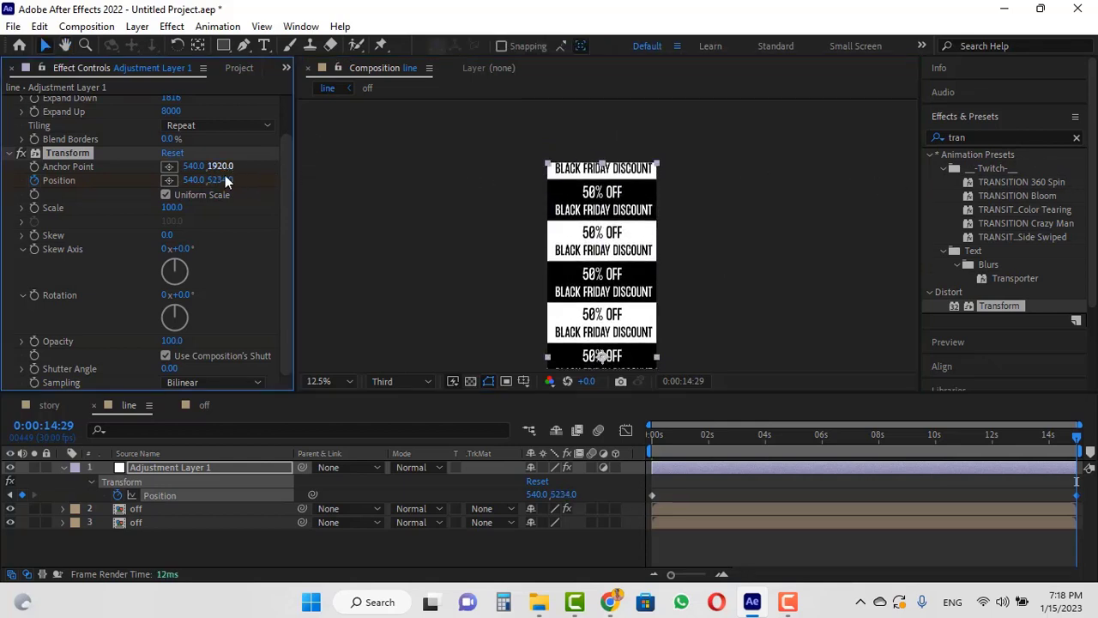
drag(226, 178, 884, 180)
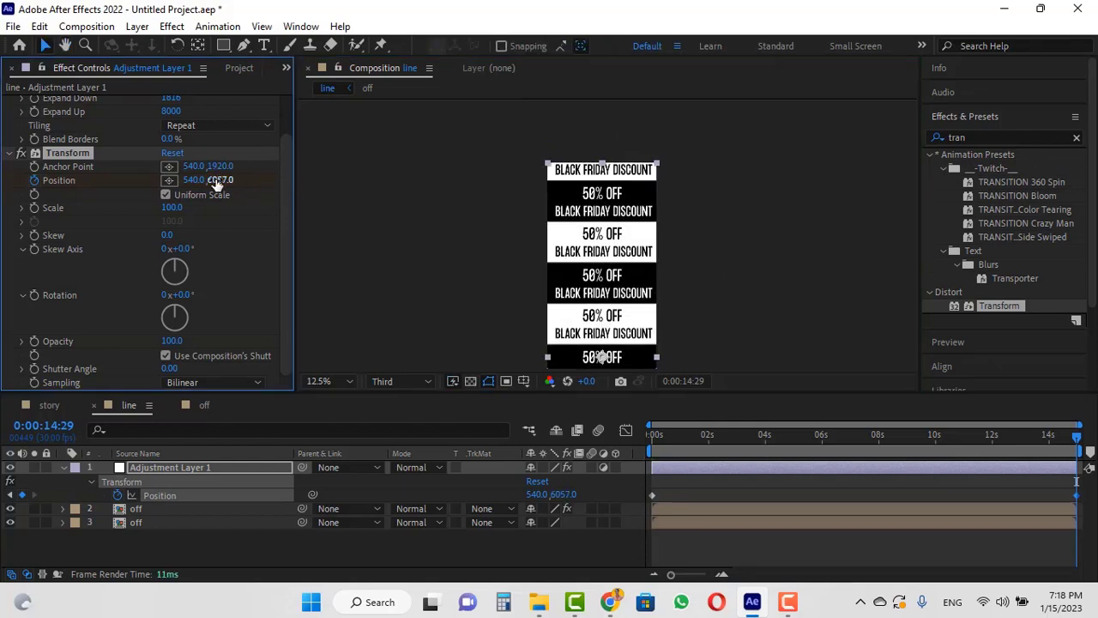
drag(217, 183, 820, 186)
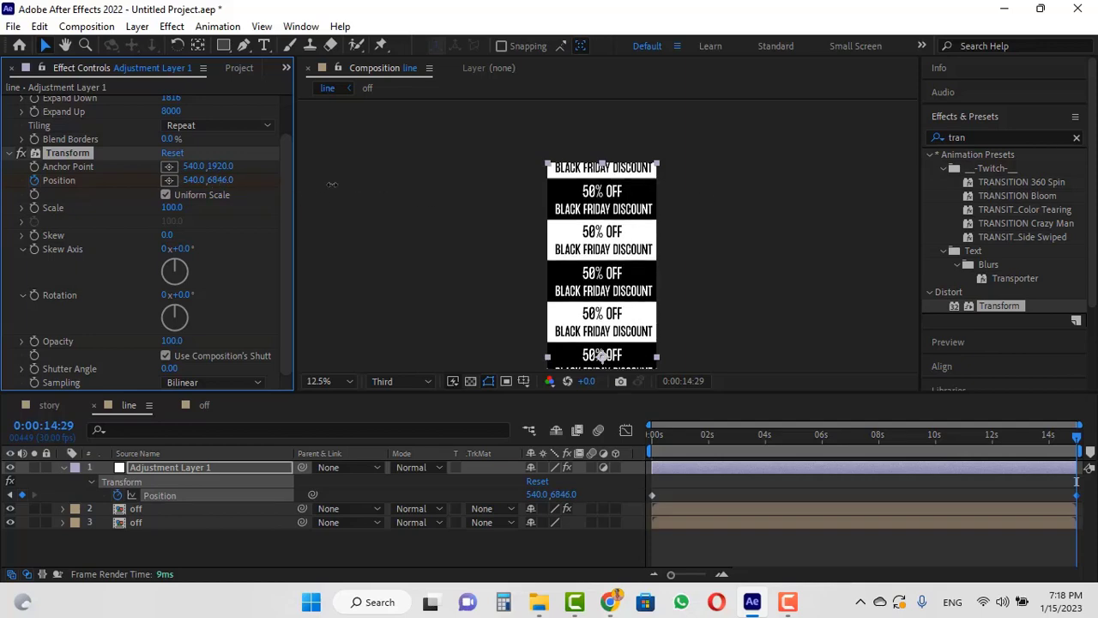
drag(331, 184, 735, 189)
drag(220, 180, 763, 178)
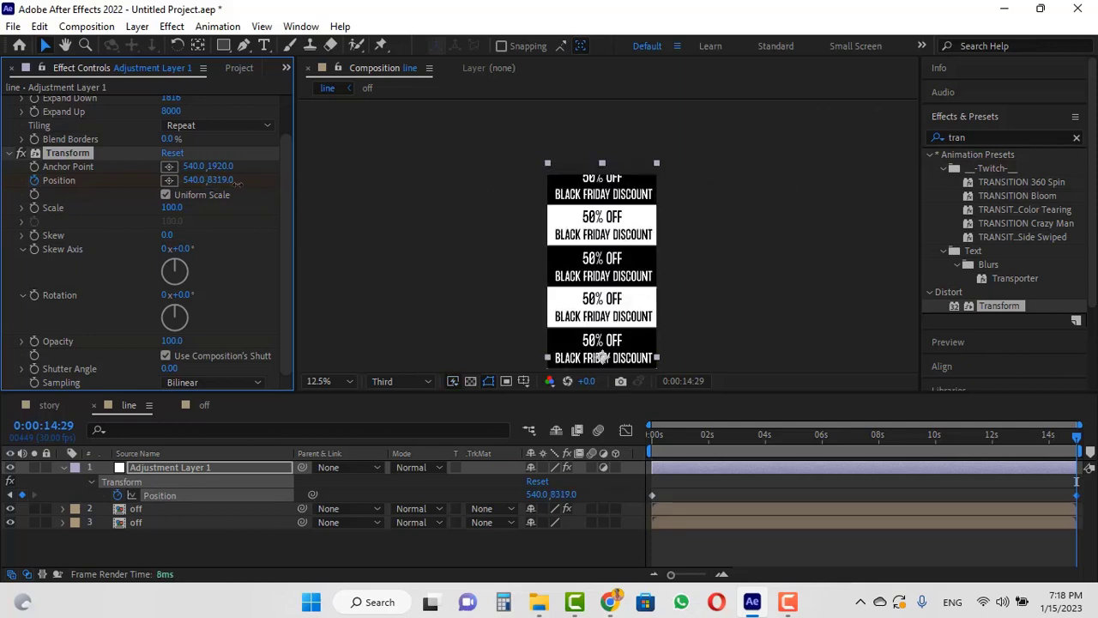
drag(236, 181, 588, 197)
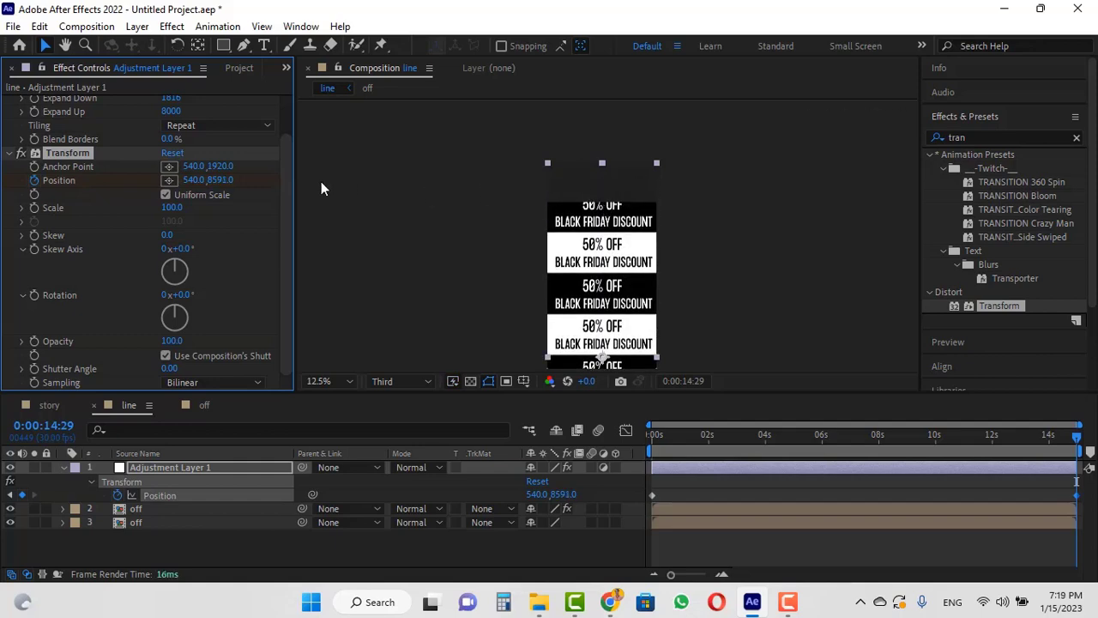
mouse_move(229, 181)
mouse_down()
mouse_move(4, 184)
mouse_move(237, 188)
mouse_up()
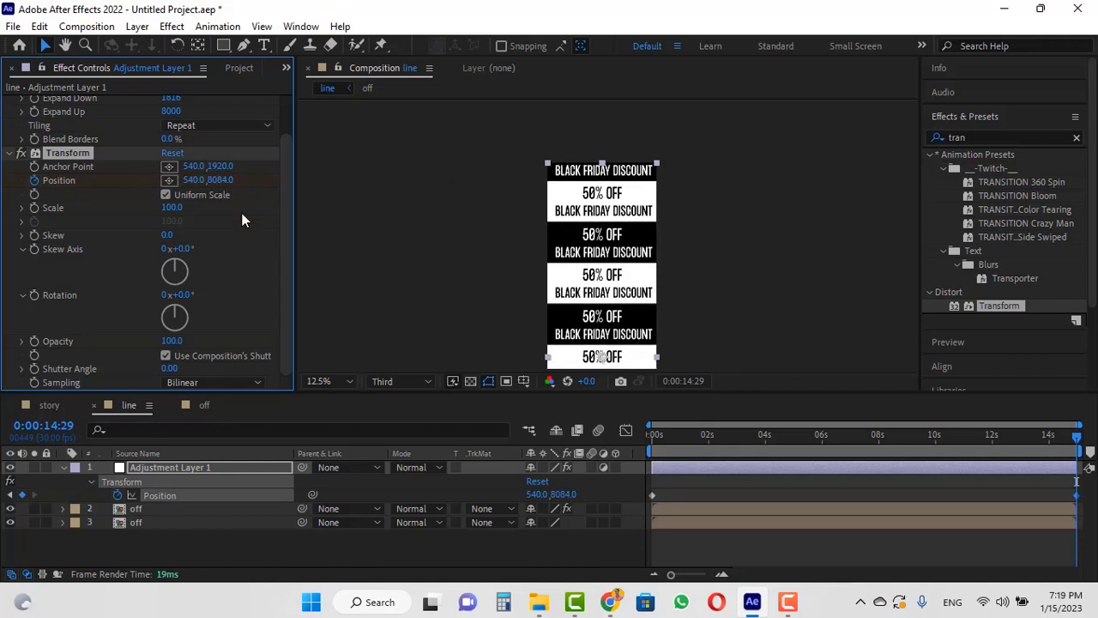
drag(1038, 442, 653, 436)
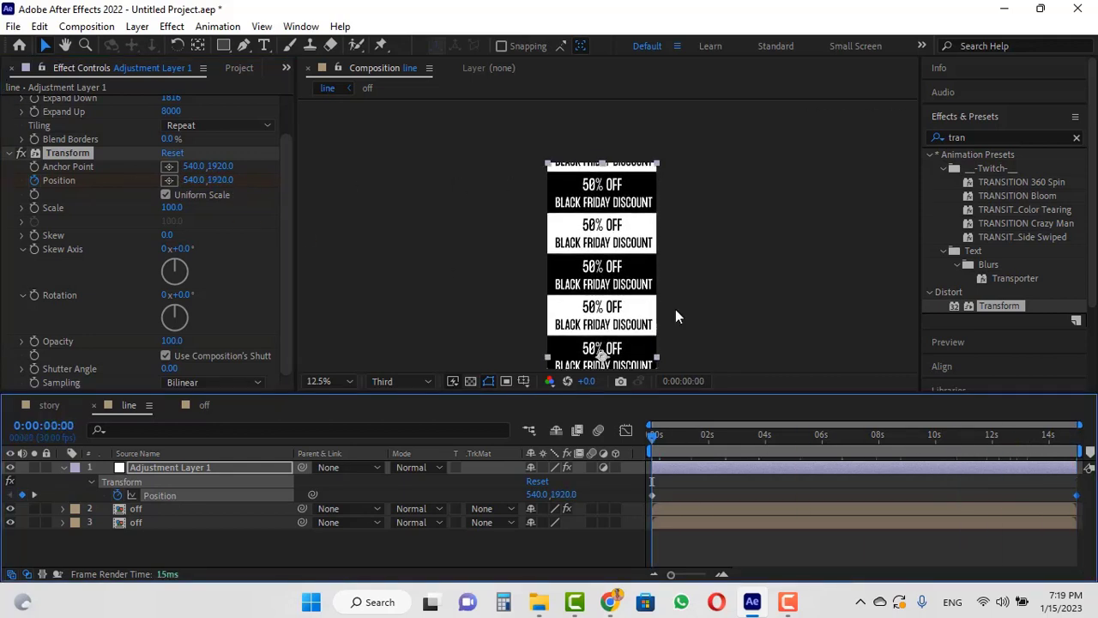
key(space)
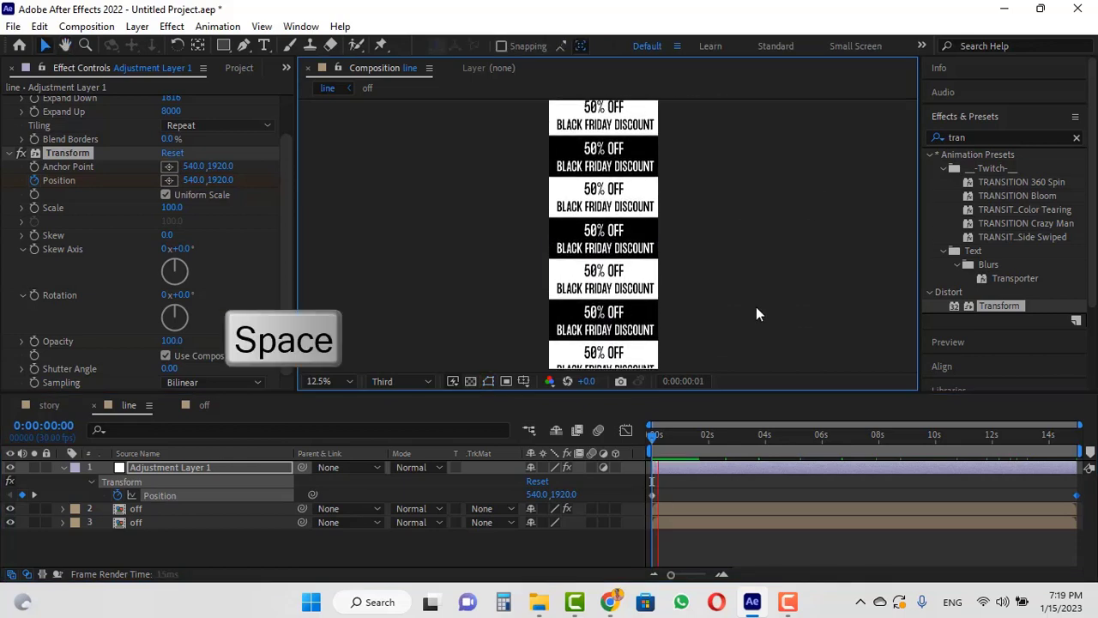
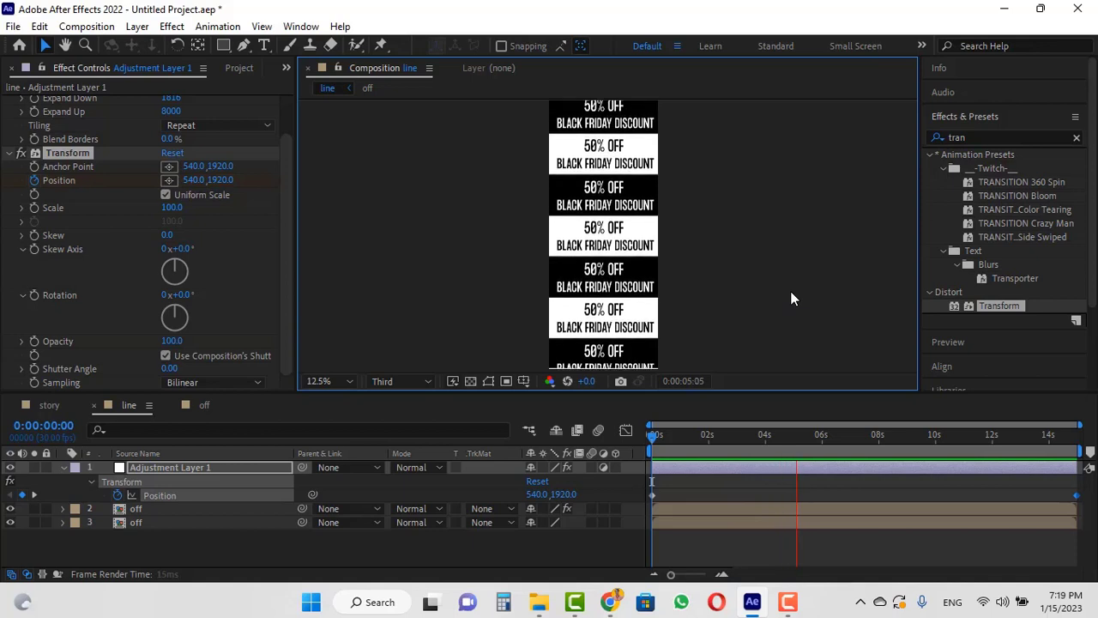
Add the line composition as a layer in the story composition.
click(47, 406)
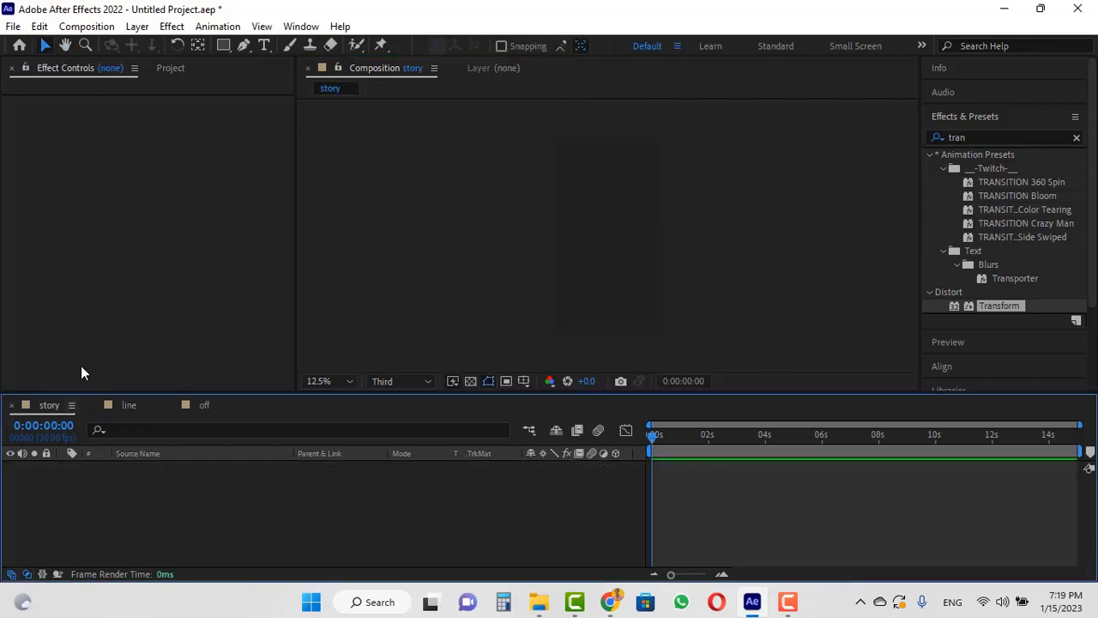
click(175, 68)
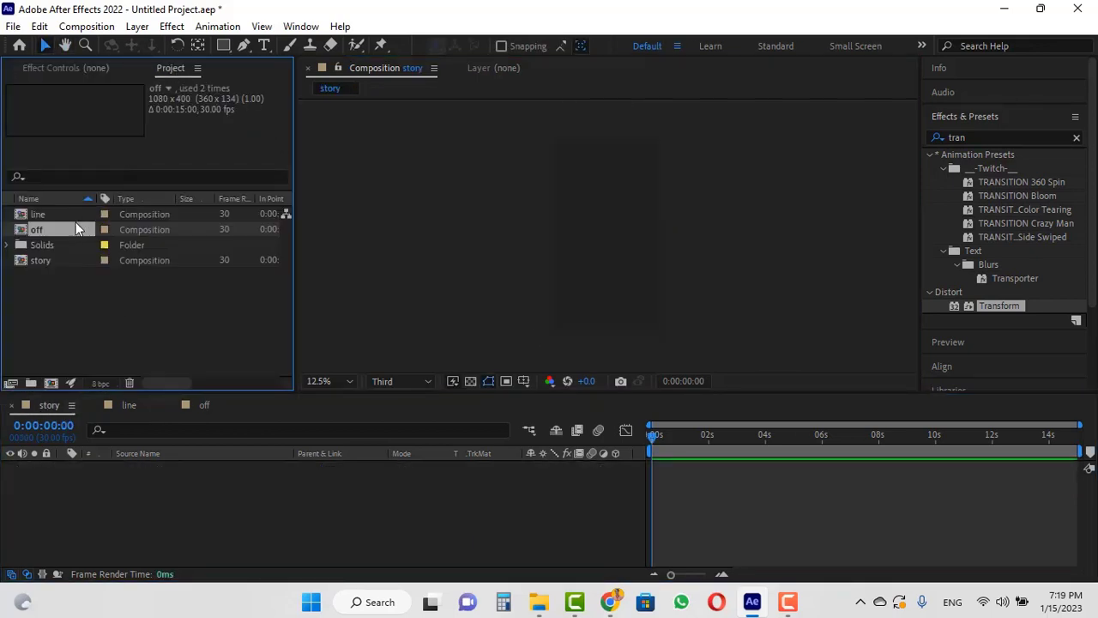
drag(34, 218, 36, 482)
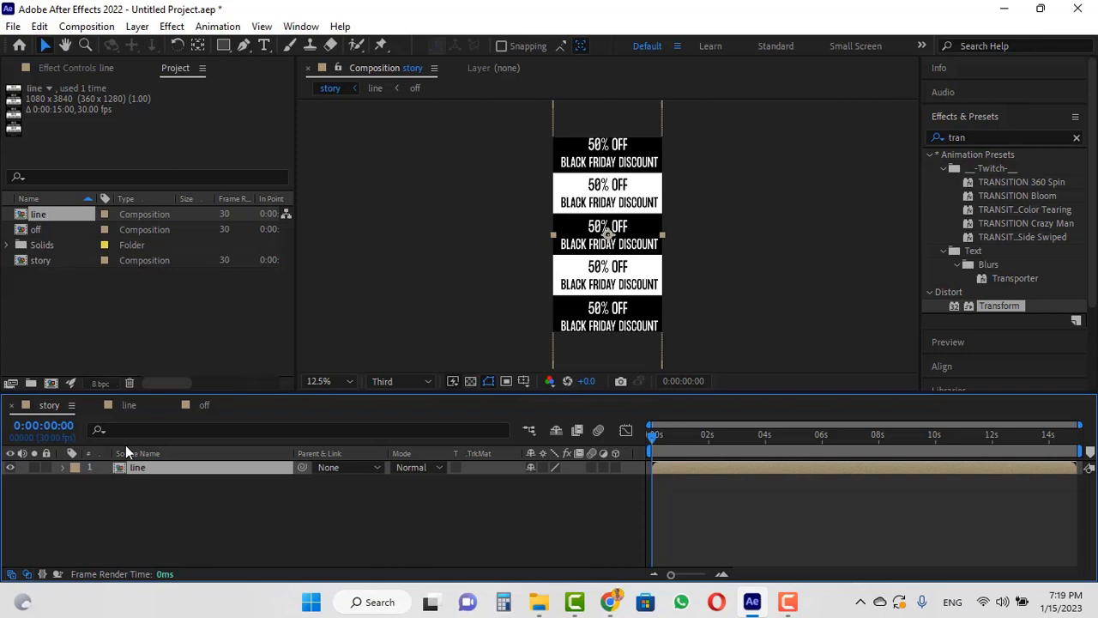
Find the Tint effect and apply it to the line layer in the story composition.
click(975, 137)
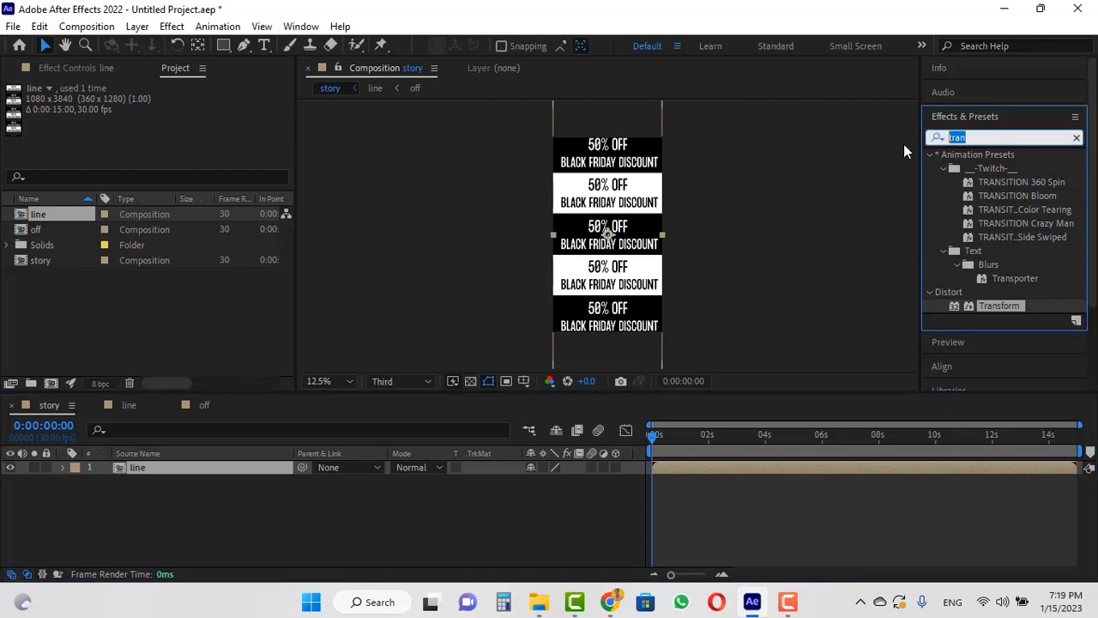
text(tin)
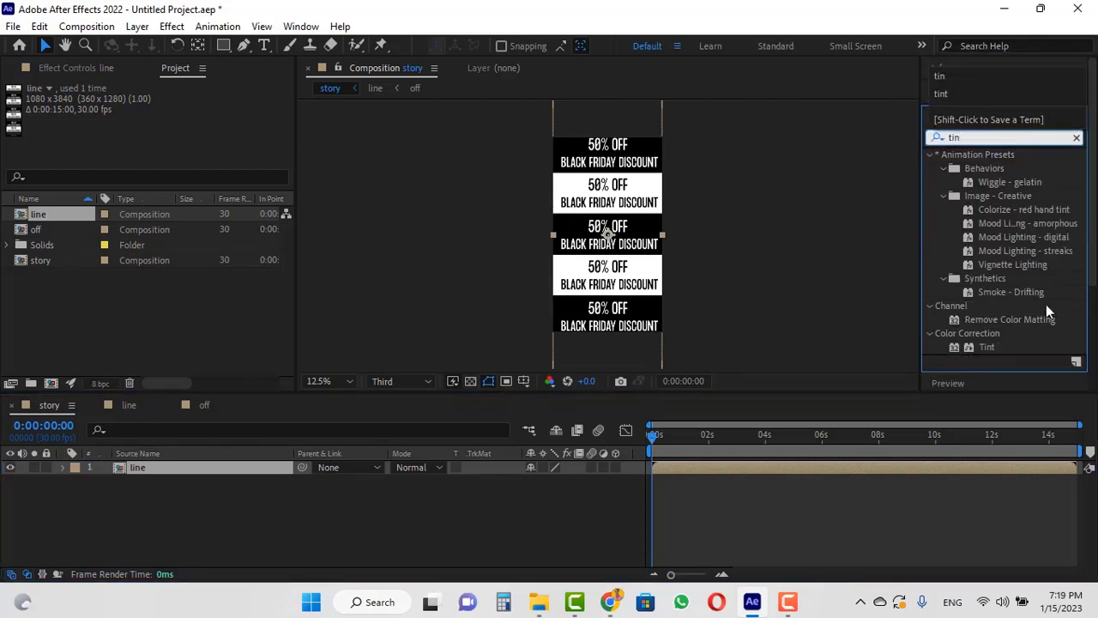
drag(985, 344, 148, 466)
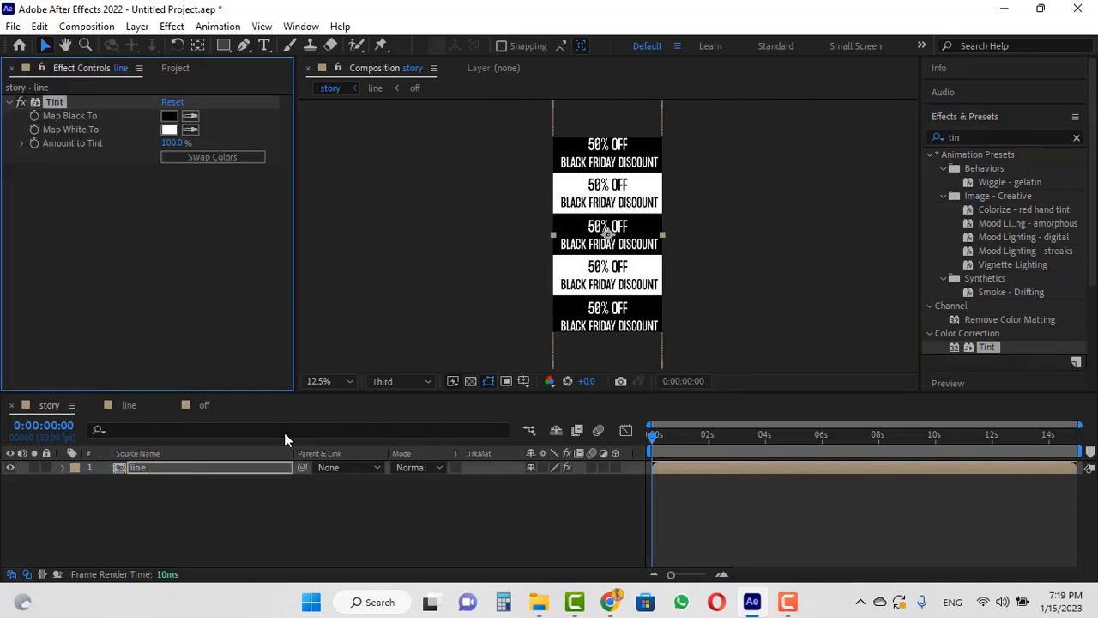
Set the Tint effect's Map Black To colour to dark red C01A1A.
click(169, 116)
click(257, 269)
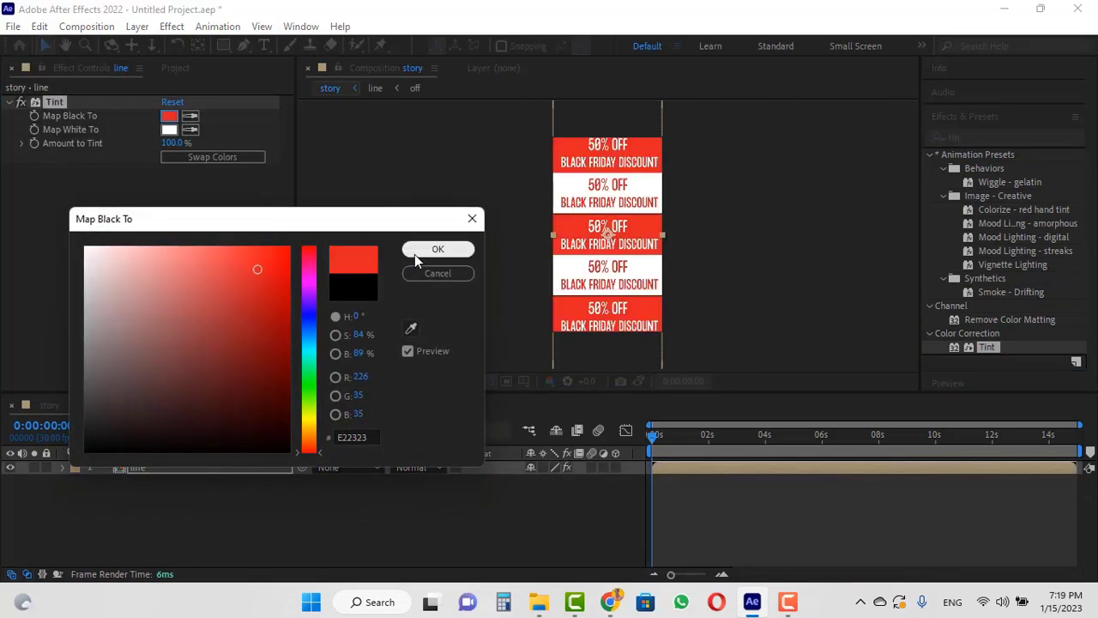
mouse_move(309, 316)
mouse_down()
mouse_move(307, 430)
mouse_move(307, 247)
mouse_move(246, 282)
mouse_move(238, 257)
mouse_move(206, 297)
mouse_move(260, 306)
mouse_move(262, 297)
mouse_up()
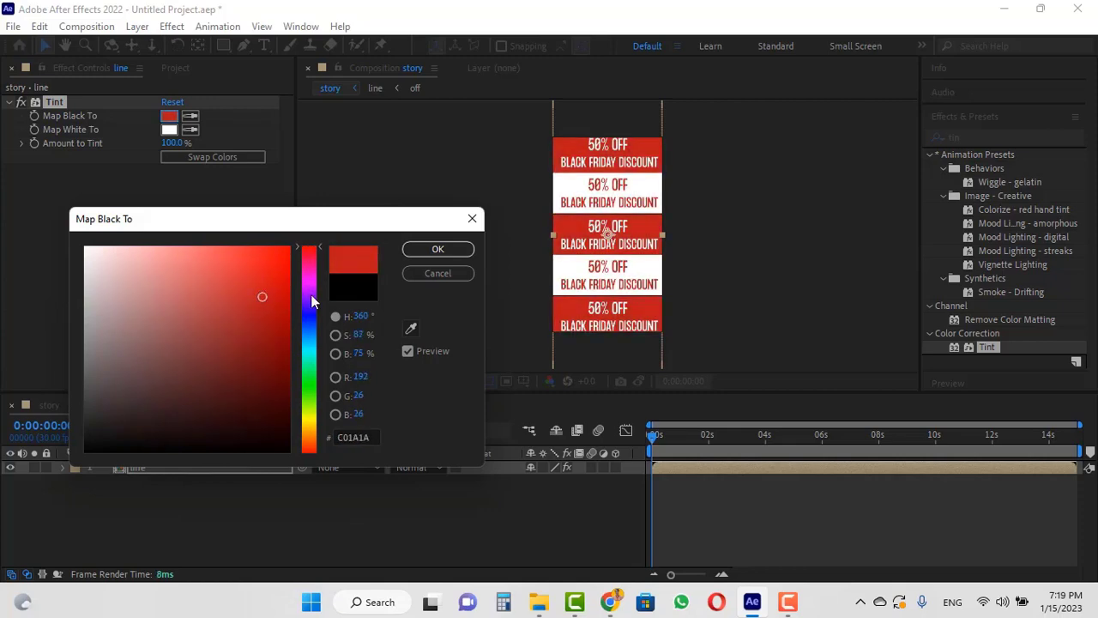
click(450, 249)
Check the edges between the red and white banners, and apply Solid Composite to the line composition's adjustment layer.
scroll(635, 250, up, 2)
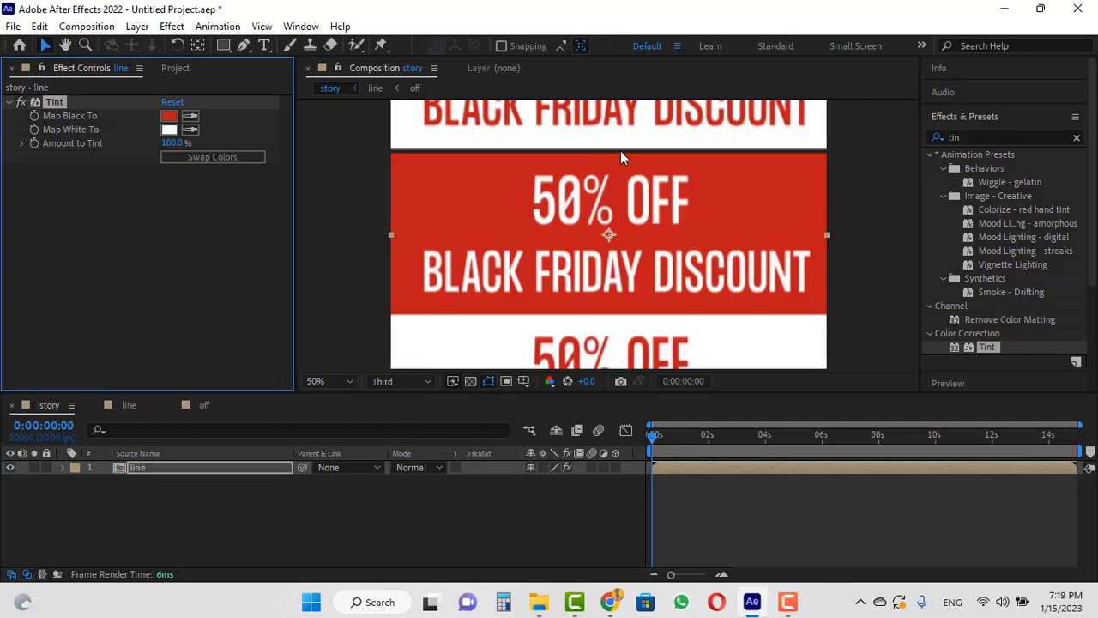
key(h)
drag(607, 167, 638, 232)
drag(743, 329, 689, 286)
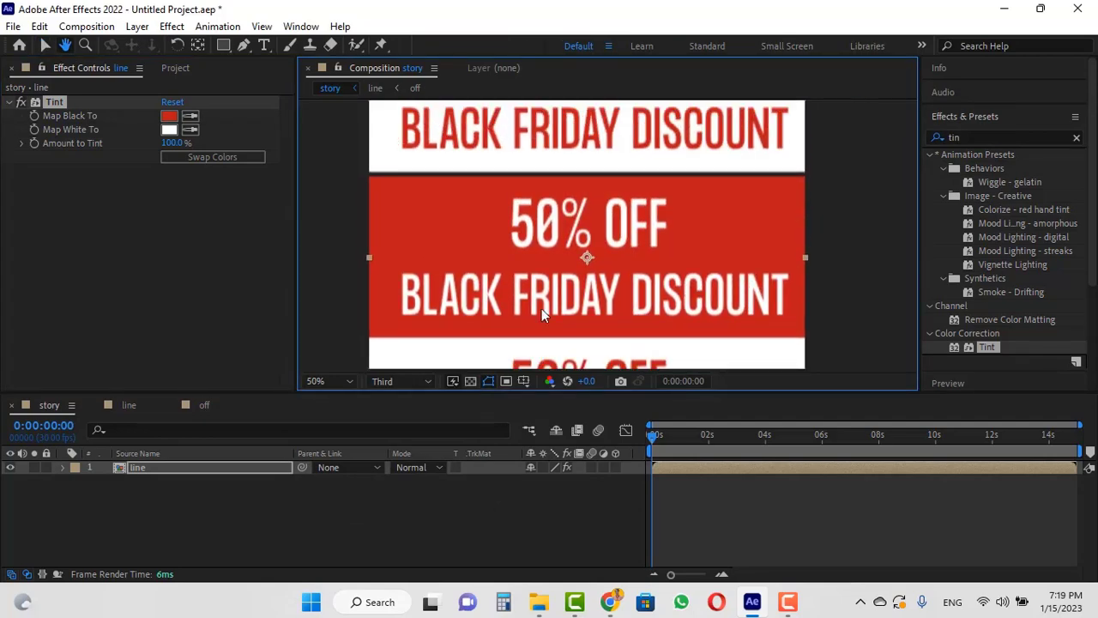
key(v)
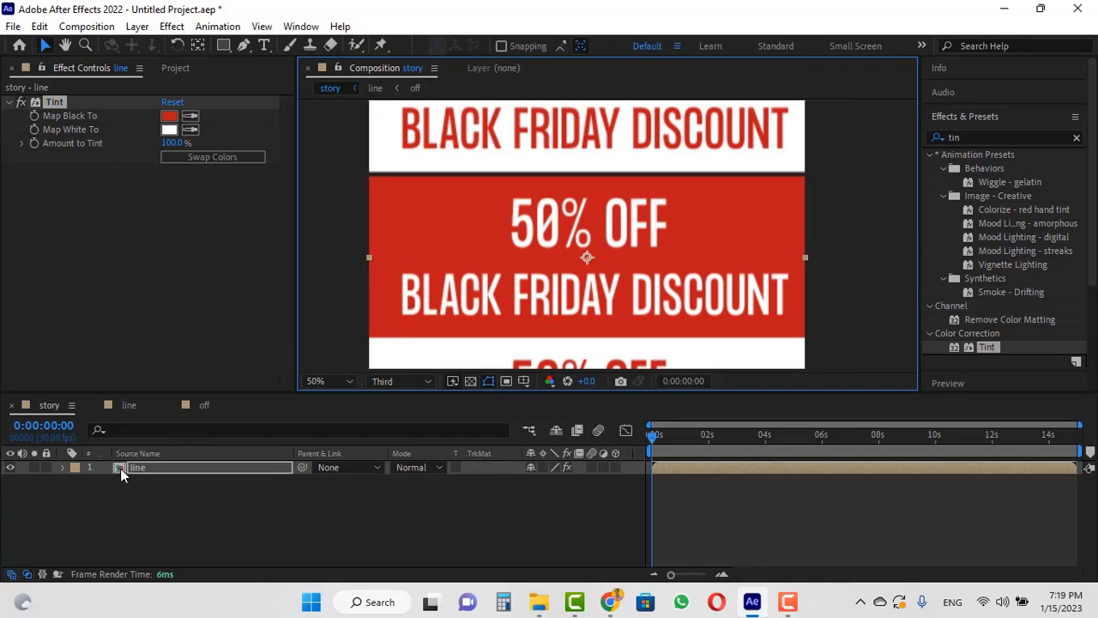
double_click(120, 468)
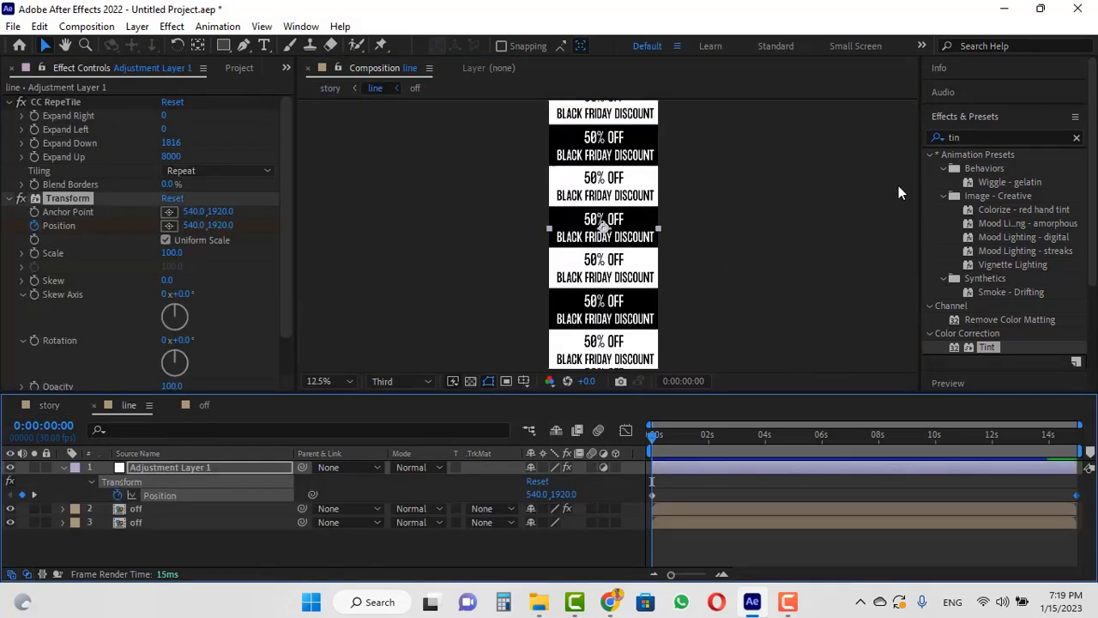
click(963, 138)
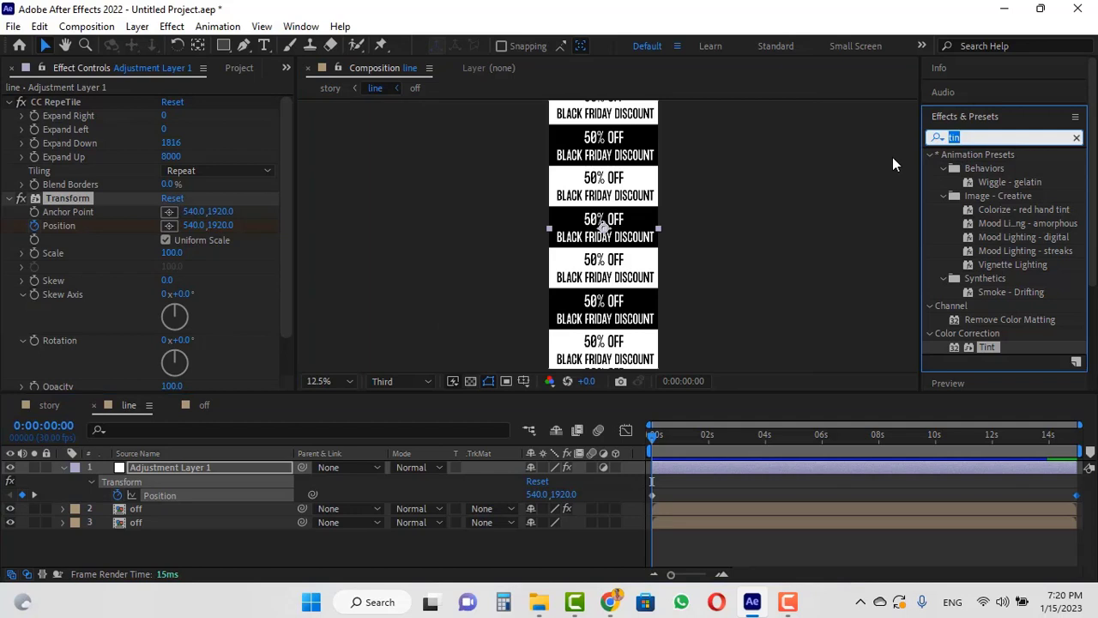
key(BackSpace)
key(BackSpace)
key(BackSpace)
text(soli)
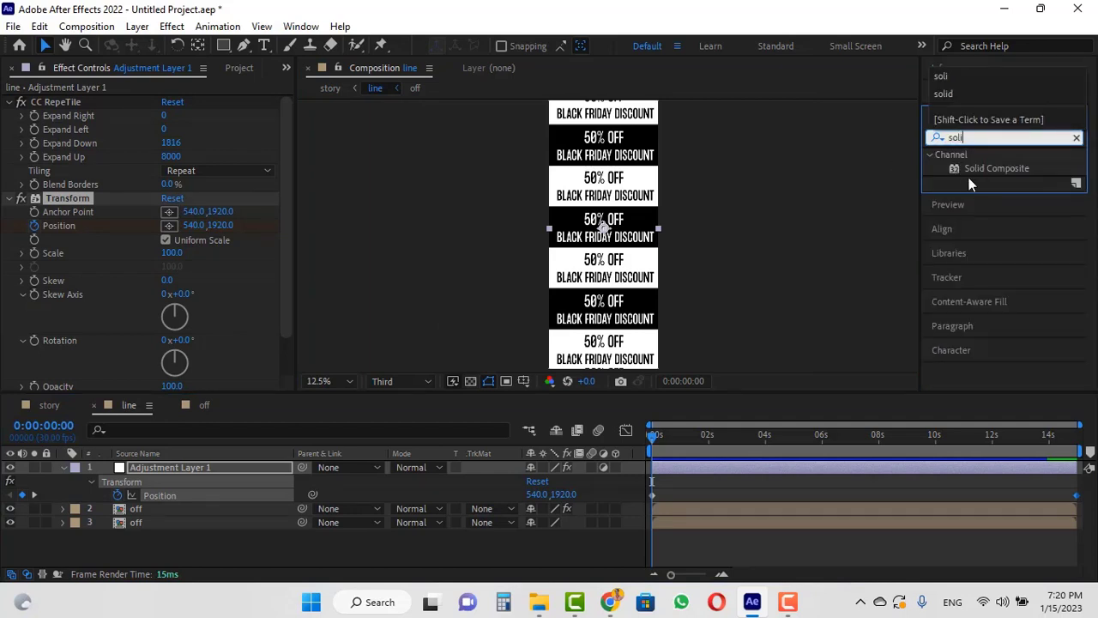
drag(977, 170, 170, 469)
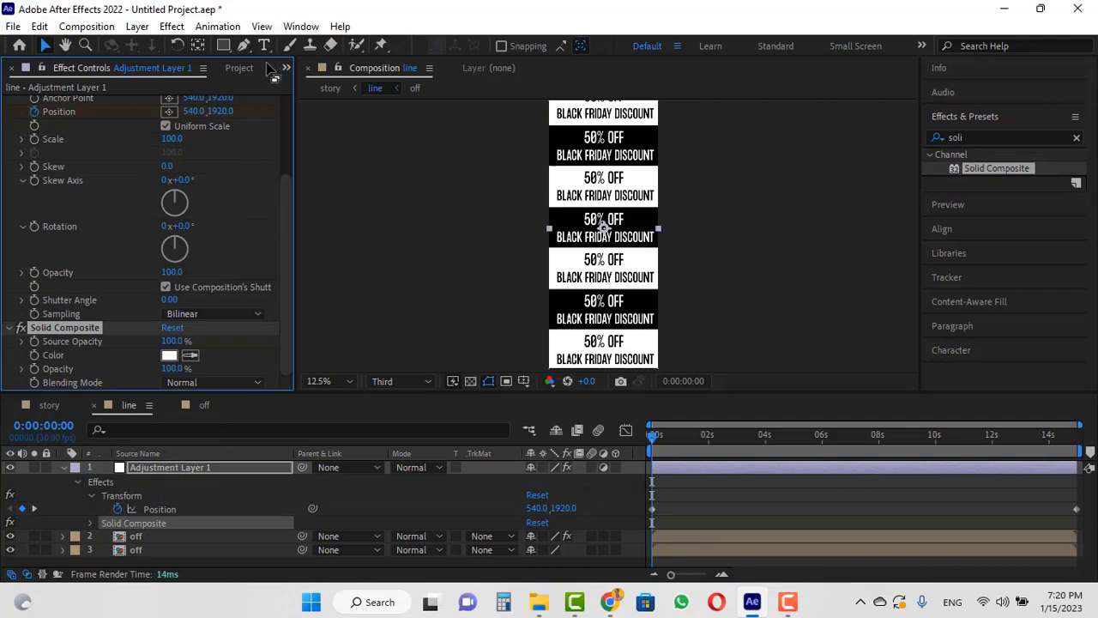
Return to the story composition and examine the edges between the tinted banners up close.
click(49, 407)
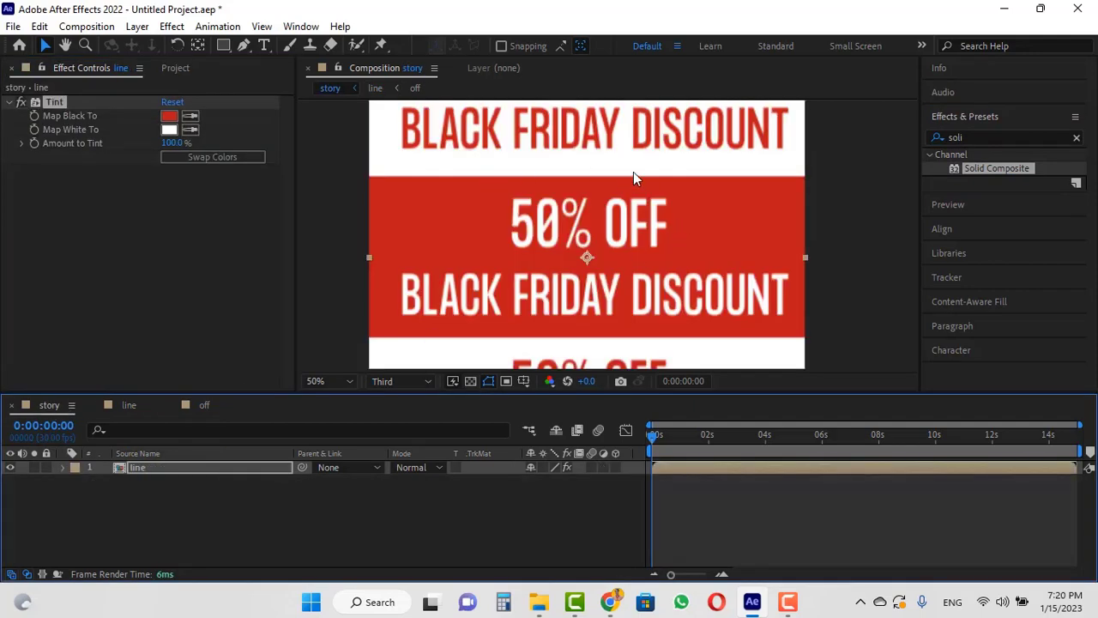
scroll(551, 231, down, 2)
scroll(573, 275, up, 1)
scroll(570, 279, down, 1)
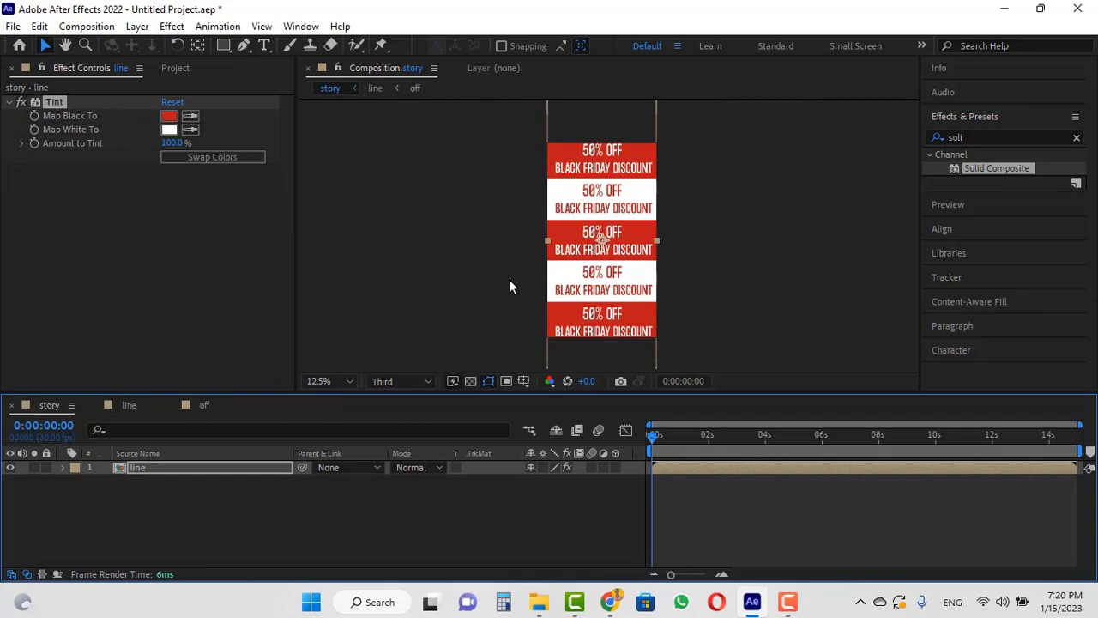
scroll(514, 270, down, 1)
scroll(528, 271, up, 3)
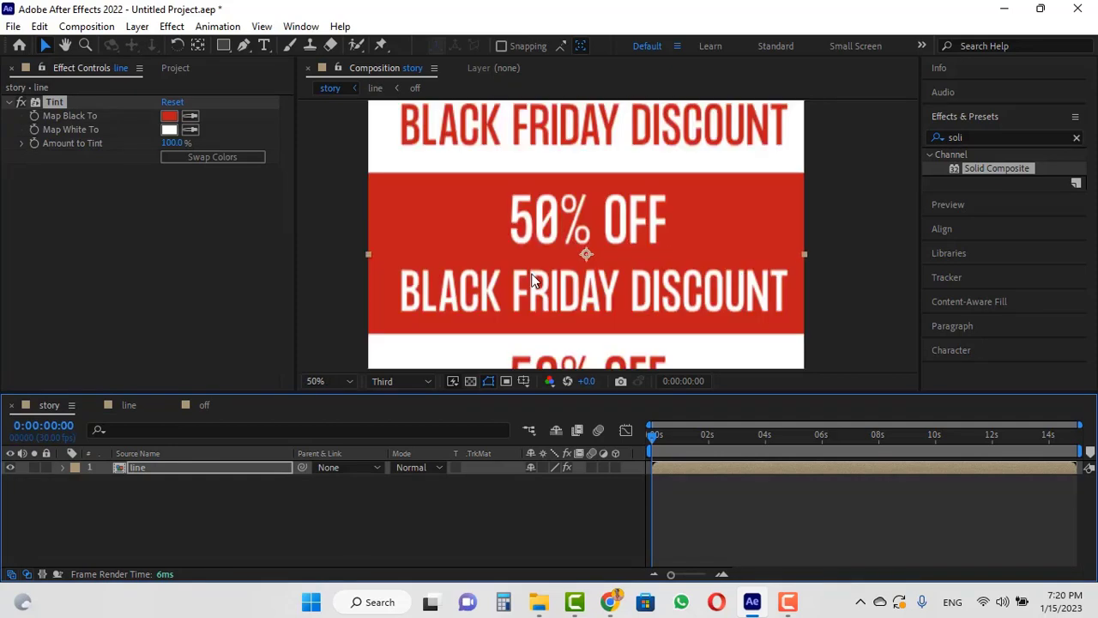
Make the line layer 3D and push it back to a Z position of 1693.
click(215, 469)
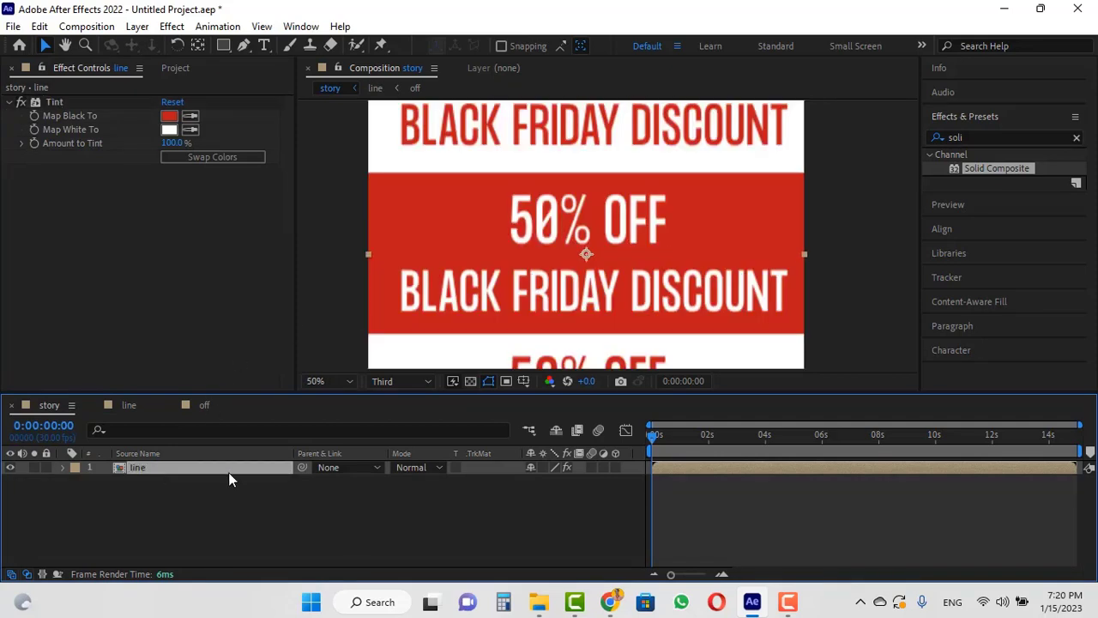
click(616, 467)
key(p)
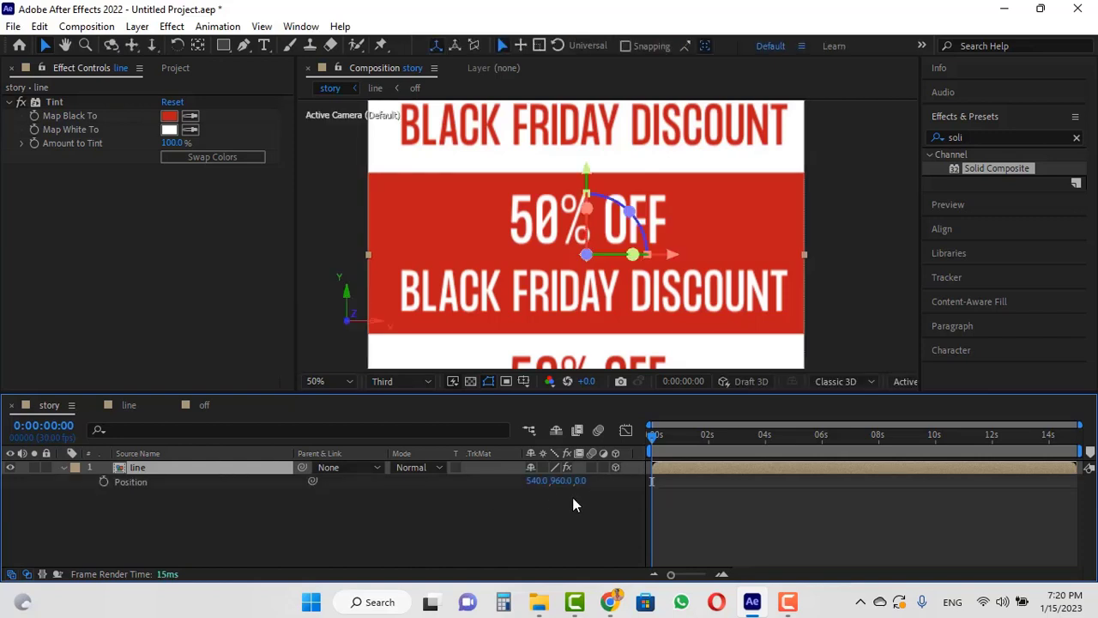
drag(581, 487, 828, 436)
key(comma)
key(comma)
key(comma)
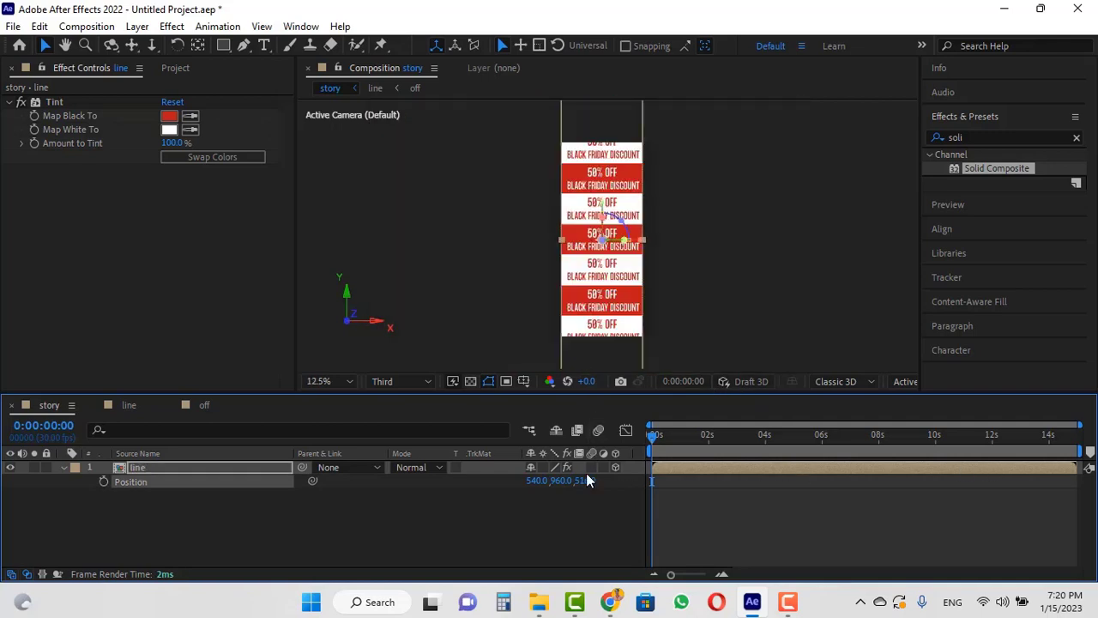
drag(585, 482, 1014, 456)
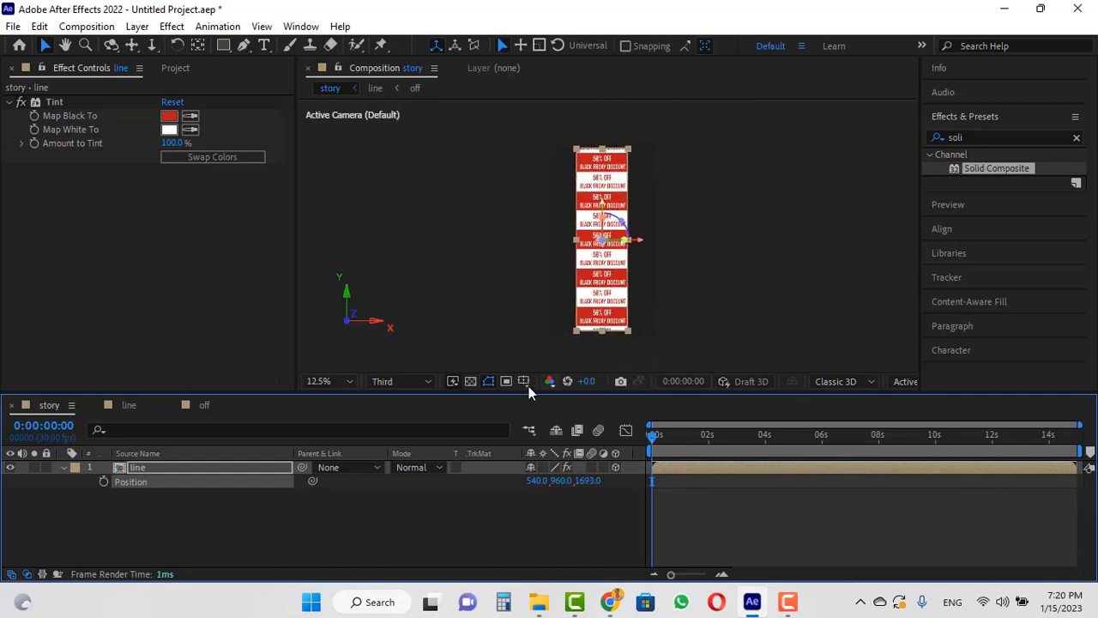
Show the transparency grid and draw a rectangular mask around the lower banners of the line layer, starting at a red banner's upper edge.
click(475, 382)
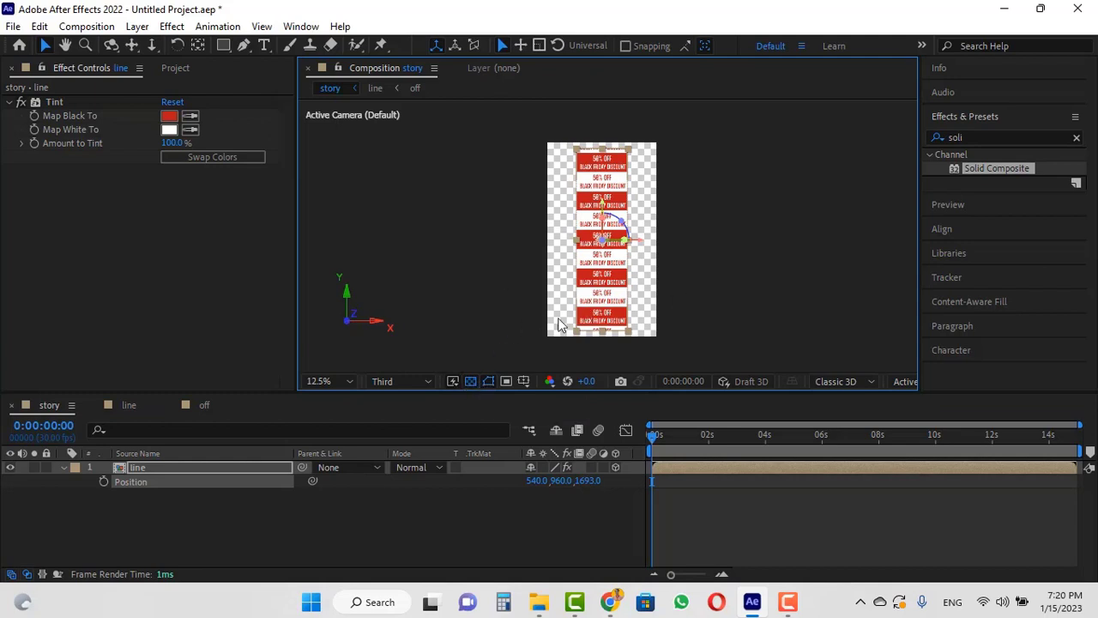
click(62, 467)
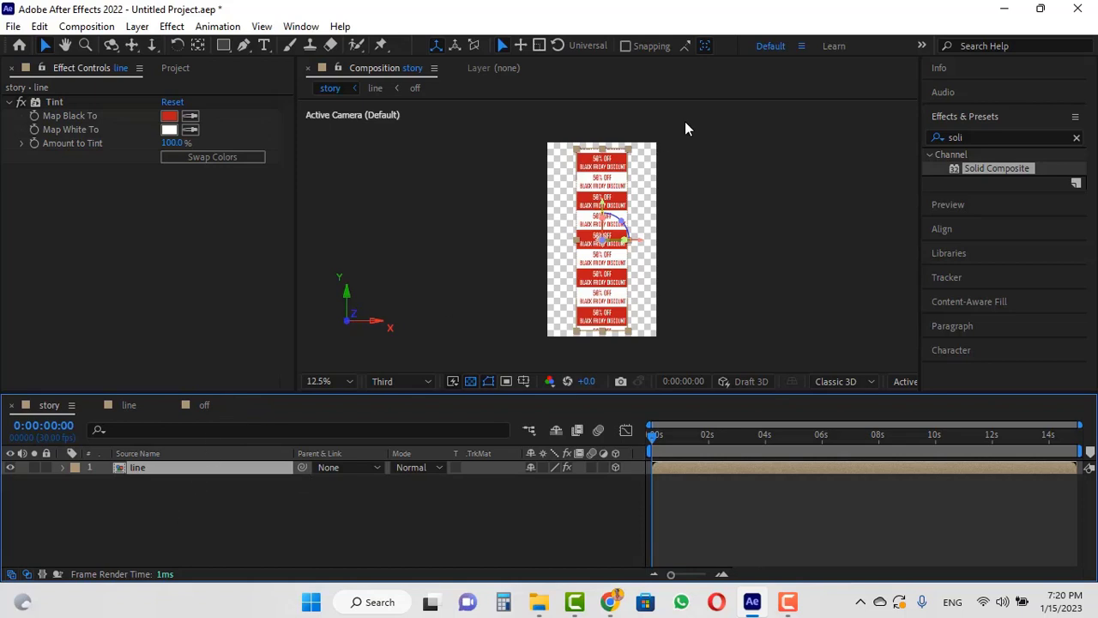
scroll(694, 252, up, 1)
scroll(703, 283, down, 3)
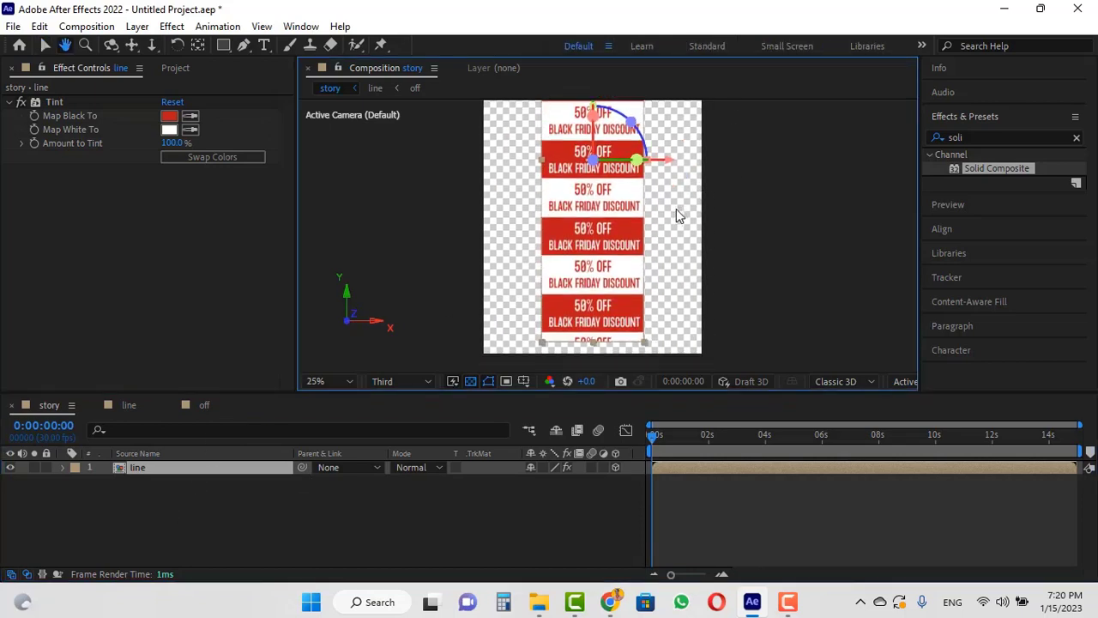
click(223, 46)
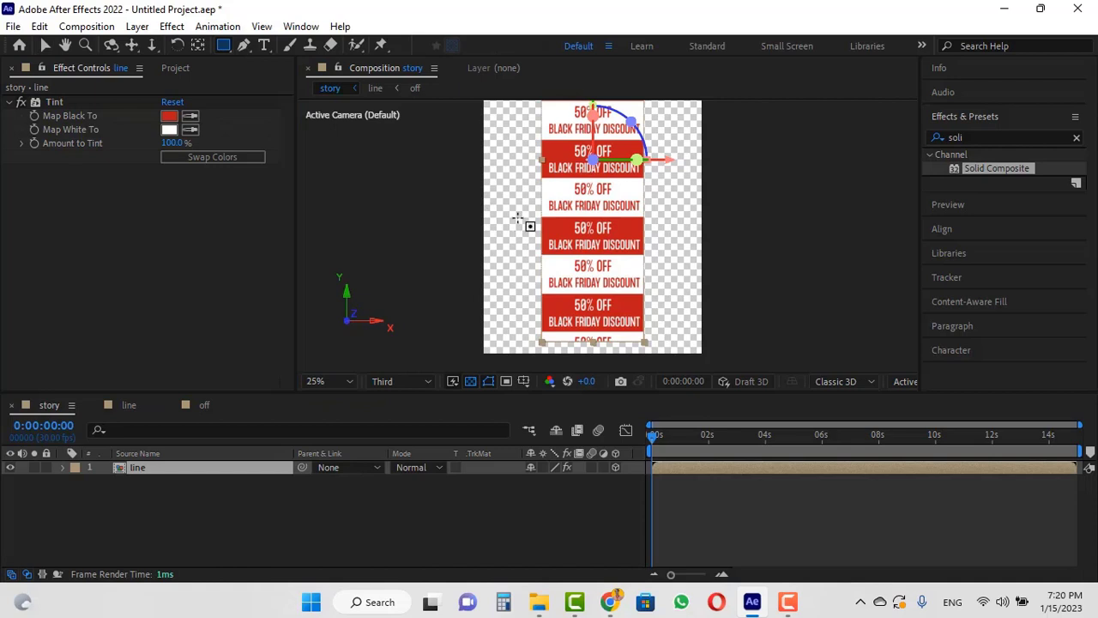
mouse_move(511, 216)
mouse_down()
mouse_move(635, 257)
mouse_move(675, 302)
mouse_move(674, 359)
mouse_up()
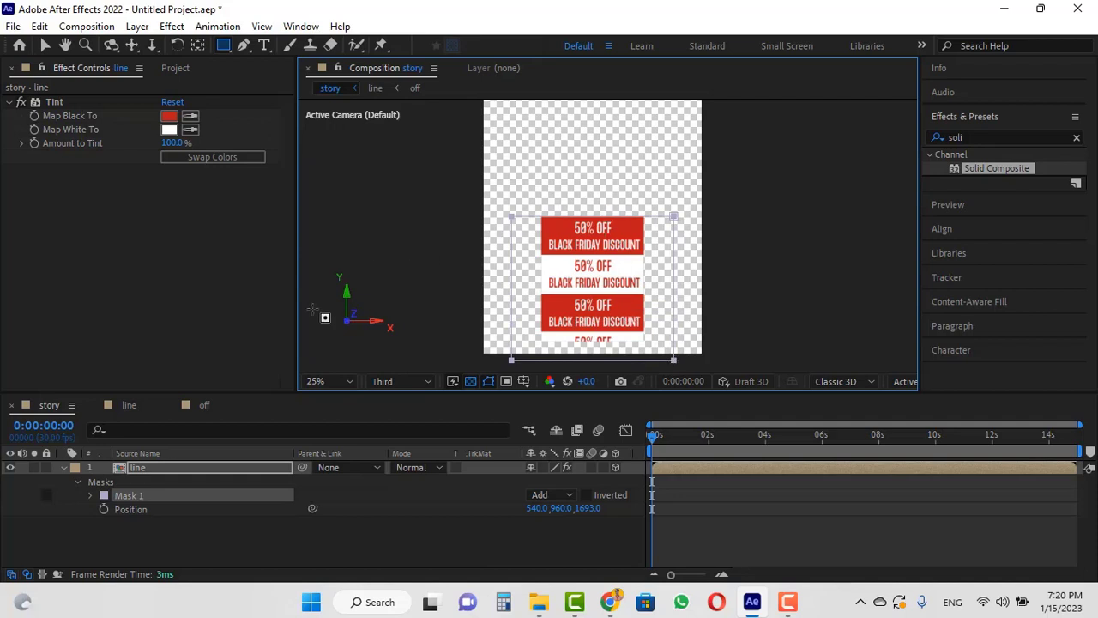
Move the line layer's anchor point down to the upper edge of its masked area with the Pan Behind tool.
click(197, 47)
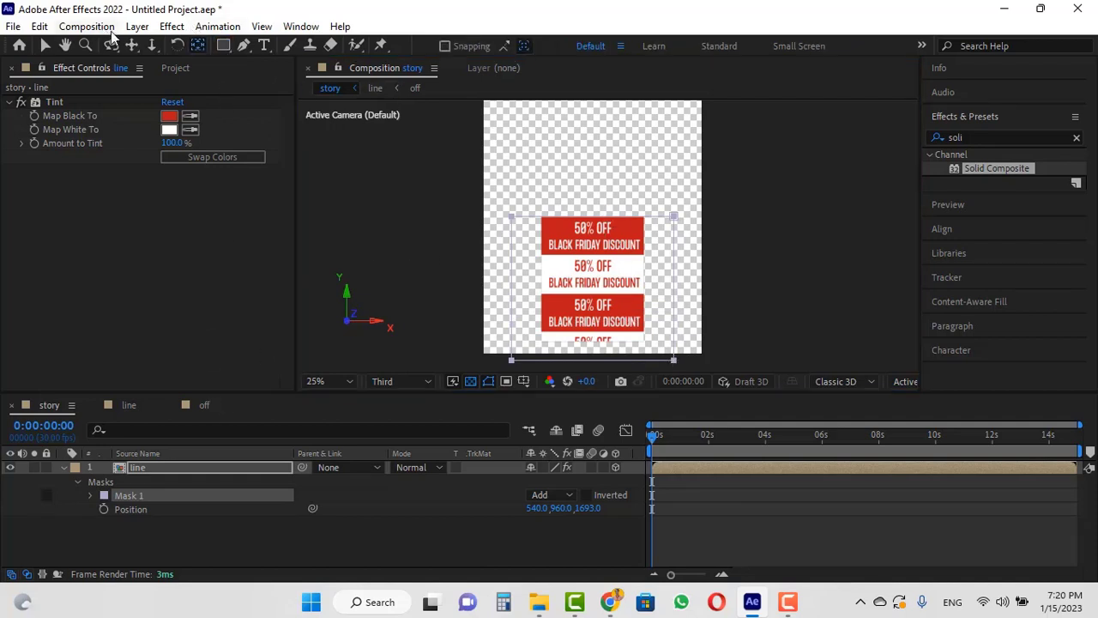
click(186, 470)
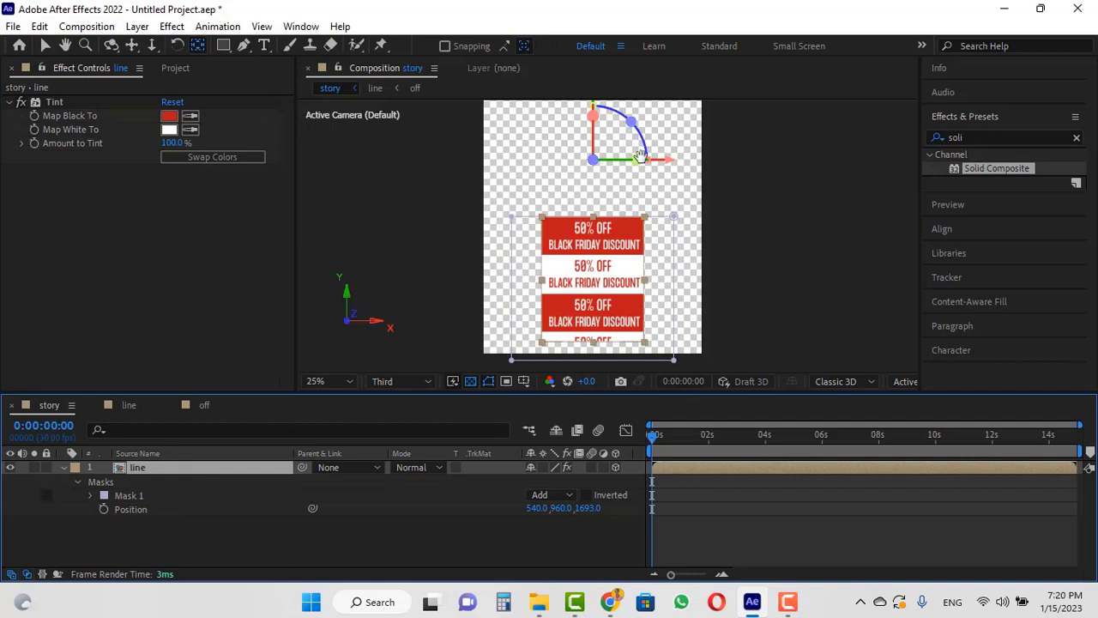
drag(592, 129, 593, 232)
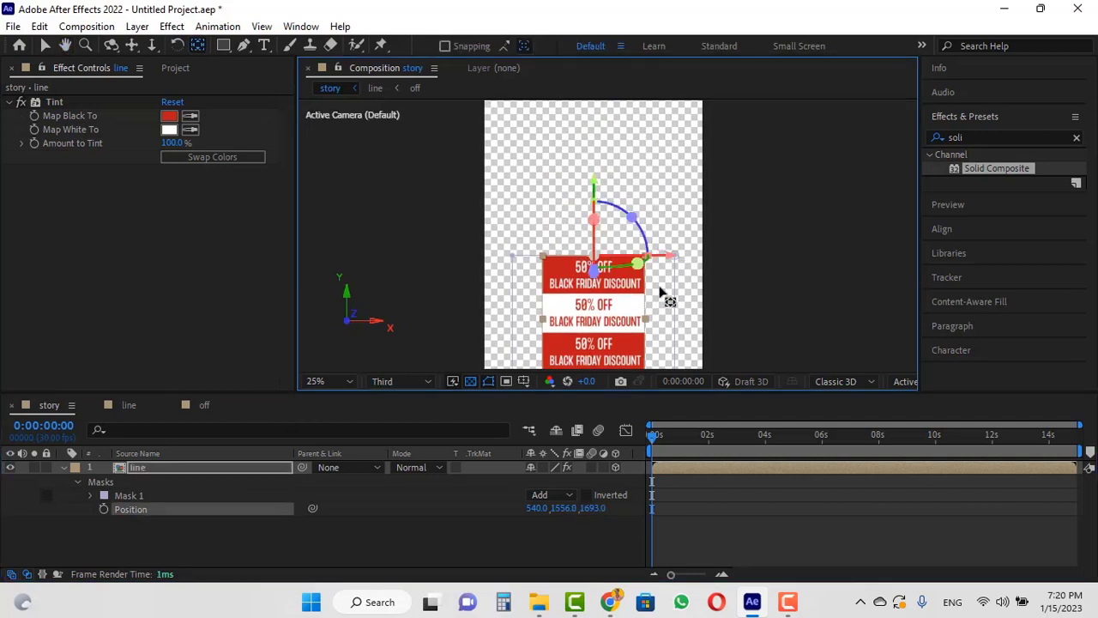
key(period)
key(period)
drag(659, 283, 658, 280)
Duplicate the masked line layer and set the upper copy's mask mode to Subtract.
key(ctrl+d)
click(153, 465)
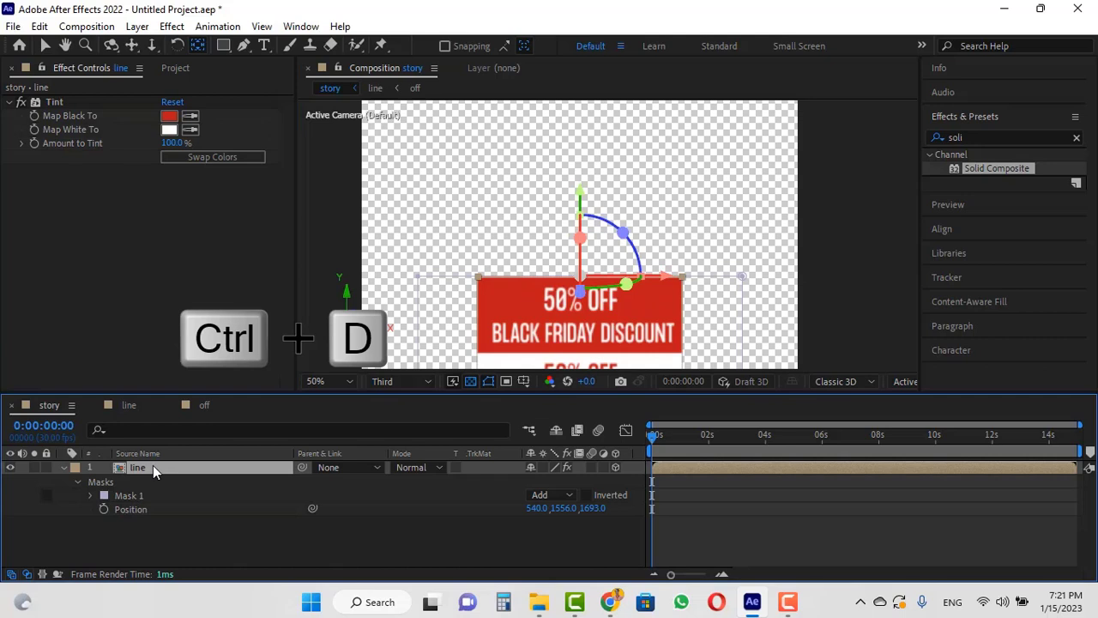
key(m)
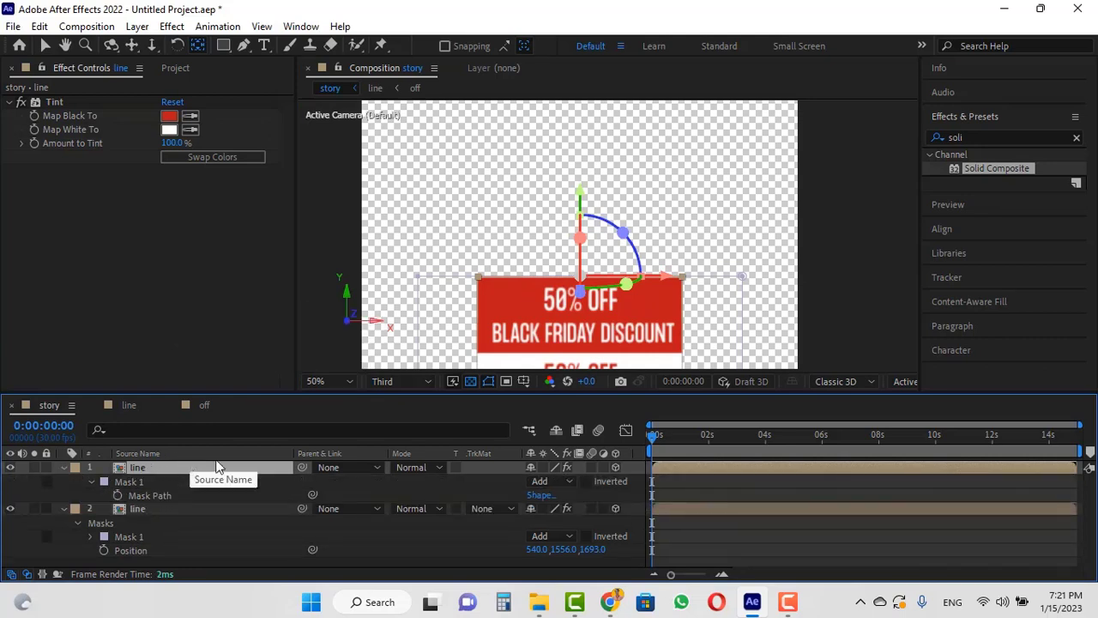
click(549, 481)
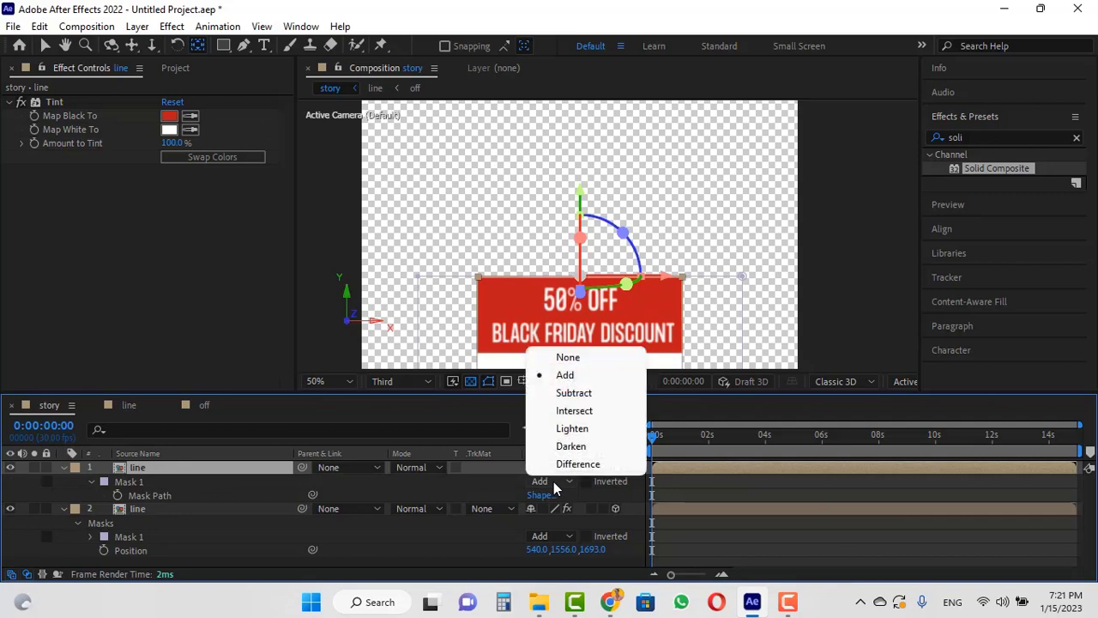
click(574, 393)
scroll(536, 268, down, 2)
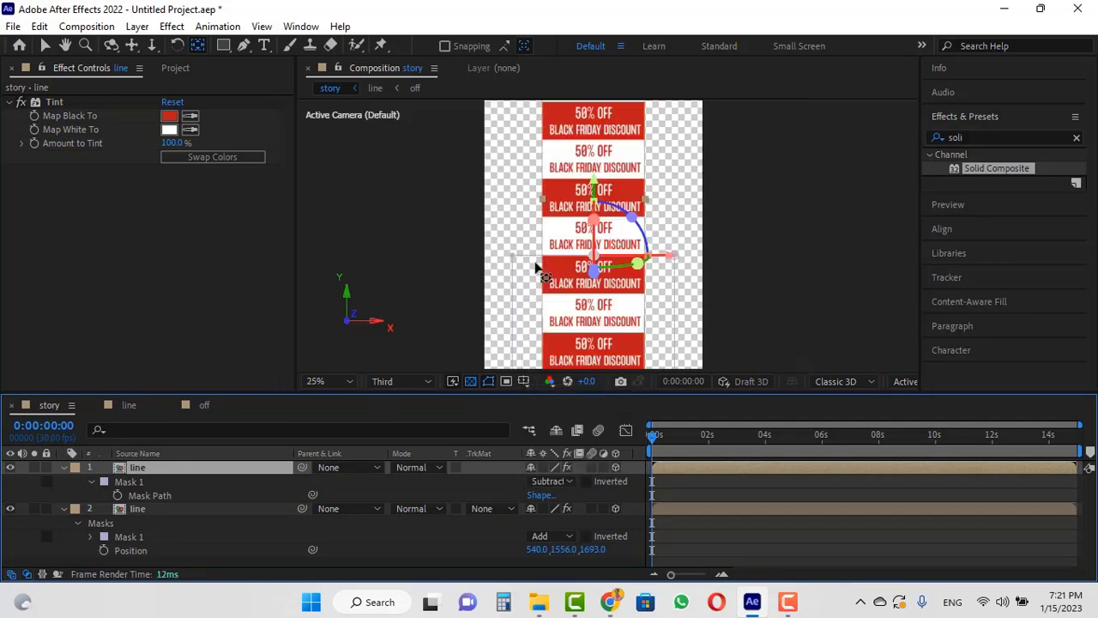
scroll(536, 267, up, 1)
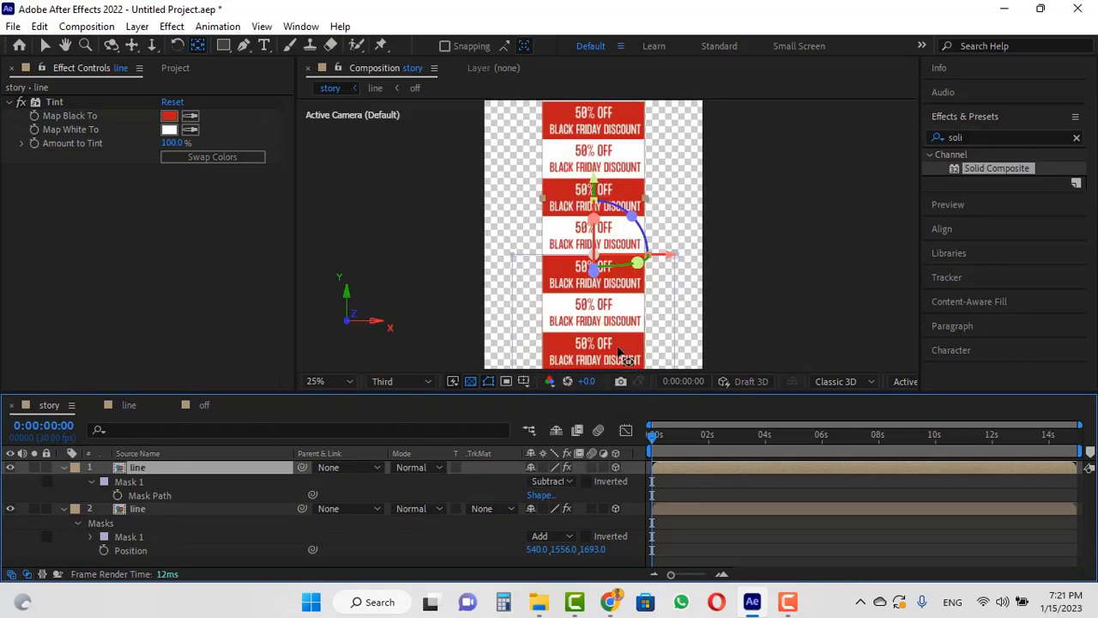
Set the X Rotation of the lower line layer to -70° so the lower banners tilt forward like a floor.
click(137, 507)
key(r)
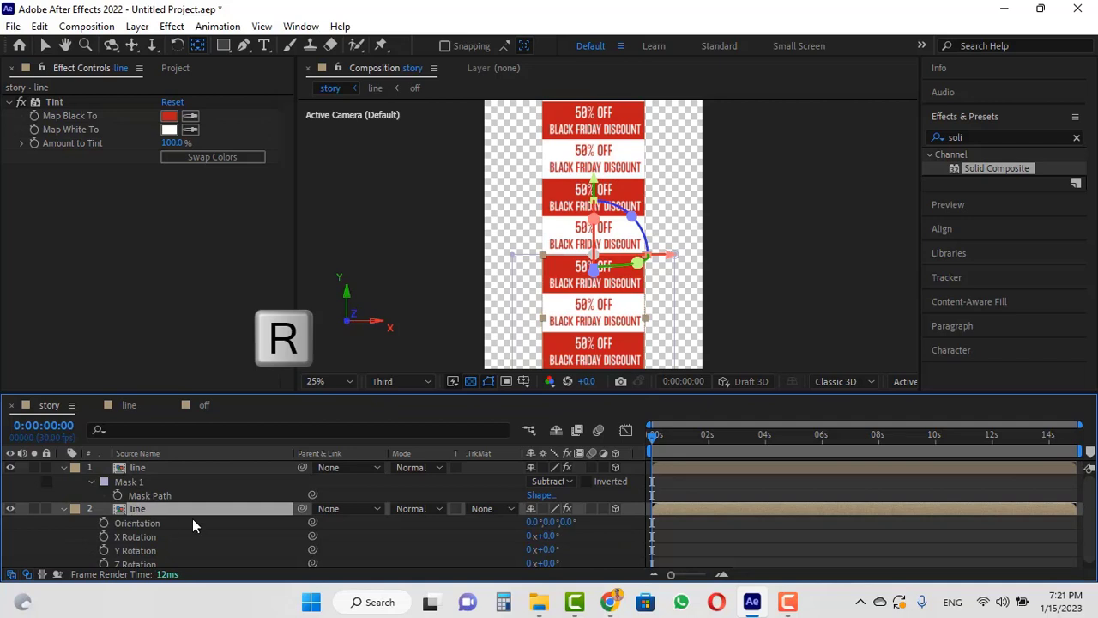
click(549, 536)
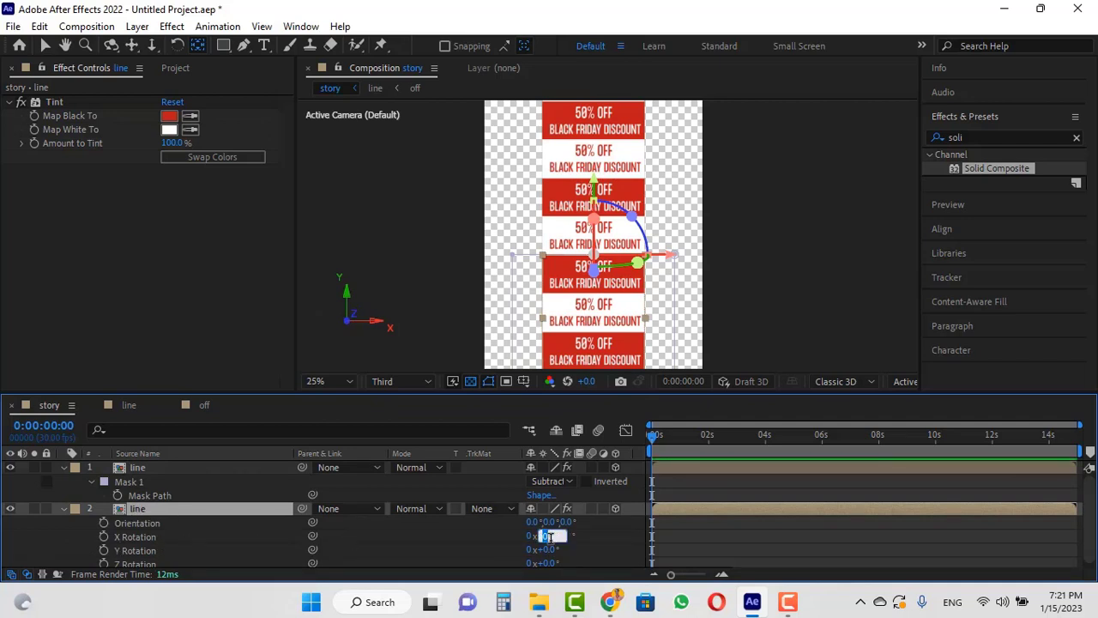
text(-70)
key(Return)
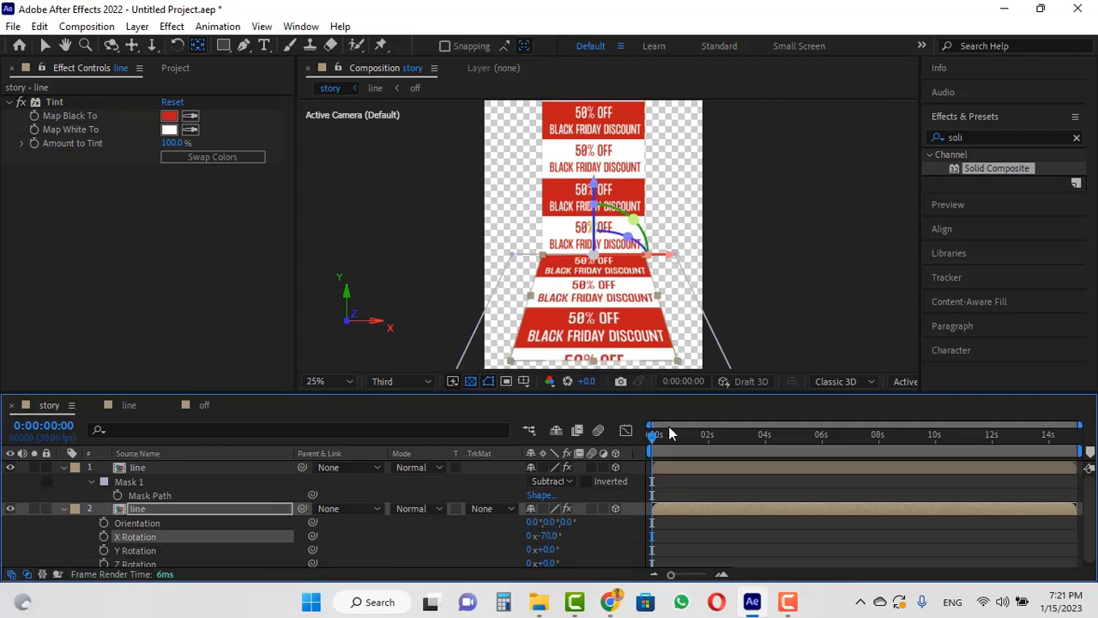
key(h)
drag(732, 299, 742, 271)
Add a two-node camera with the 35mm preset and keep it above both line layers.
key(c)
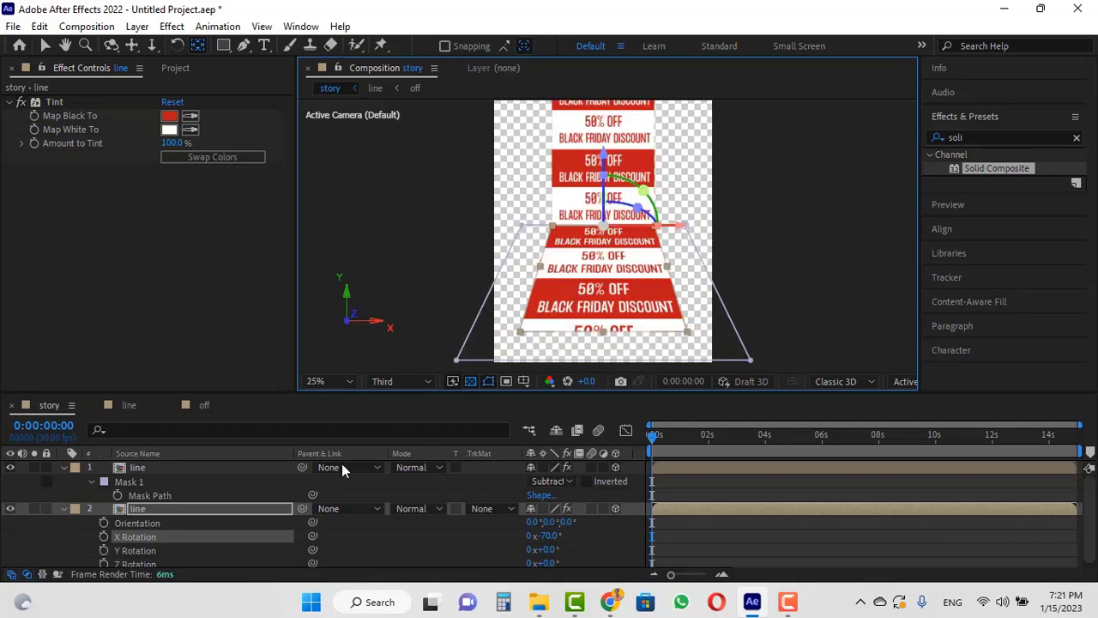
click(138, 26)
mouse_move(171, 45)
click(427, 98)
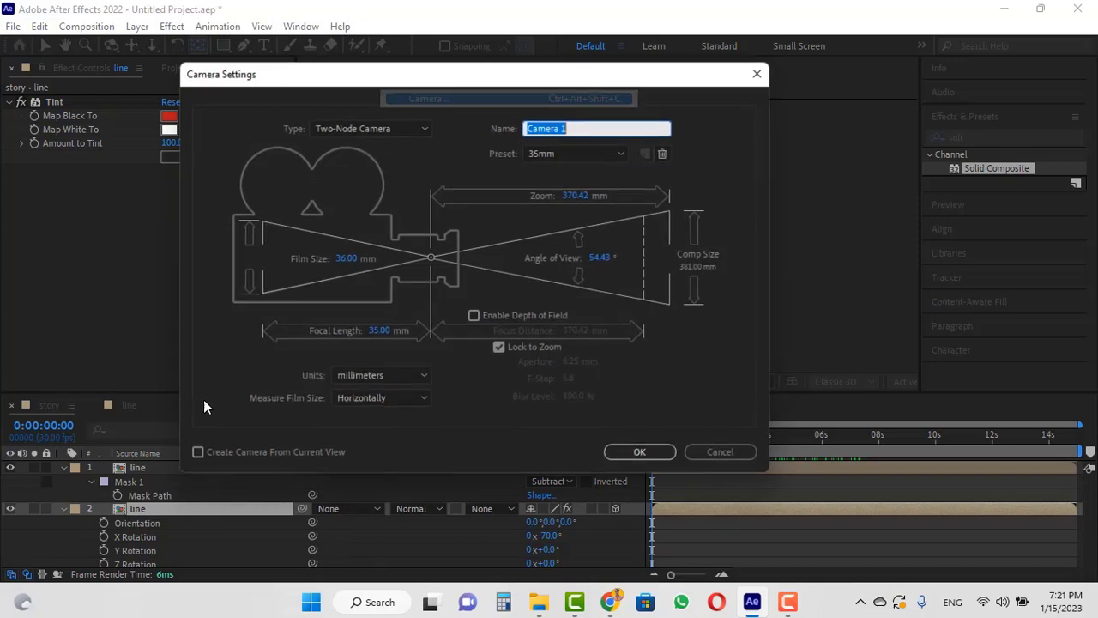
click(639, 452)
drag(152, 507, 150, 463)
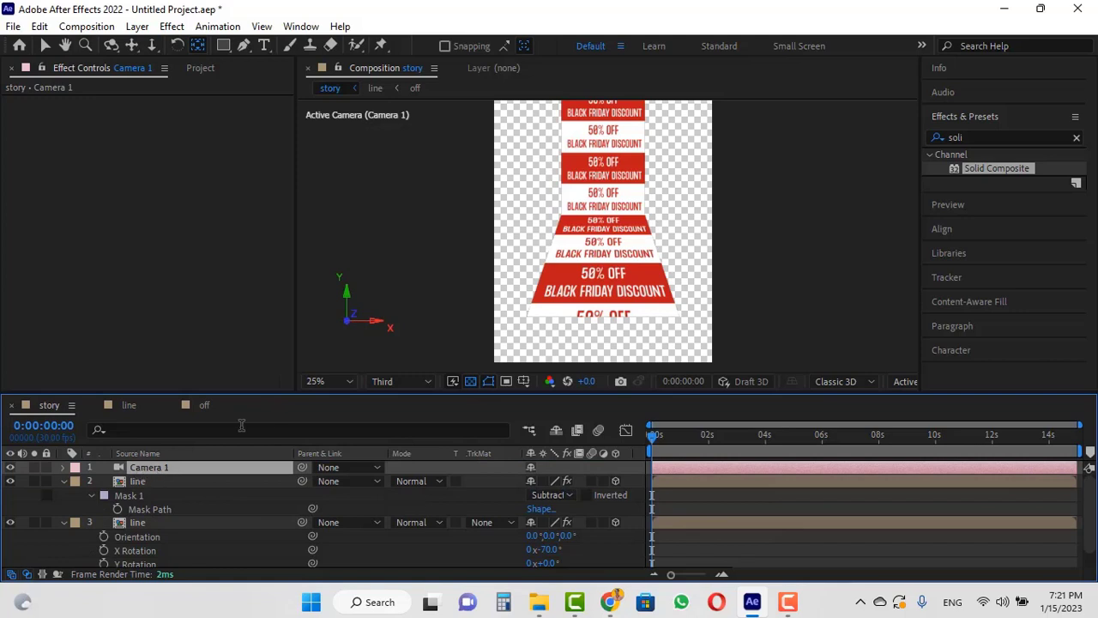
Dolly the camera in until the floor banners fill the frame's width, and preview the animation.
click(150, 48)
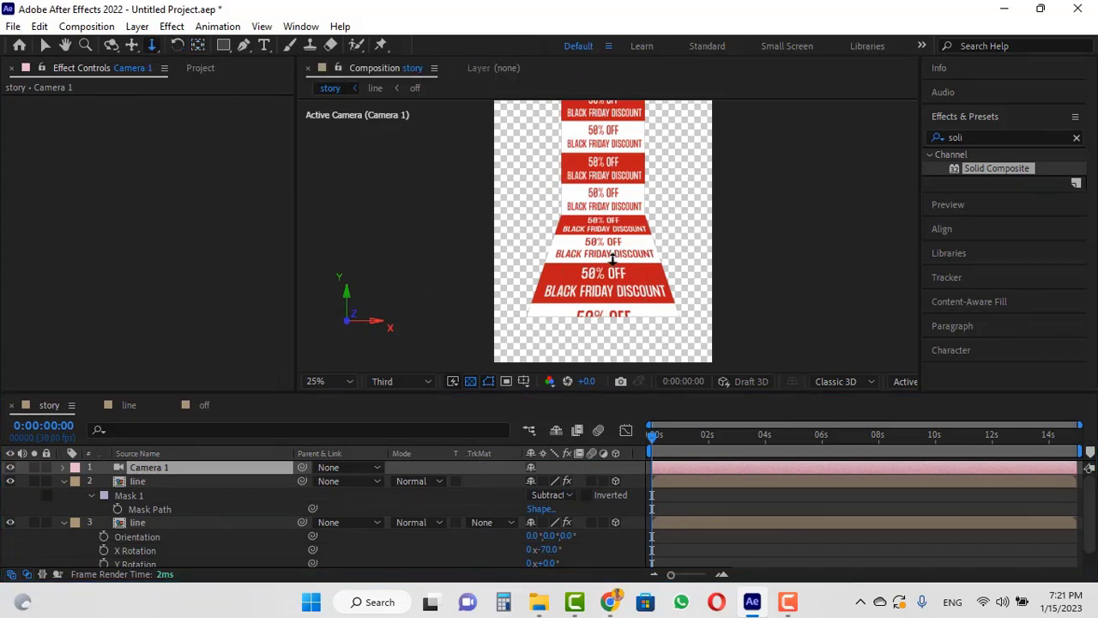
scroll(611, 257, down, 1)
drag(605, 227, 605, 184)
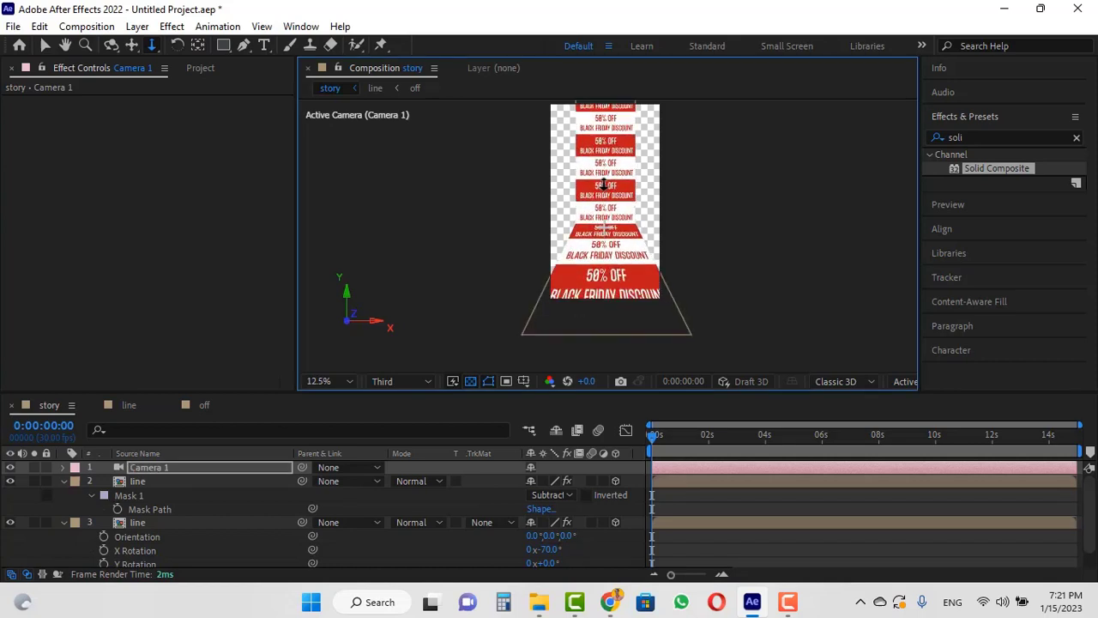
scroll(581, 266, up, 1)
scroll(581, 266, down, 1)
drag(670, 437, 780, 437)
key(space)
key(space)
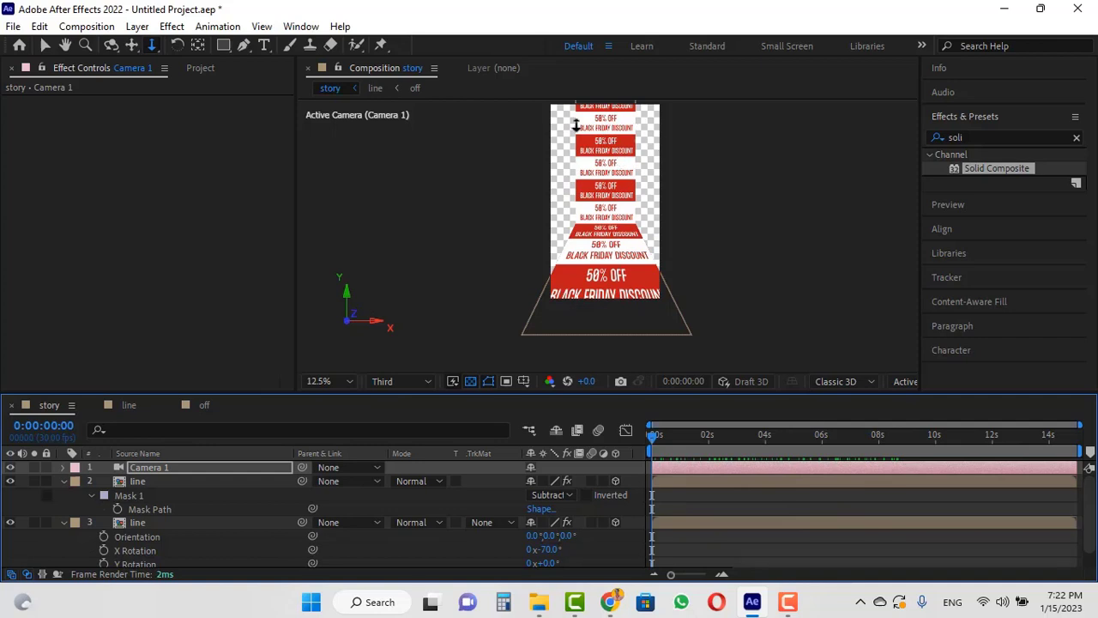
Turn on the camera's Depth of Field and set its Aperture to 400 pixels.
key(period)
key(a)
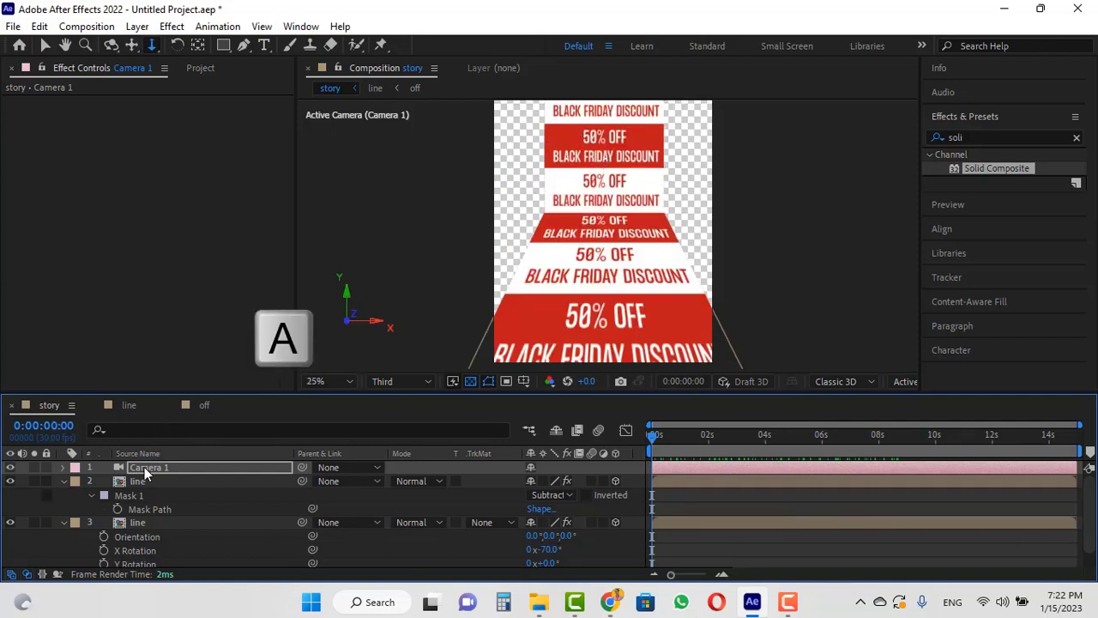
click(144, 467)
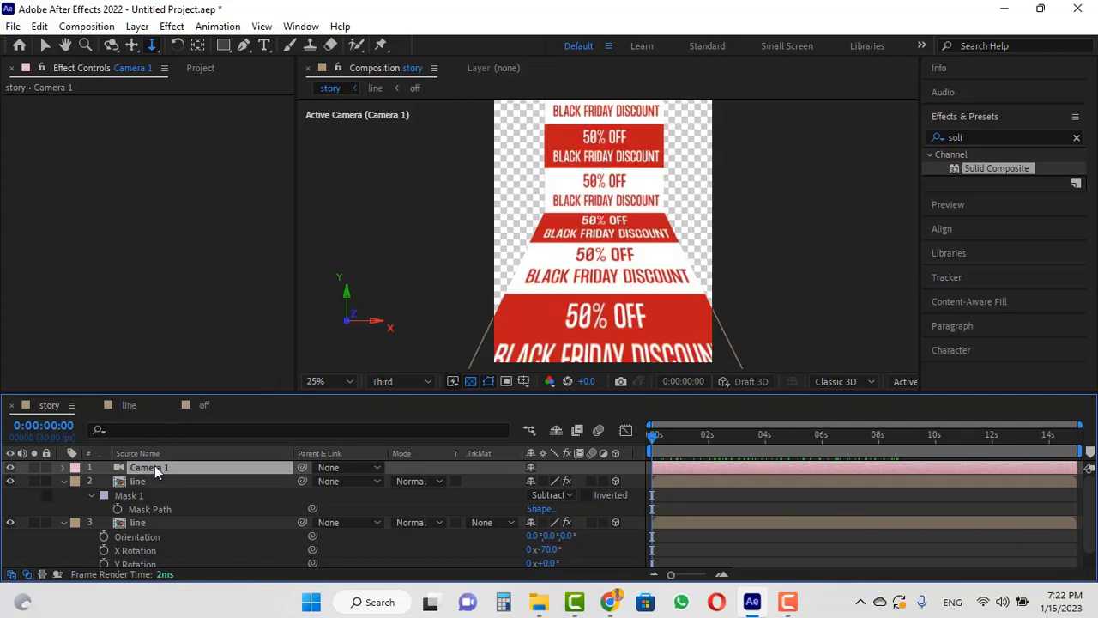
key(a)
key(a)
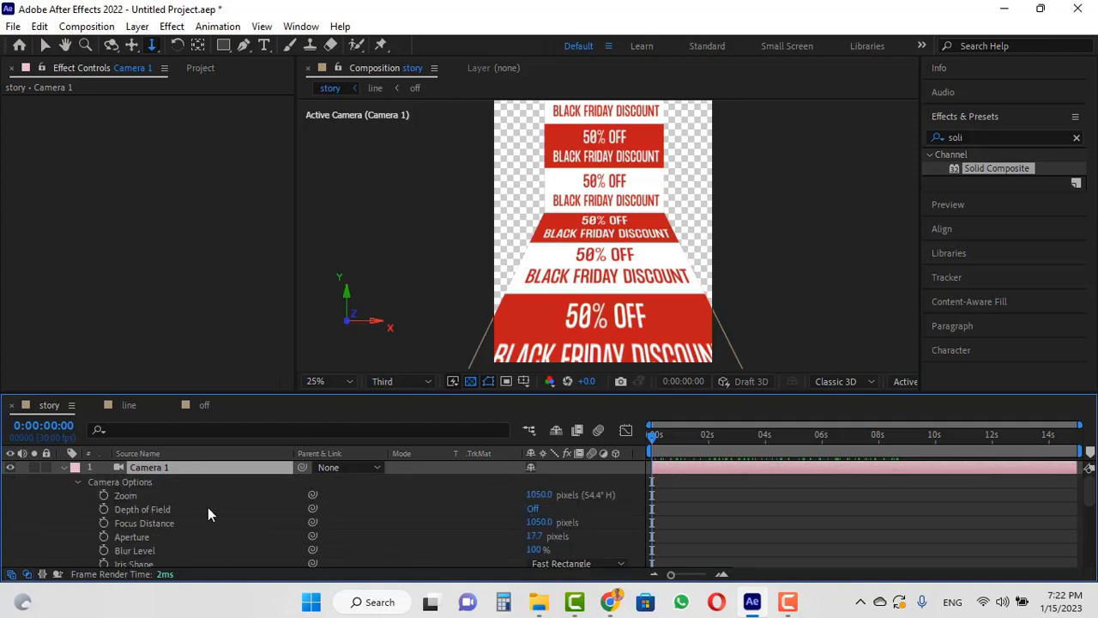
click(529, 509)
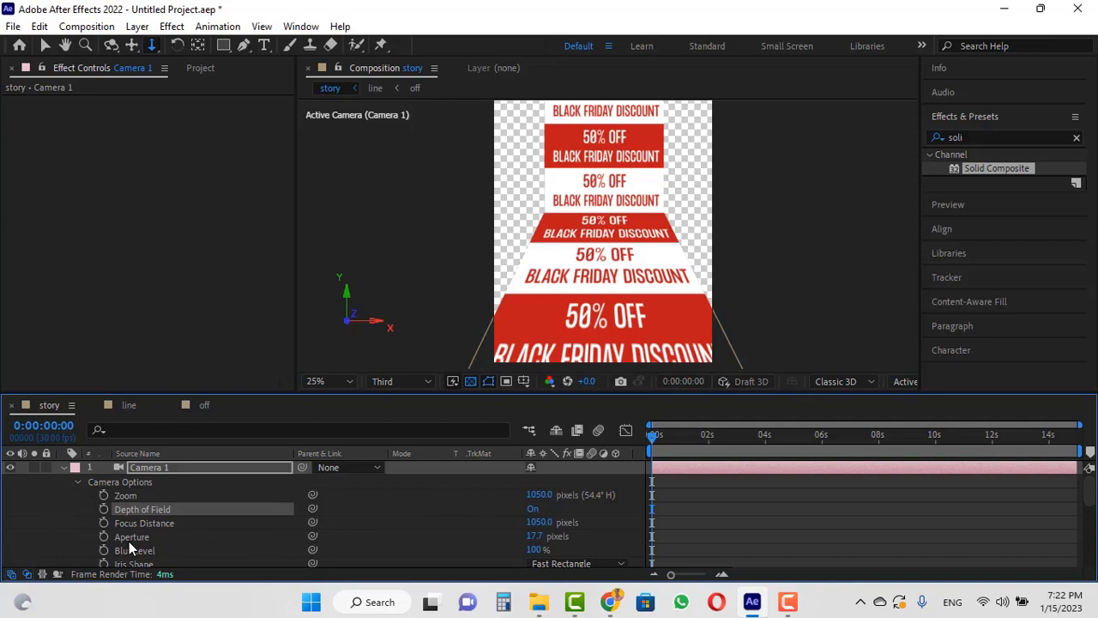
click(537, 538)
text(400)
key(Return)
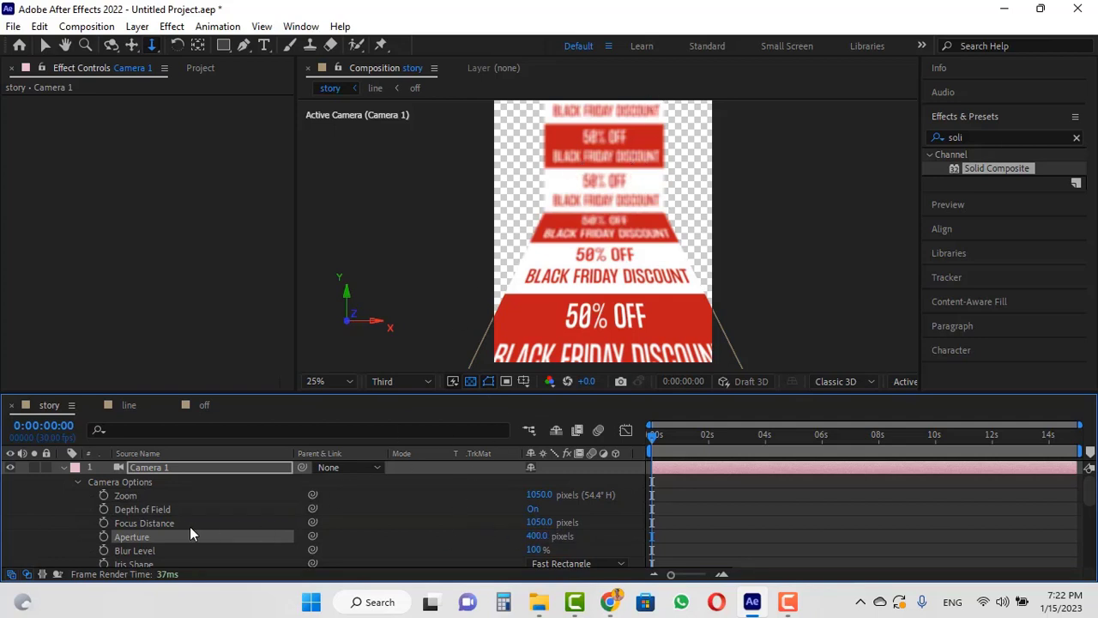
Try a focus distance of 896 pixels for the camera.
click(146, 524)
drag(542, 524, 426, 527)
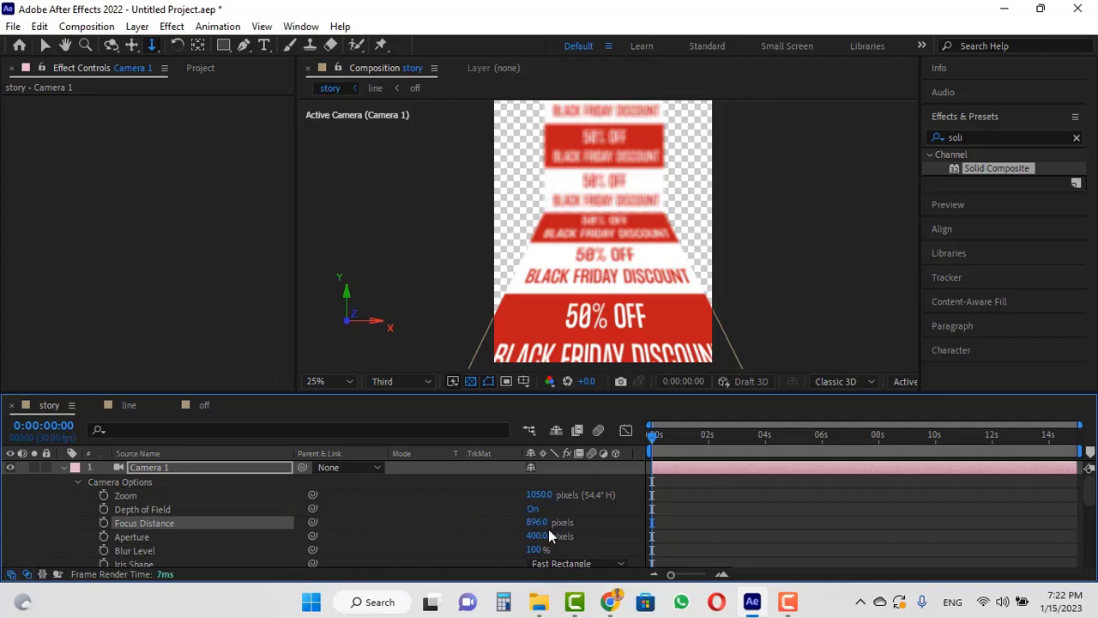
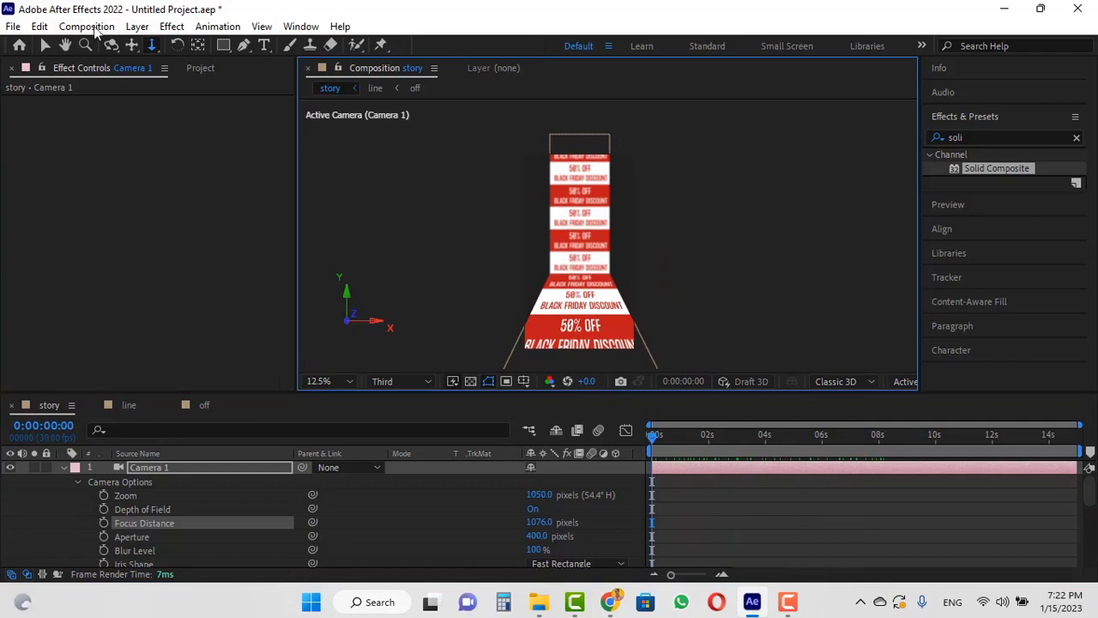
Add a 1080 × 1920 dark red solid (5F0B0B) named background and place it beneath all other layers.
click(135, 28)
mouse_move(172, 44)
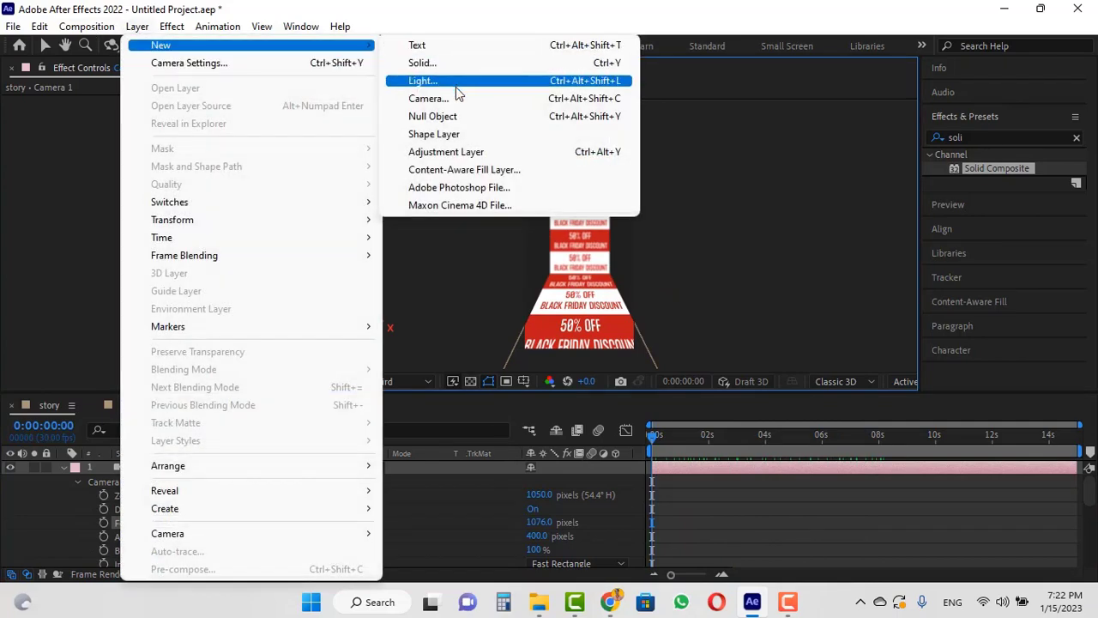
click(453, 69)
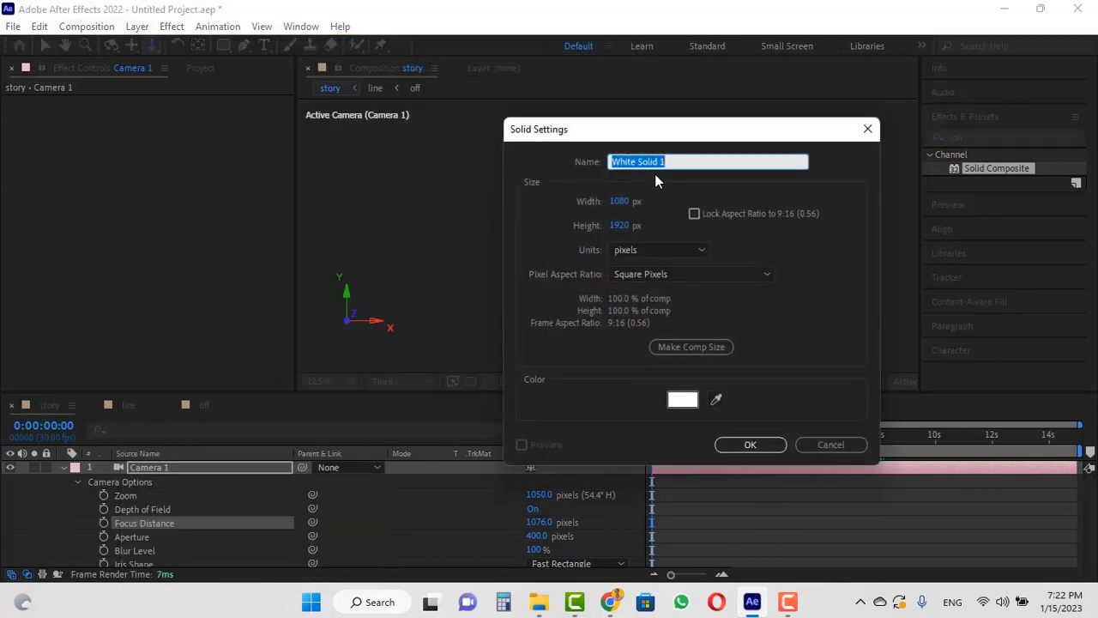
text(background)
click(683, 400)
drag(284, 285, 265, 374)
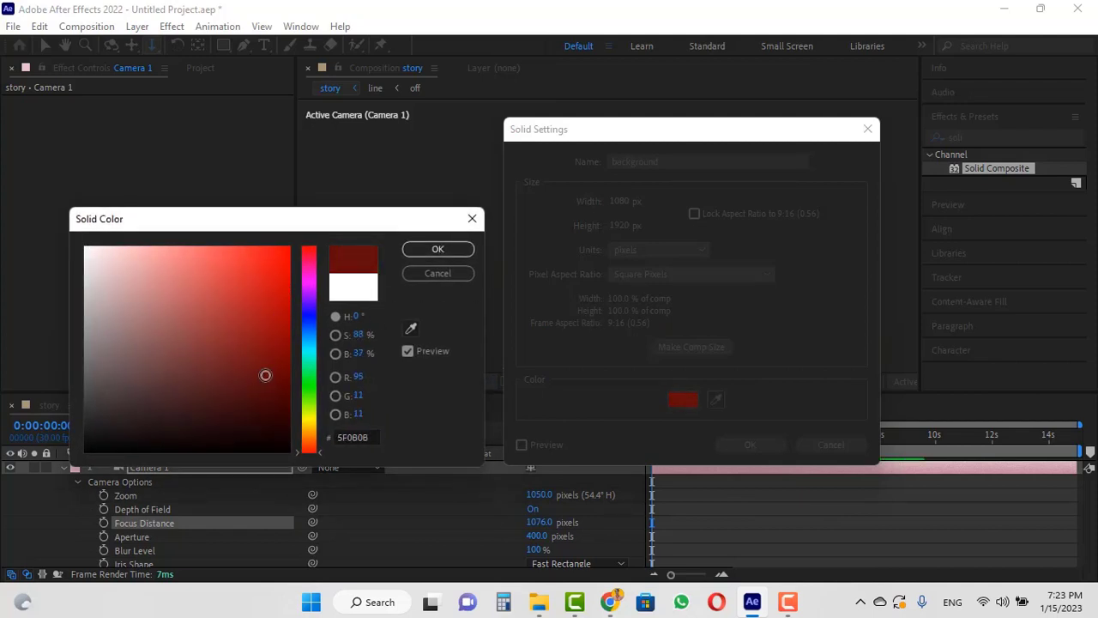
click(440, 250)
click(728, 445)
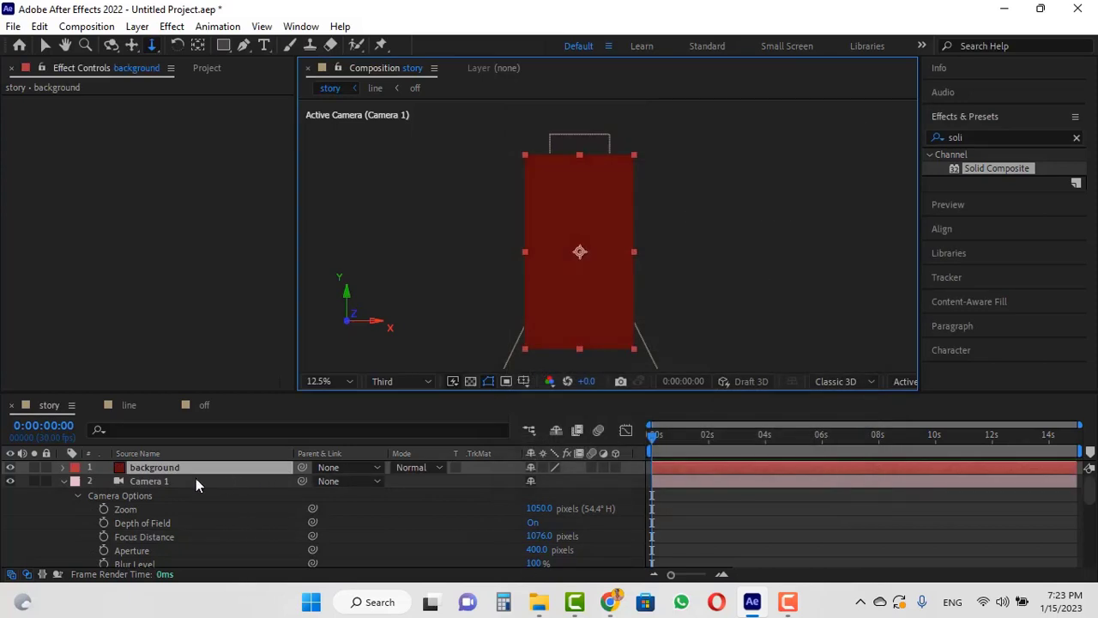
click(62, 481)
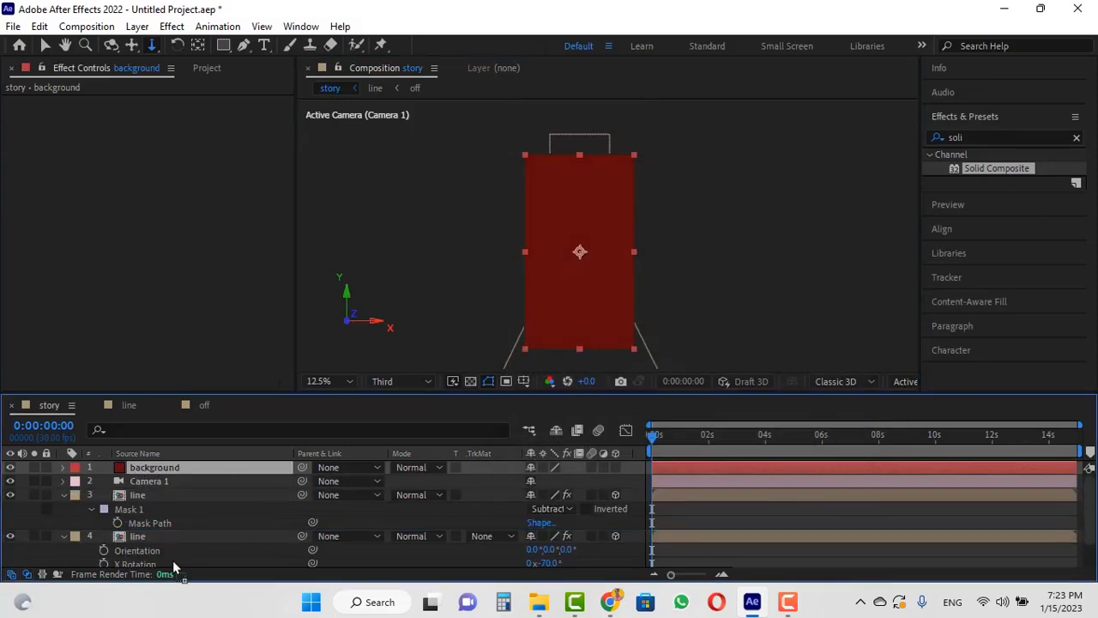
drag(172, 560, 172, 558)
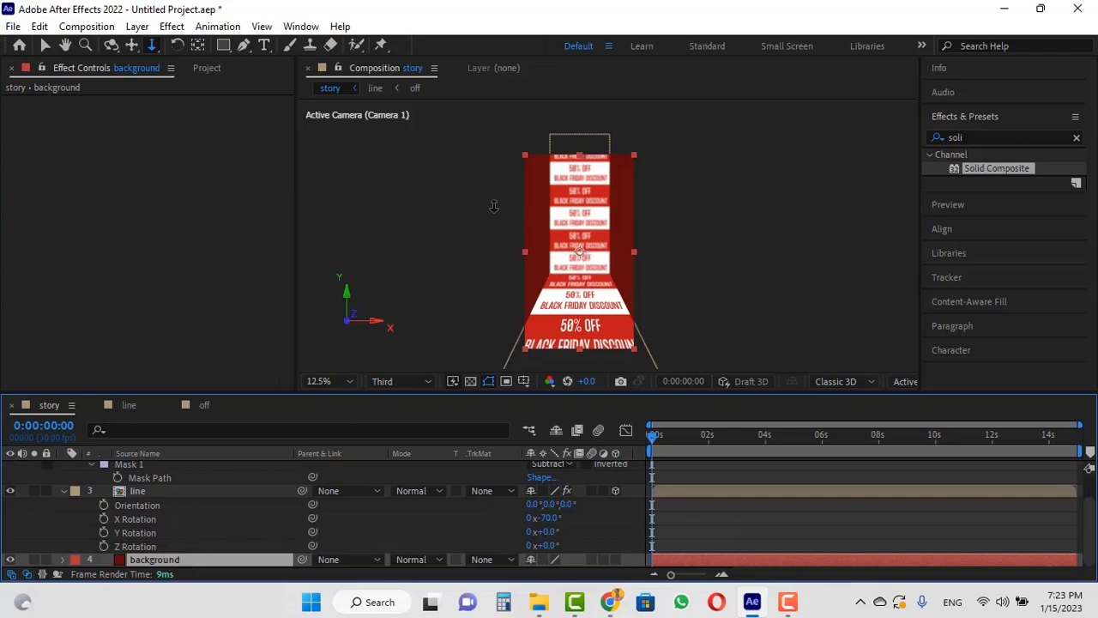
Create a white (FFFFFF) 1080 × 1920 solid named white directly above the background layer.
click(135, 28)
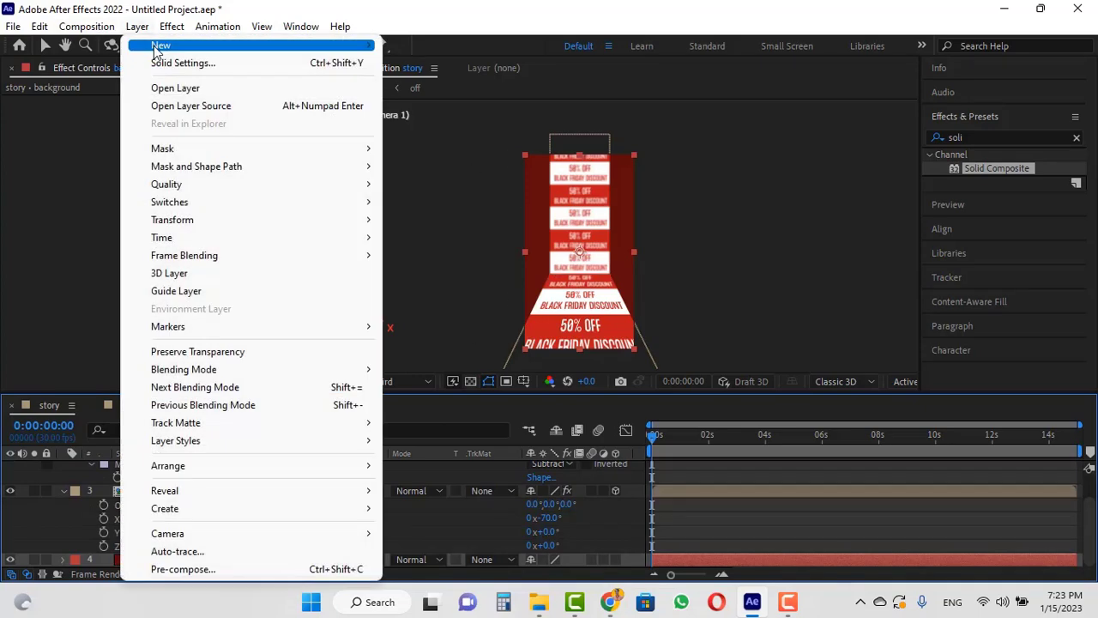
mouse_move(344, 46)
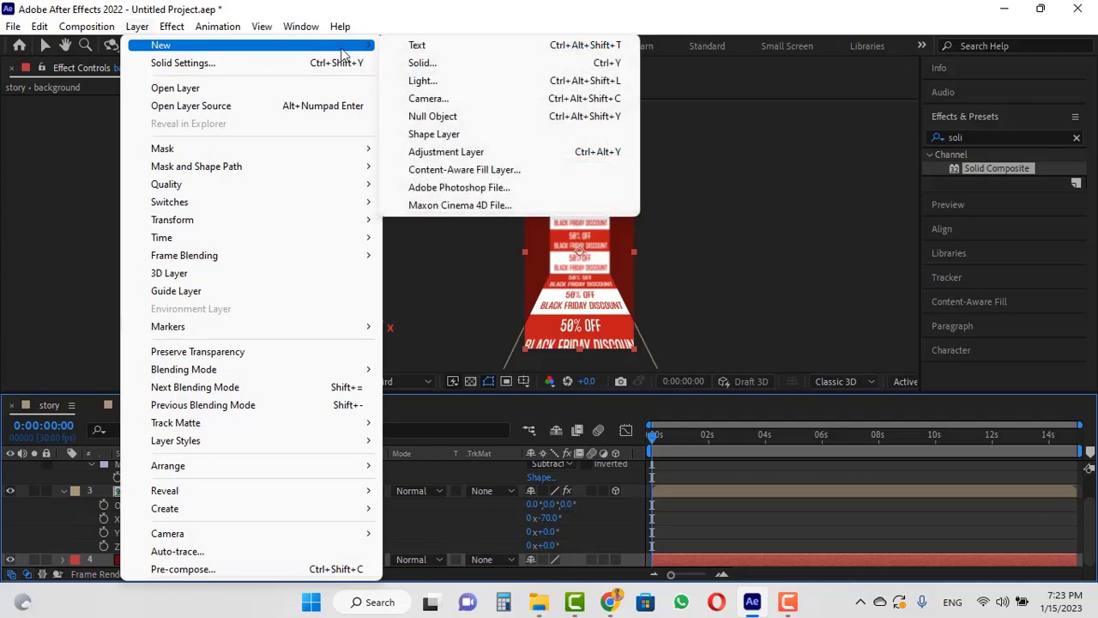
click(433, 63)
text(white)
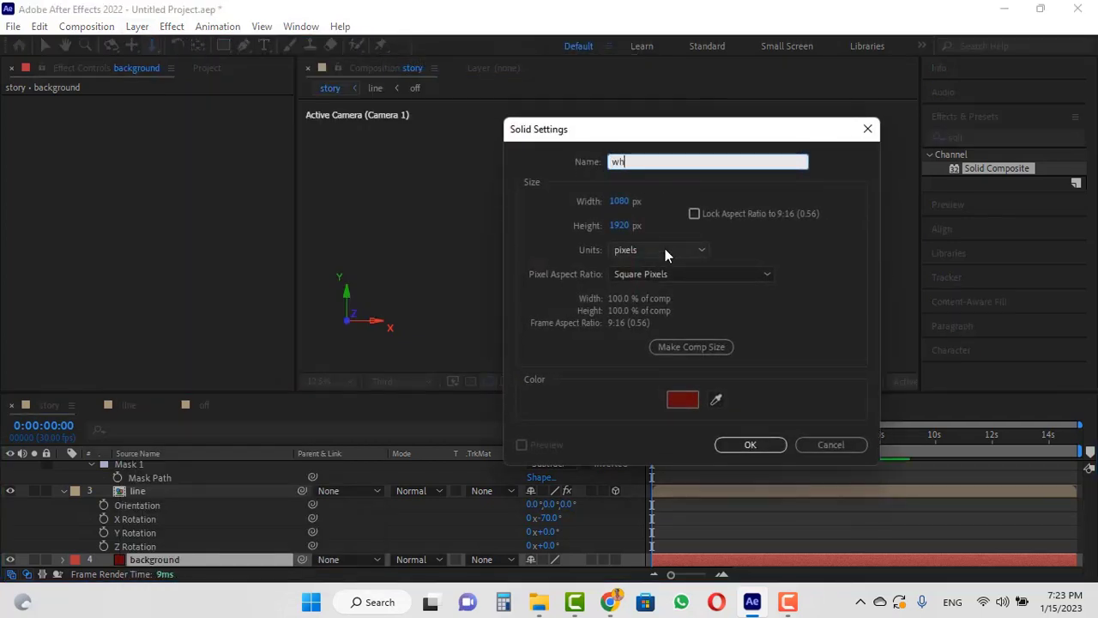
click(683, 398)
text(FFFFFF)
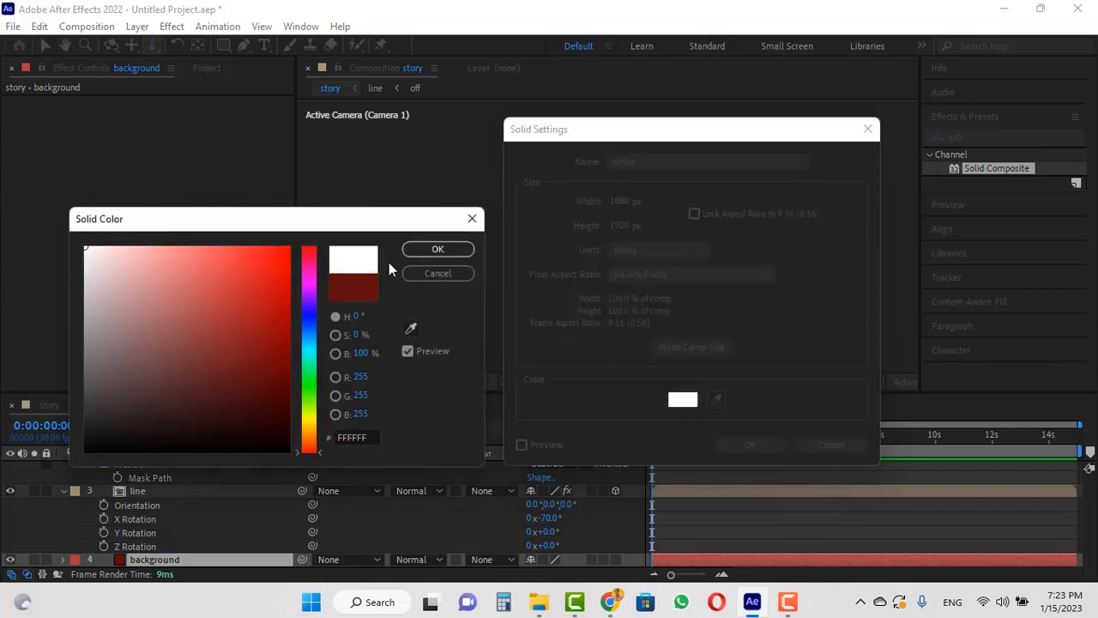
click(438, 249)
click(750, 444)
Draw two circular masks on the white solid, one over the upper-left area and one over the lower-right edge.
scroll(249, 516, down, 1)
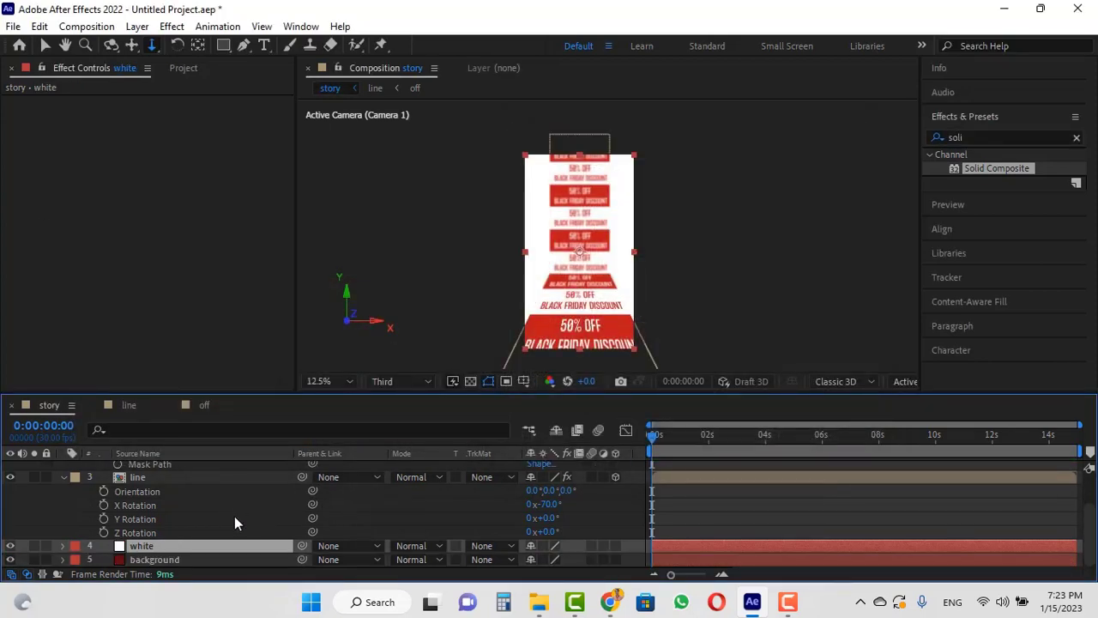
click(223, 45)
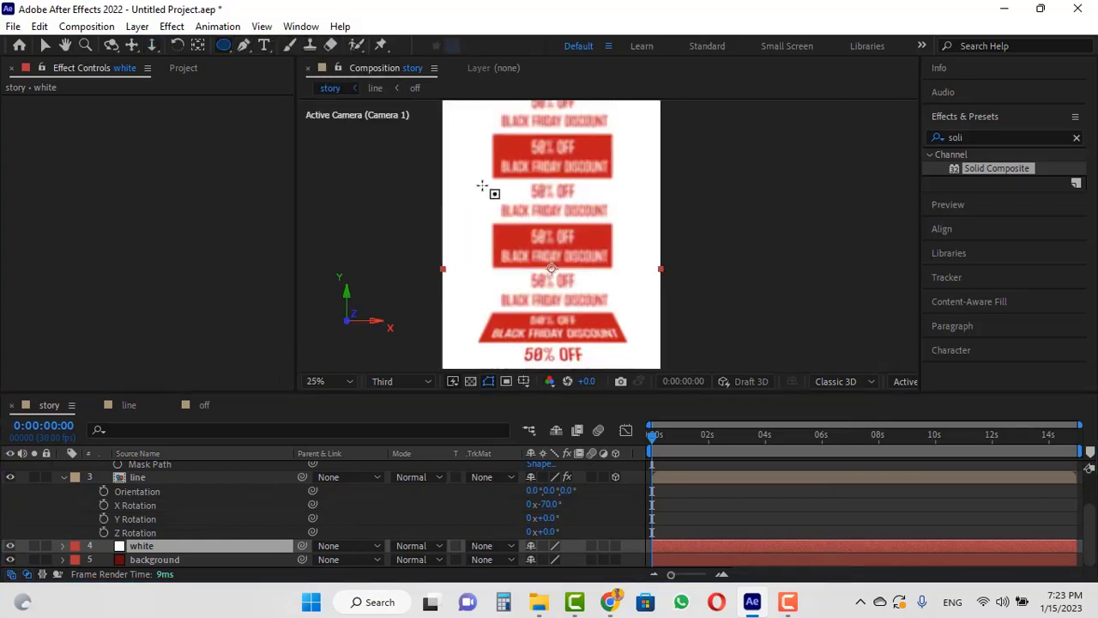
scroll(483, 176, up, 2)
drag(474, 159, 623, 304)
drag(775, 301, 642, 147)
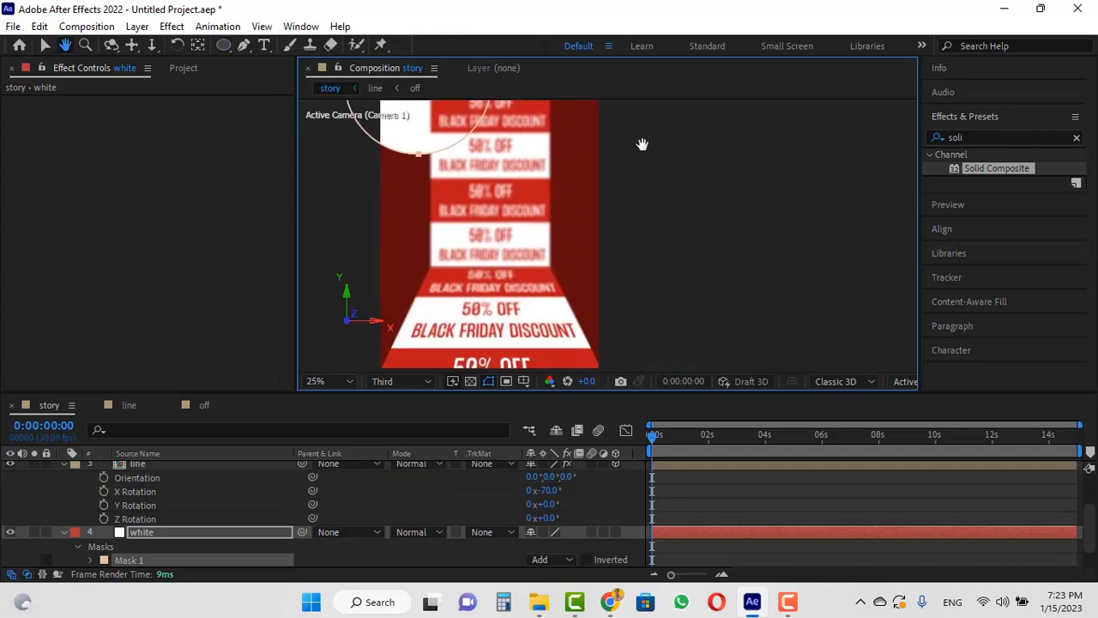
key(ctrl+d)
drag(635, 195, 642, 277)
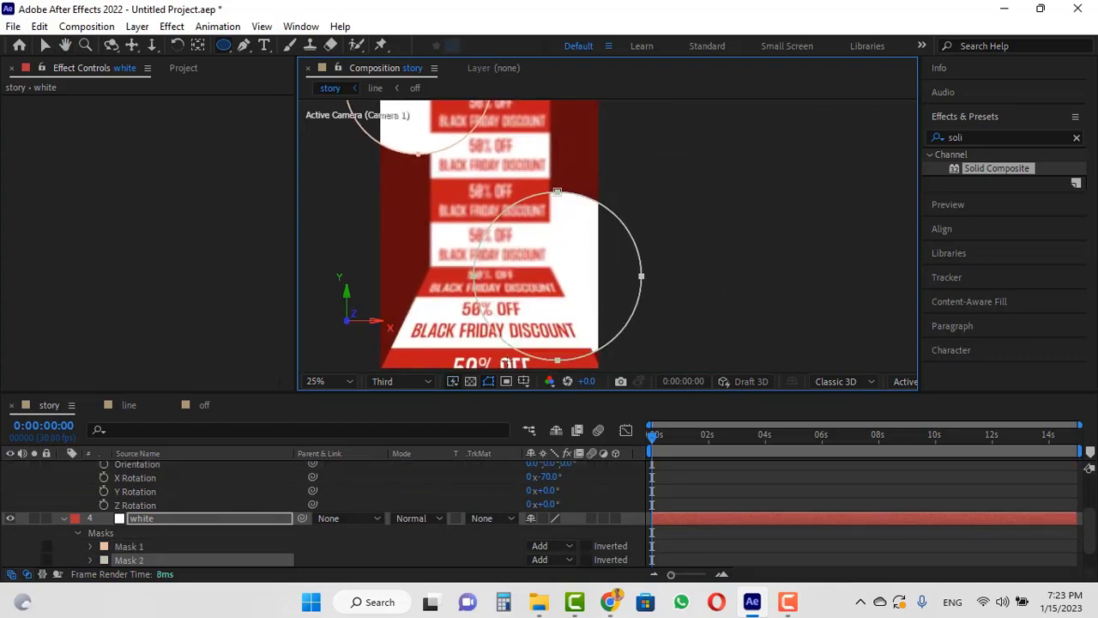
Feather the white solid's upper-left mask by 379 pixels and its lower-right mask by 404 pixels.
key(f)
click(157, 513)
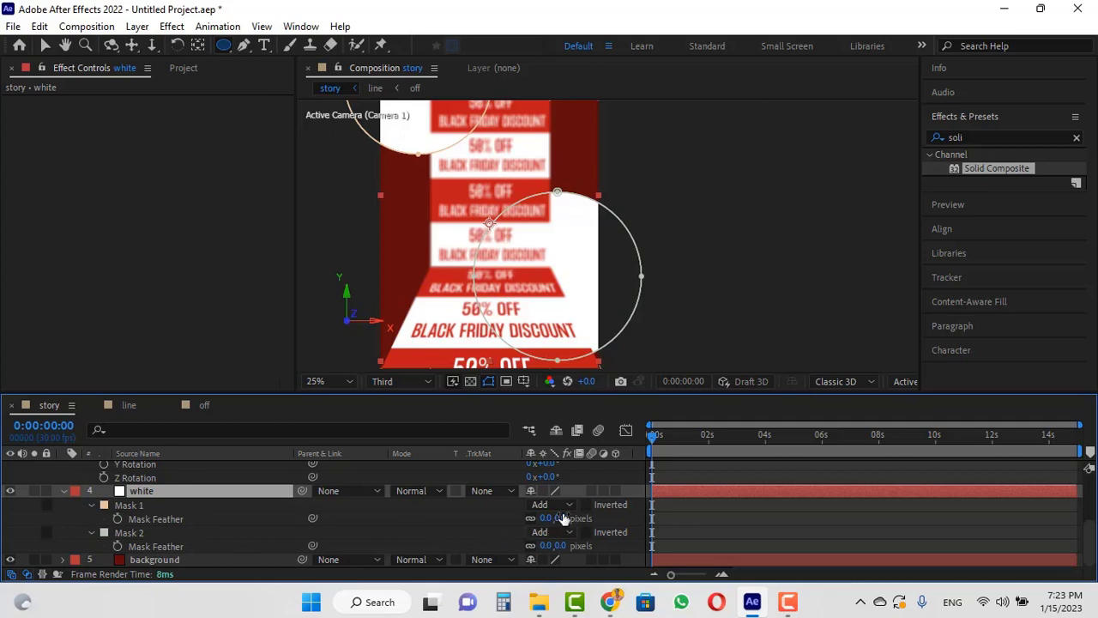
drag(562, 518, 652, 518)
drag(661, 161, 661, 232)
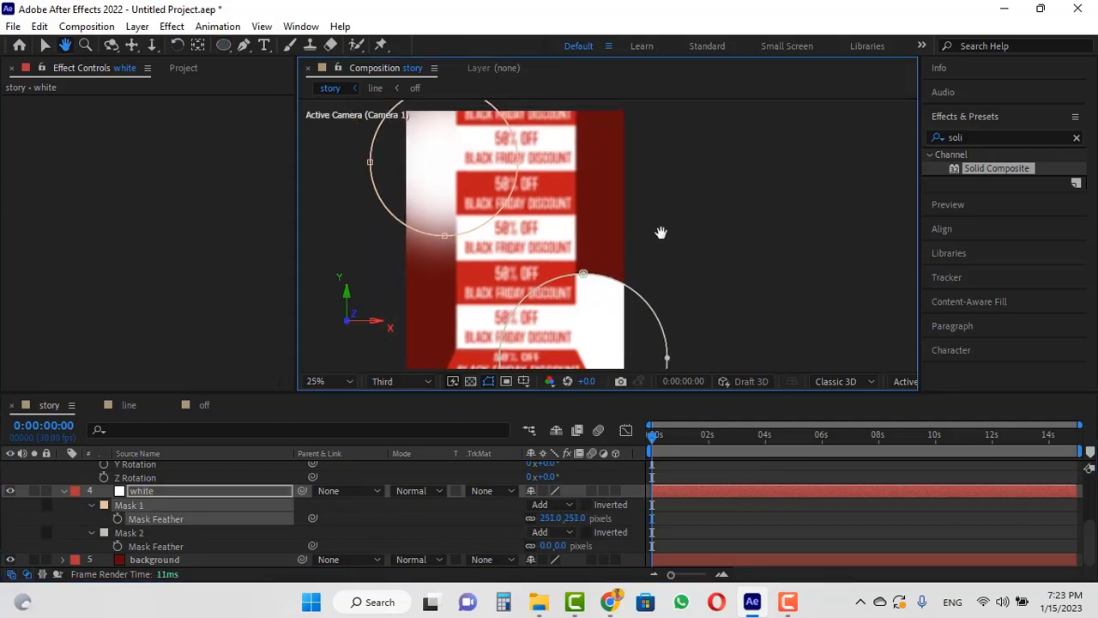
key(q)
drag(568, 518, 680, 517)
drag(716, 274, 679, 184)
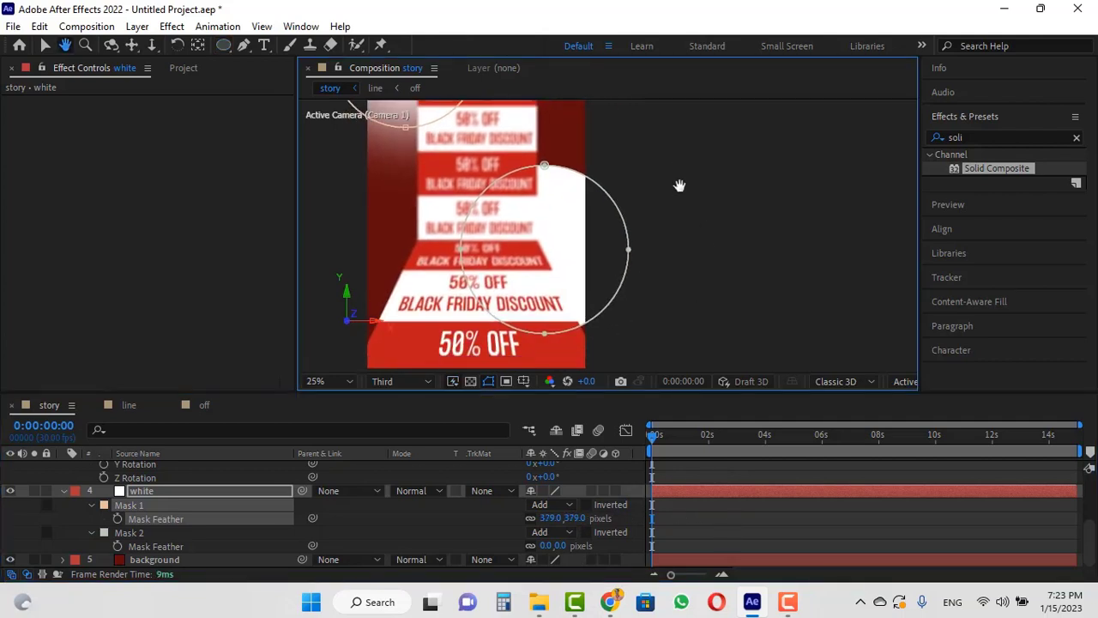
drag(594, 546, 772, 532)
key(space)
drag(683, 211, 692, 289)
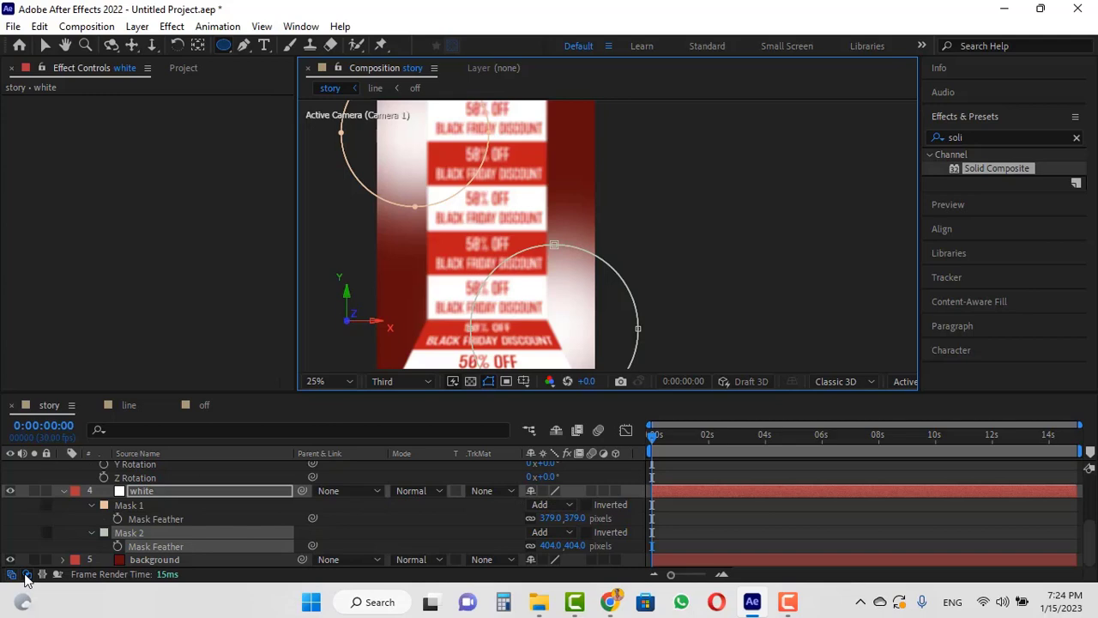
Set the white solid's blending mode to Overlay and review the lighting across the whole frame.
click(412, 490)
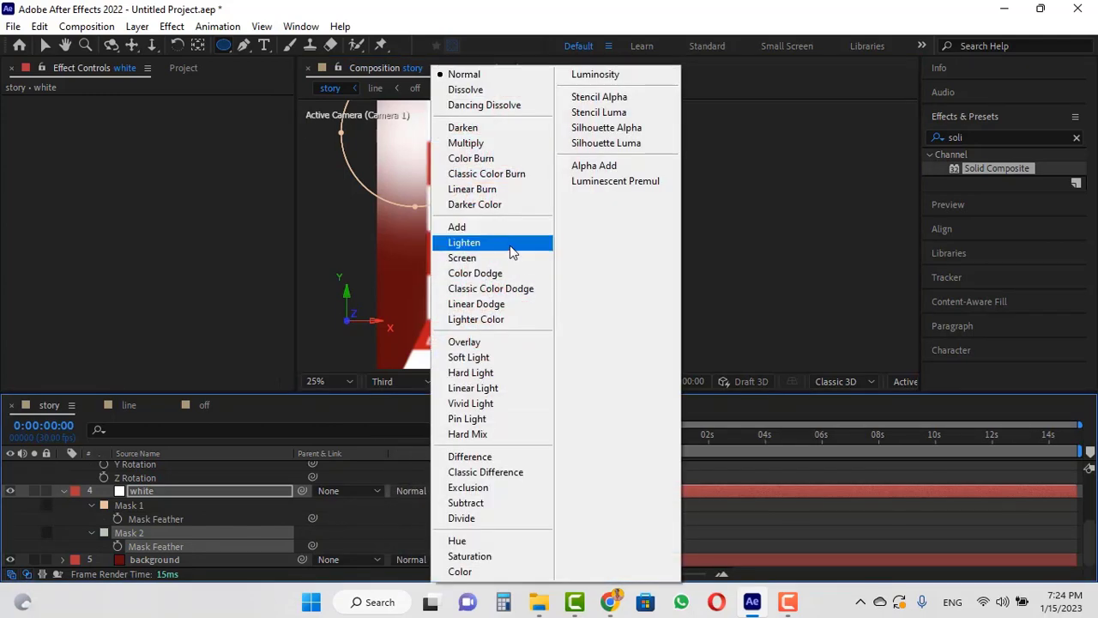
click(489, 343)
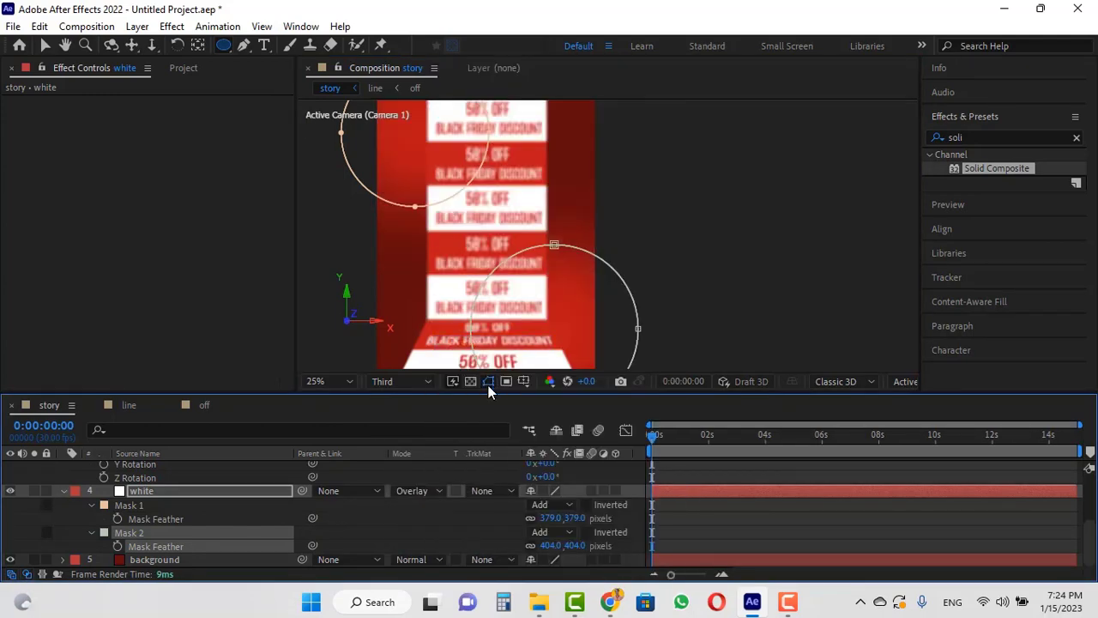
drag(701, 285, 534, 271)
click(50, 48)
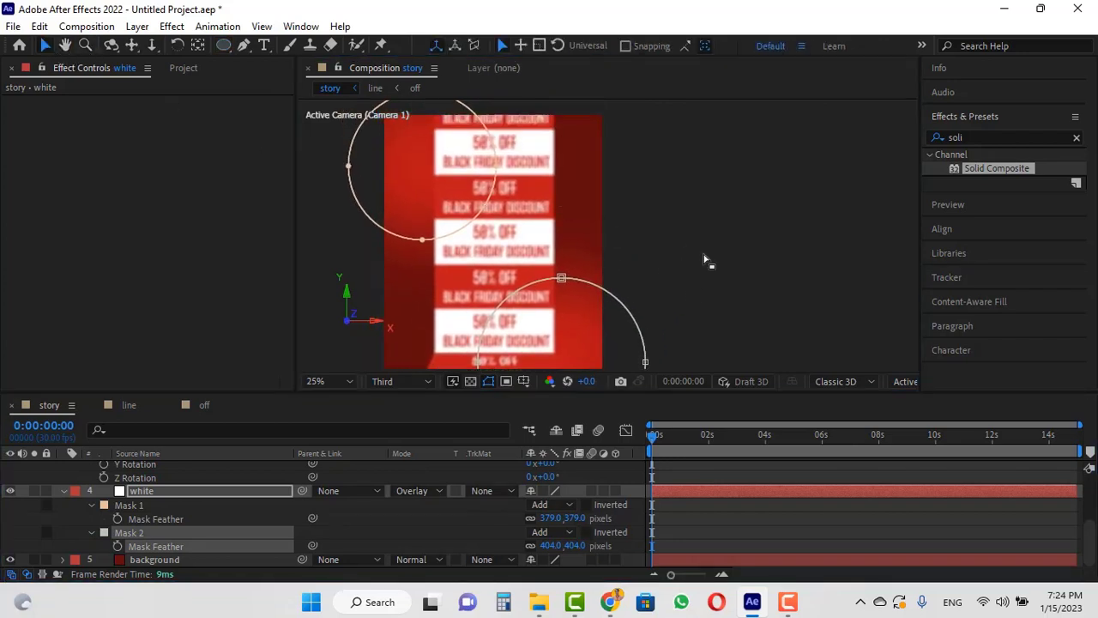
click(693, 268)
scroll(680, 286, down, 1)
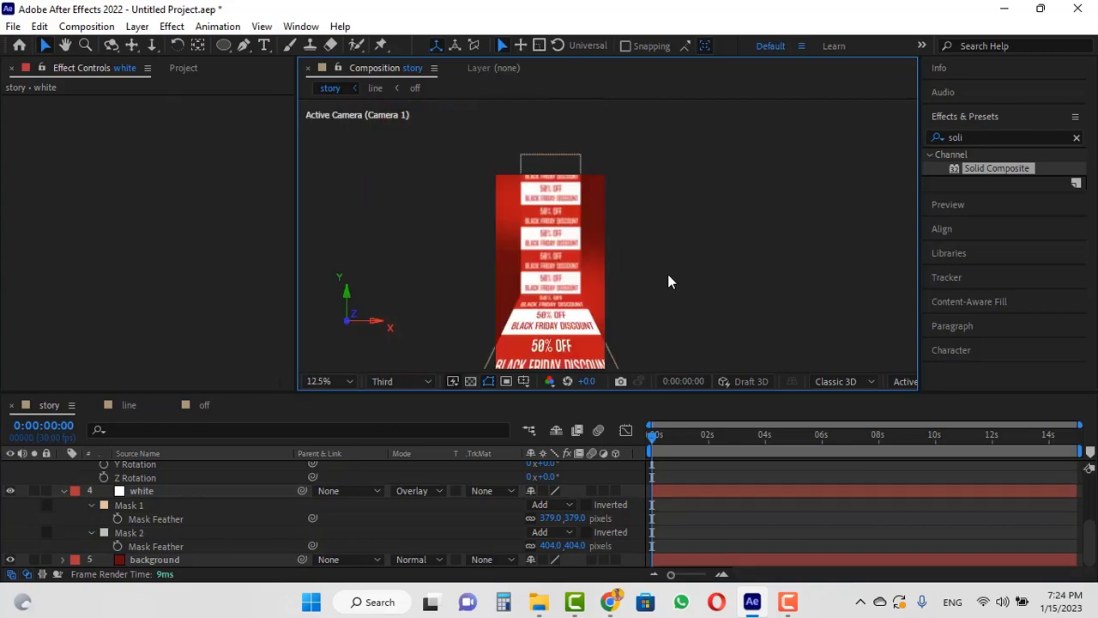
mouse_move(667, 435)
mouse_down()
mouse_move(917, 426)
mouse_move(659, 429)
mouse_up()
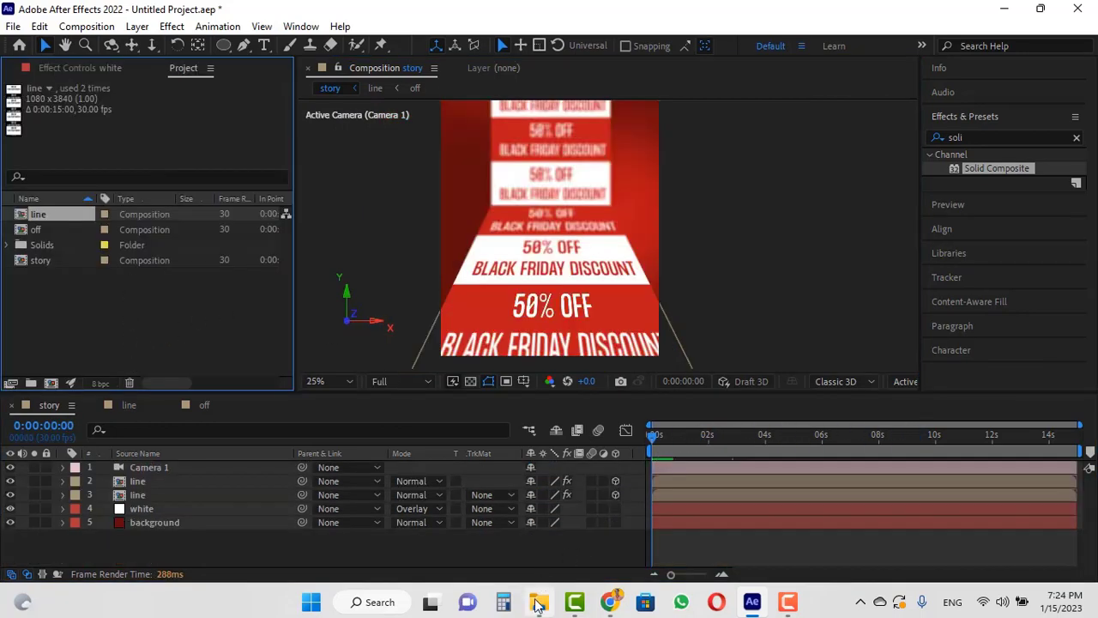
Import Particles.mp4 from the project files folder and place it between Camera 1 and the line layers.
mouse_move(538, 601)
click(524, 526)
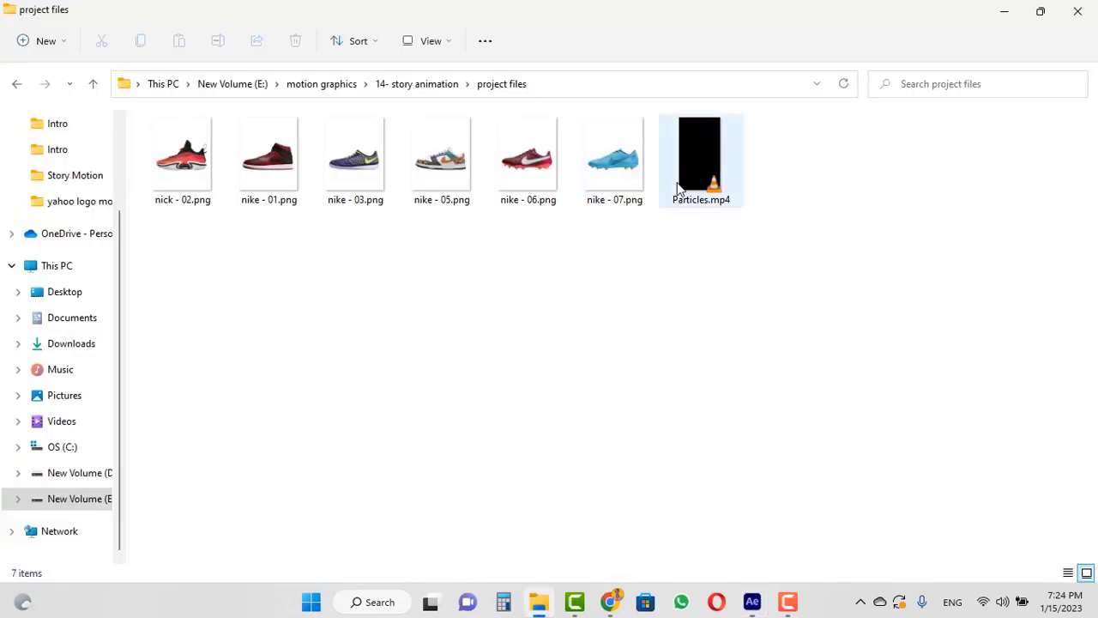
drag(686, 180, 97, 293)
key(alt+Tab)
drag(60, 246, 134, 485)
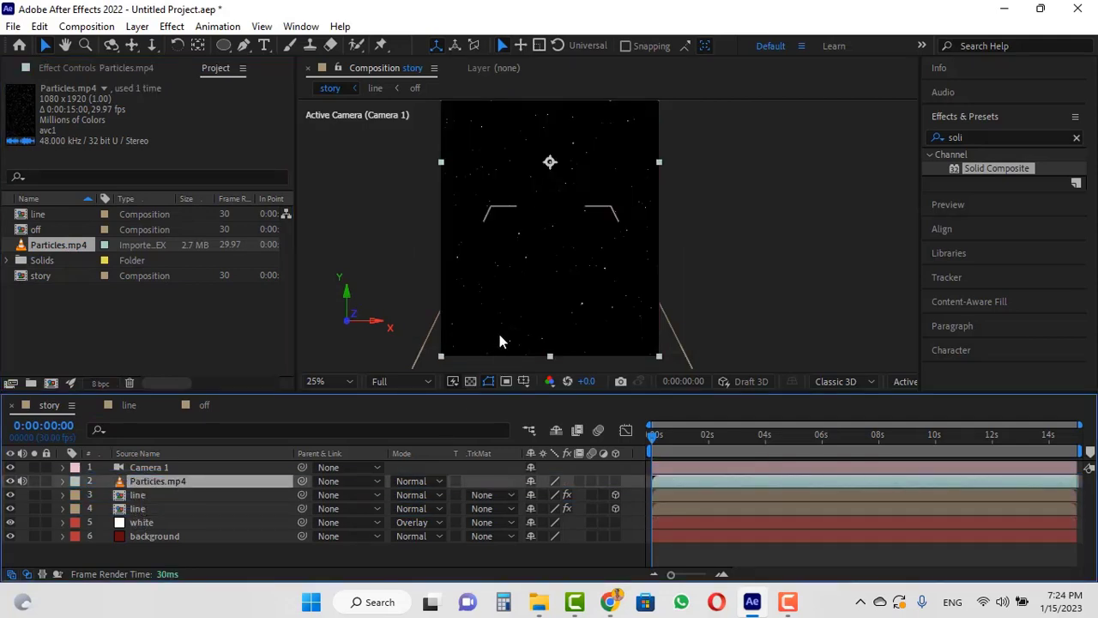
Set the Particles.mp4 layer's blending mode to Screen and inspect the particles over the banners.
key(comma)
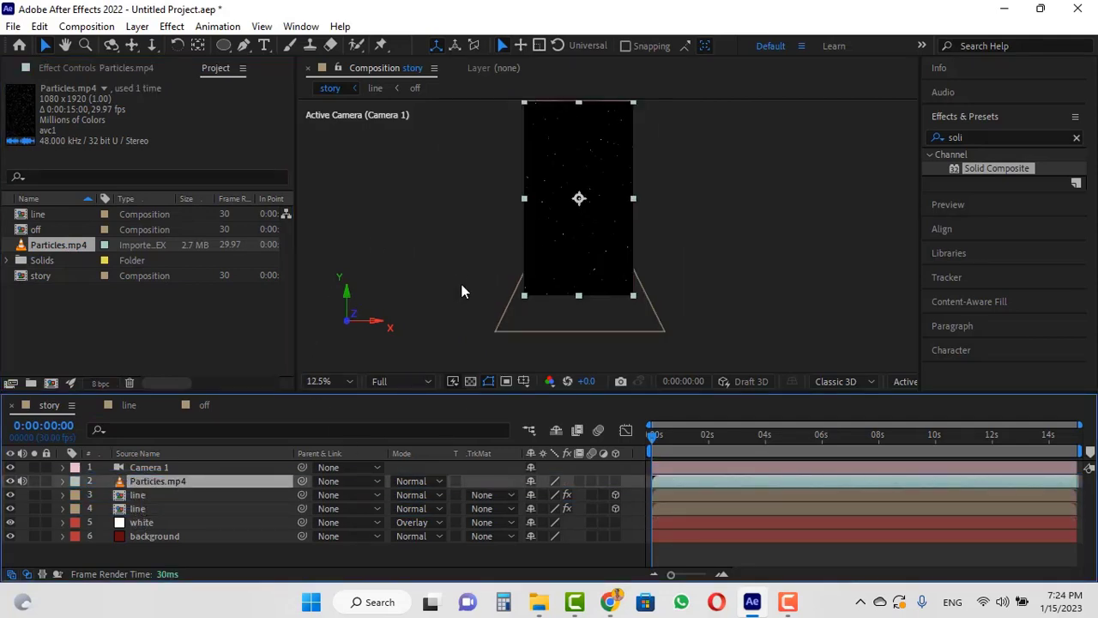
click(413, 486)
click(497, 258)
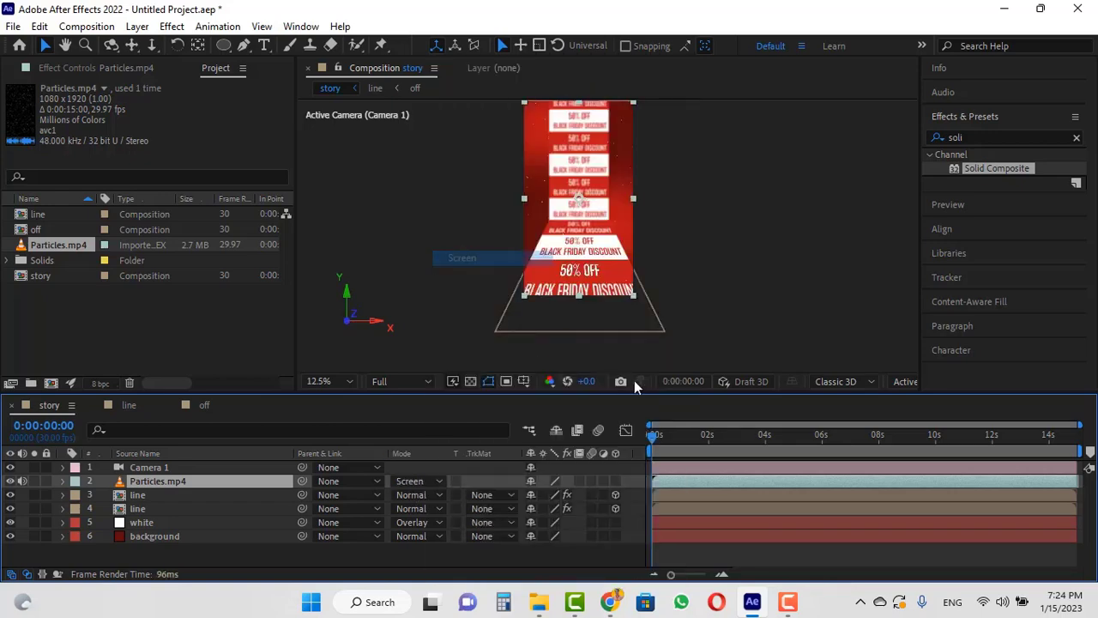
drag(675, 447, 514, 447)
key(period)
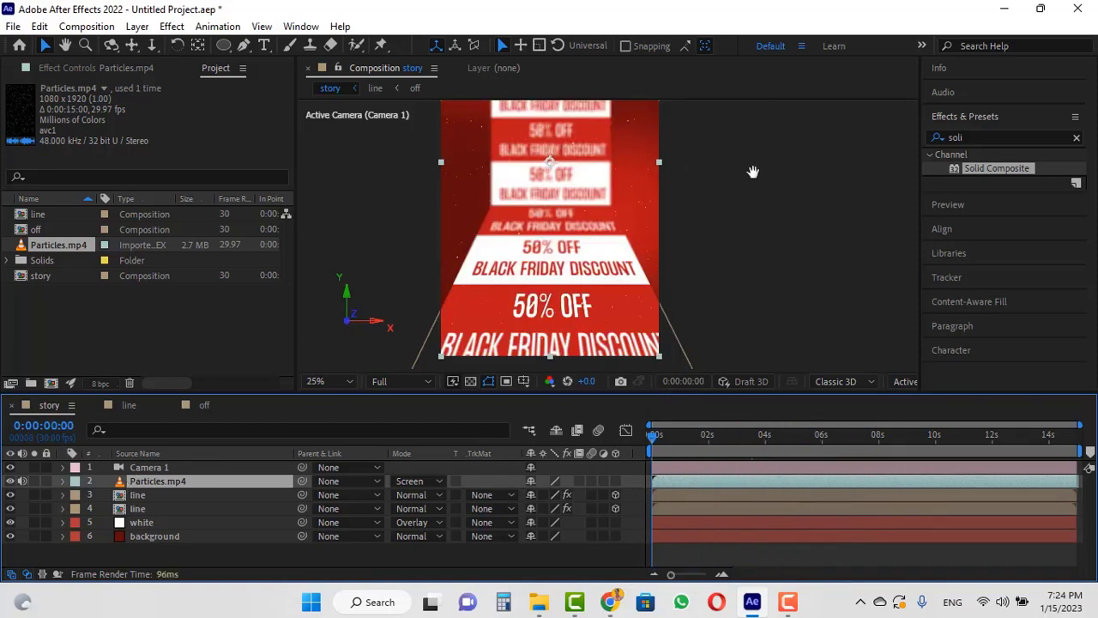
drag(752, 172, 763, 201)
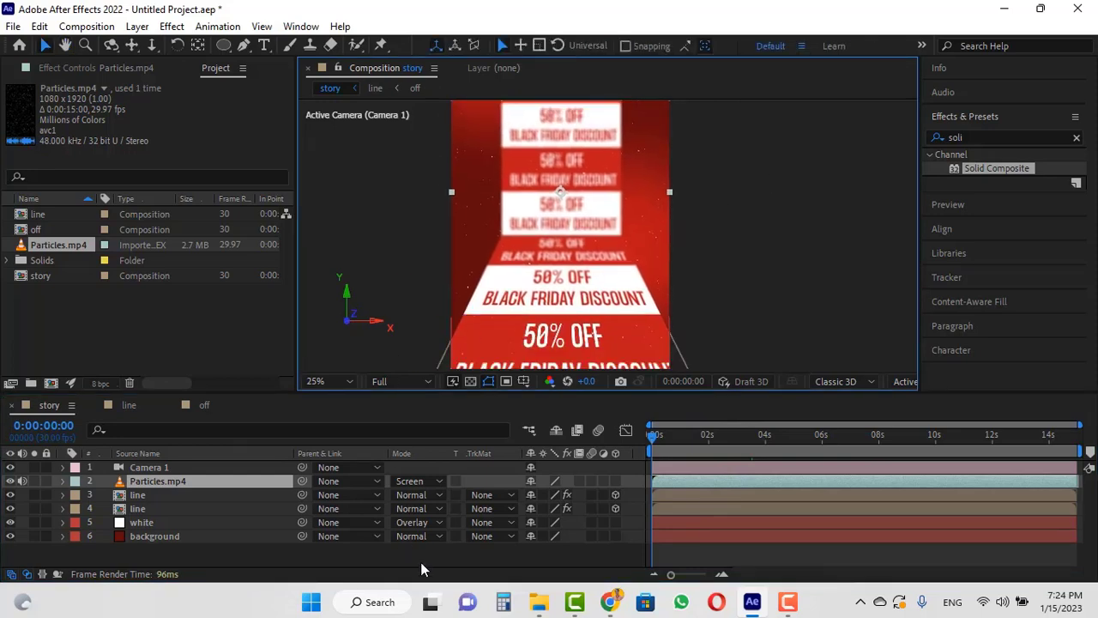
Import nike - 07.png from the project files folder and place it above all layers in the story composition.
click(539, 601)
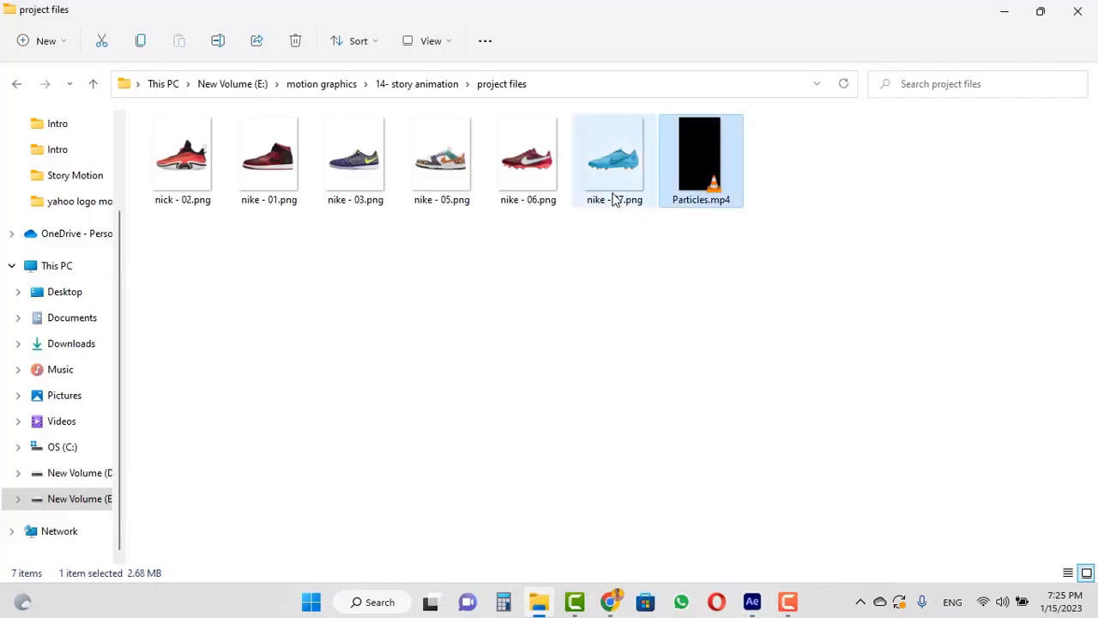
drag(614, 197, 131, 312)
key(alt+Tab)
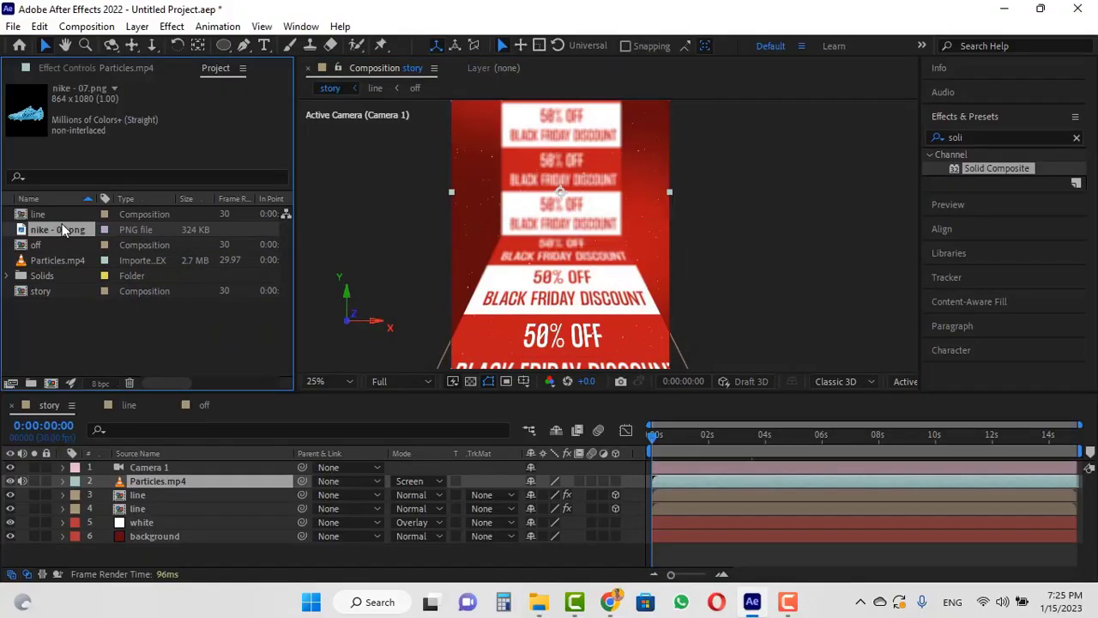
drag(64, 230, 94, 467)
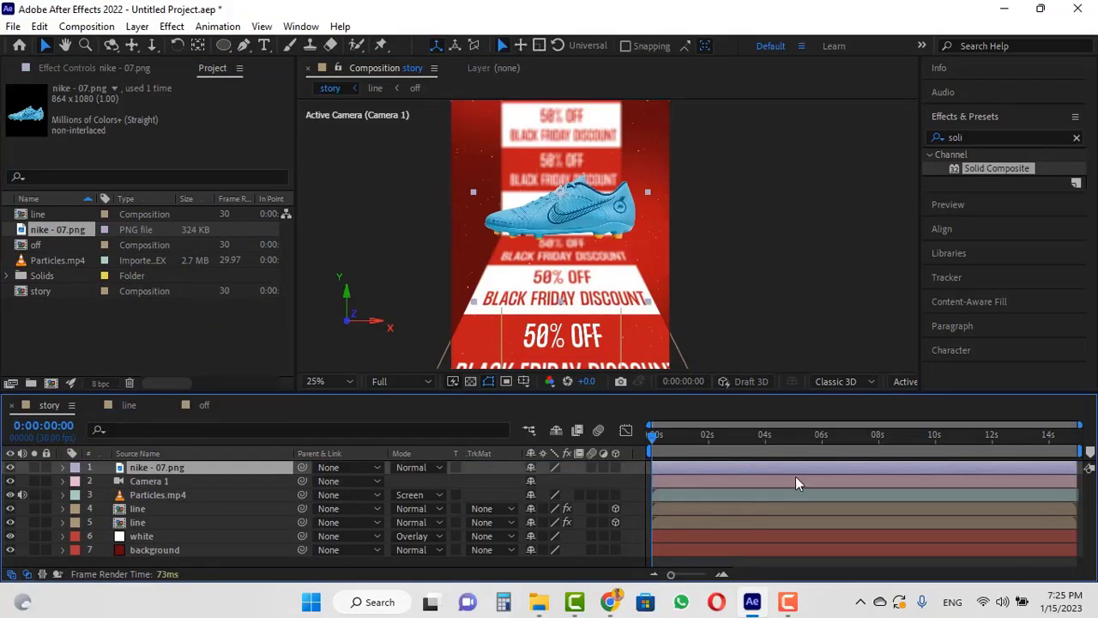
Set starting Position and Rotation keyframes on the nike - 07.png layer at 0:00:00:00.
drag(671, 574, 692, 582)
key(p)
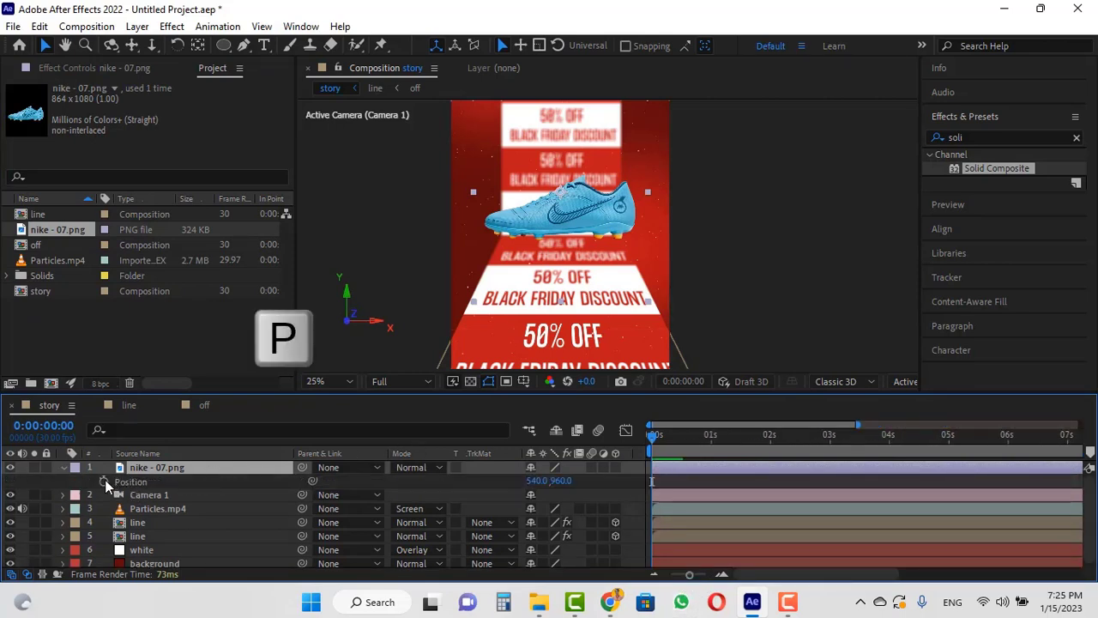
click(104, 482)
key(shift+r)
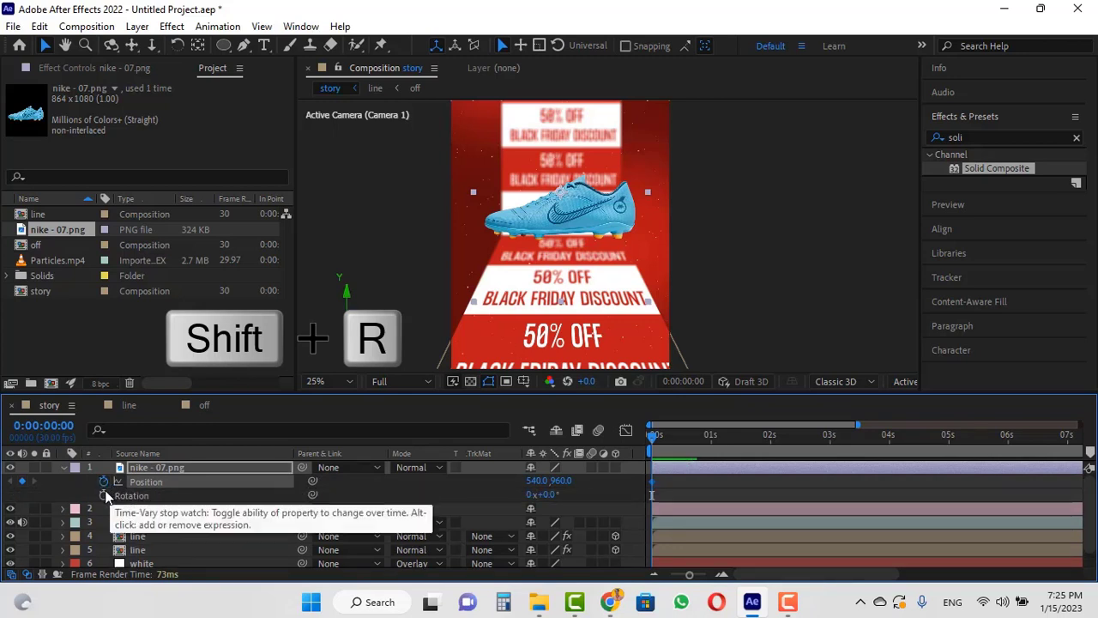
click(104, 495)
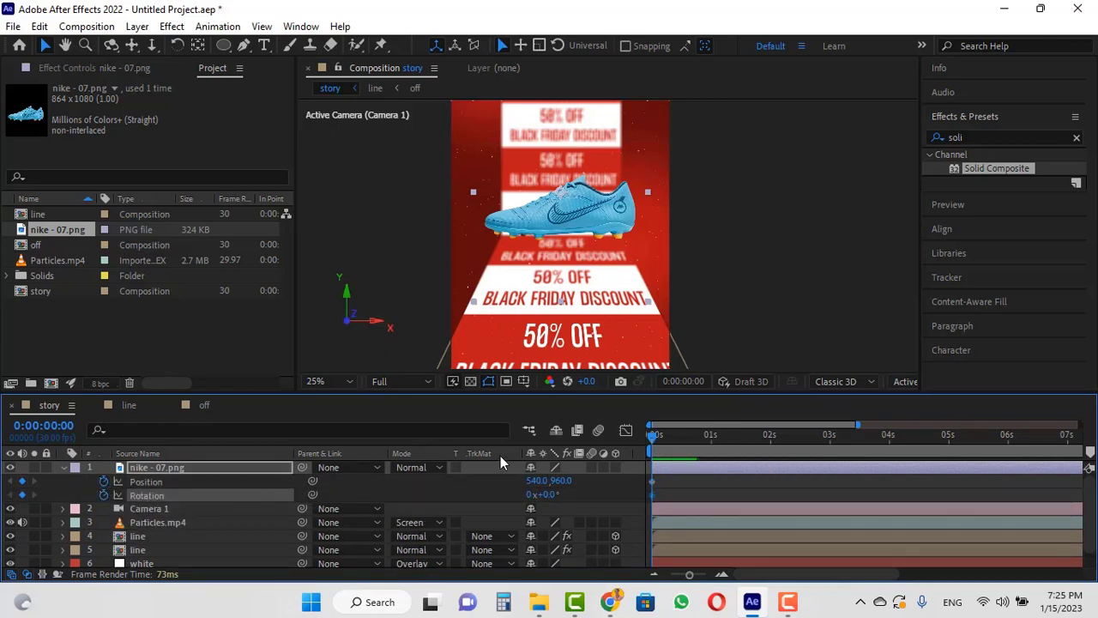
Rotate the nike - 07.png layer to -39° at 0:00:00:00 and add Position and Rotation keyframes with the current values at 0:00:01:00.
drag(553, 502, 521, 497)
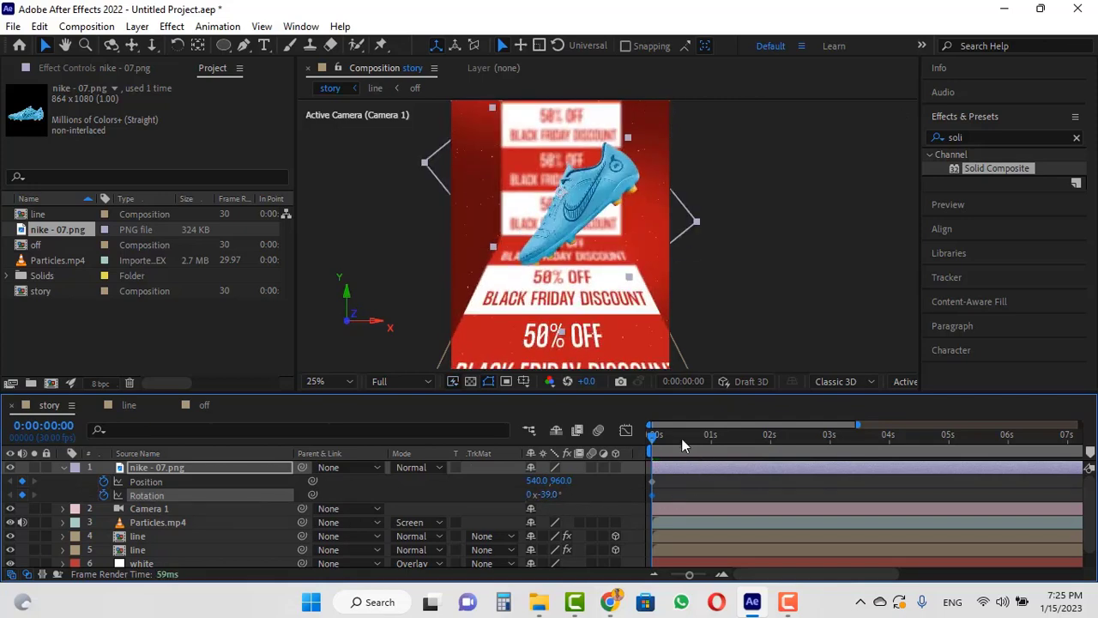
drag(681, 443, 710, 437)
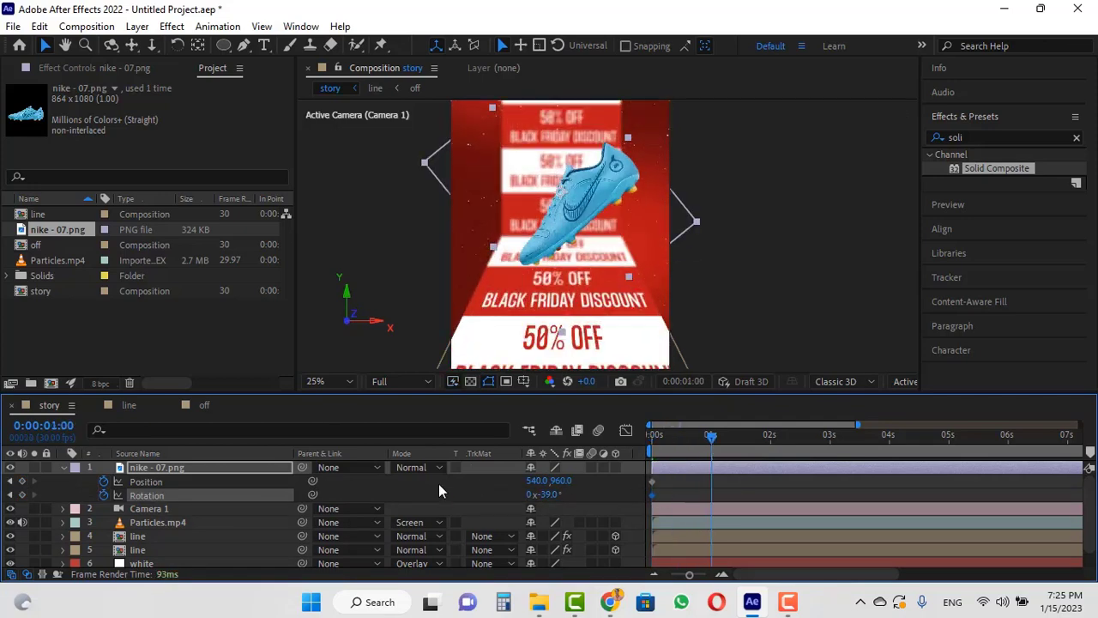
click(22, 482)
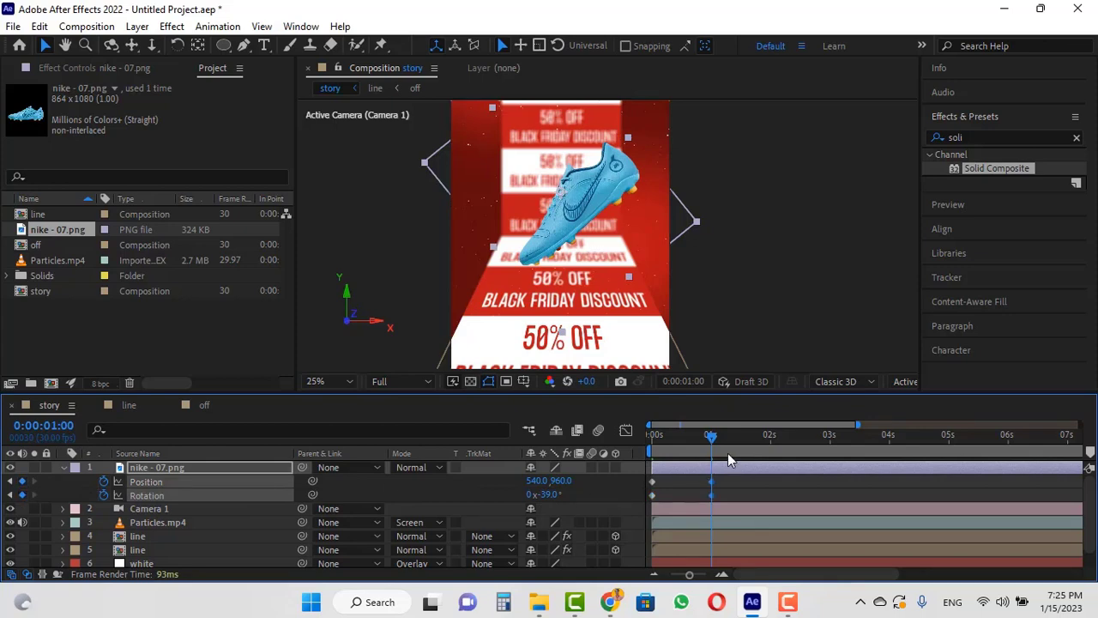
Set the shoe layer's Y position to -417 at 0:00:00:00, above the frame, and preview its drop-in.
key(Home)
drag(558, 481, 587, 485)
scroll(711, 207, down, 2)
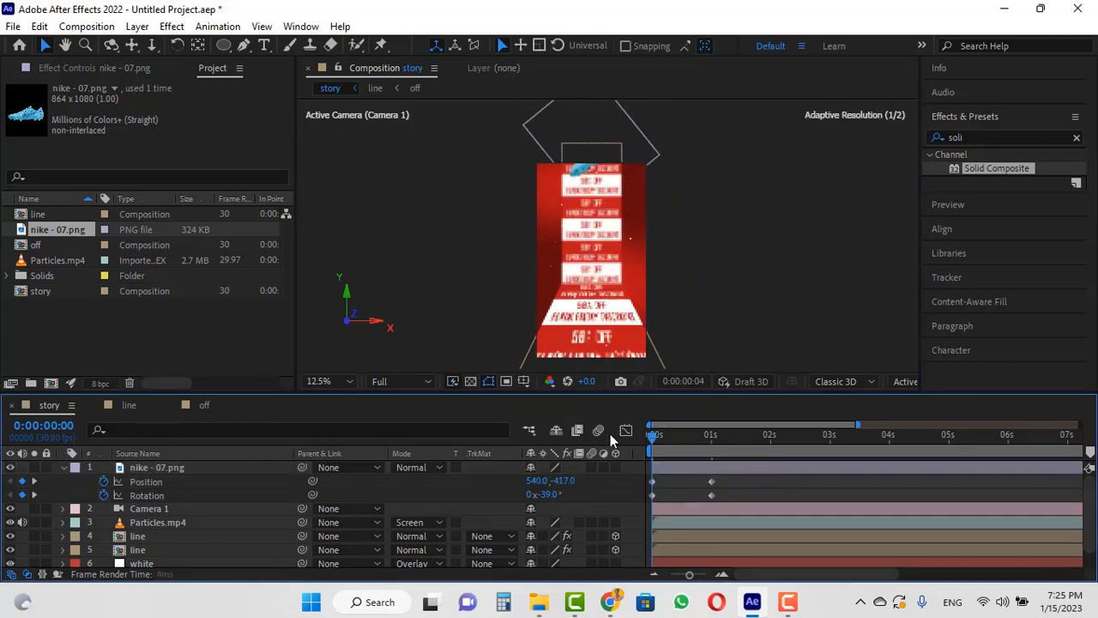
key(space)
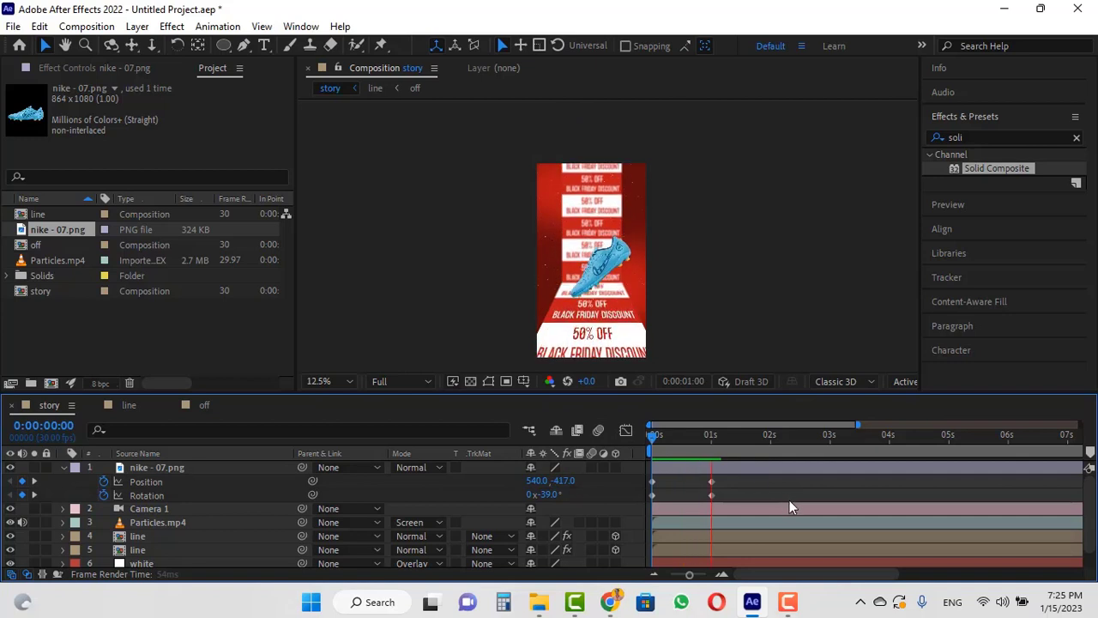
key(space)
Apply Easy Ease to all Position and Rotation keyframes of the nike - 07.png layer.
drag(721, 480, 649, 501)
key(F9)
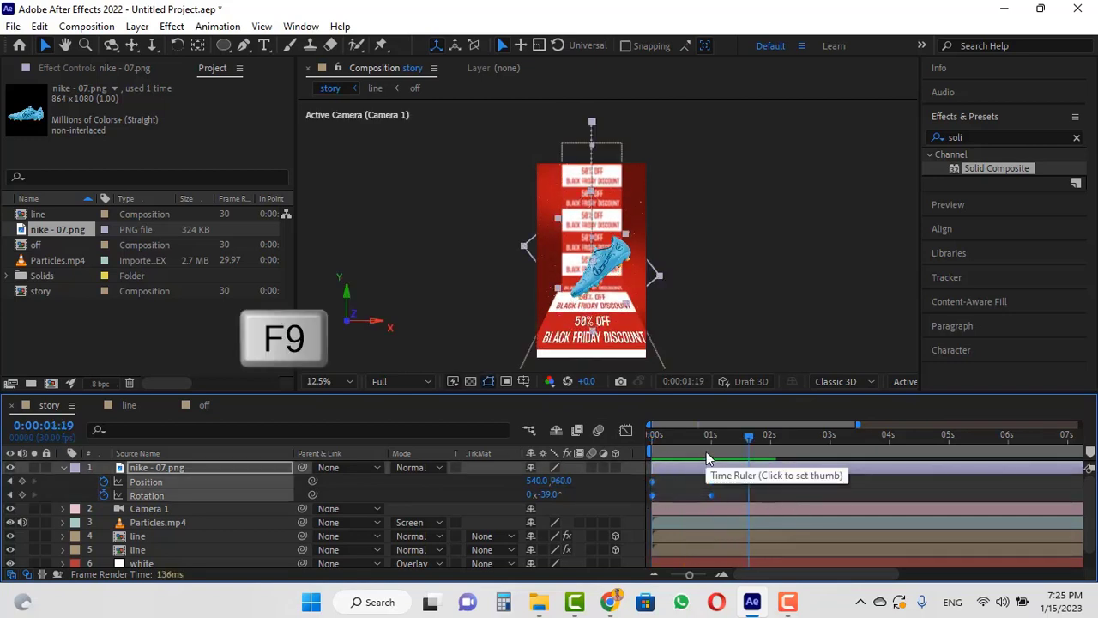
click(716, 485)
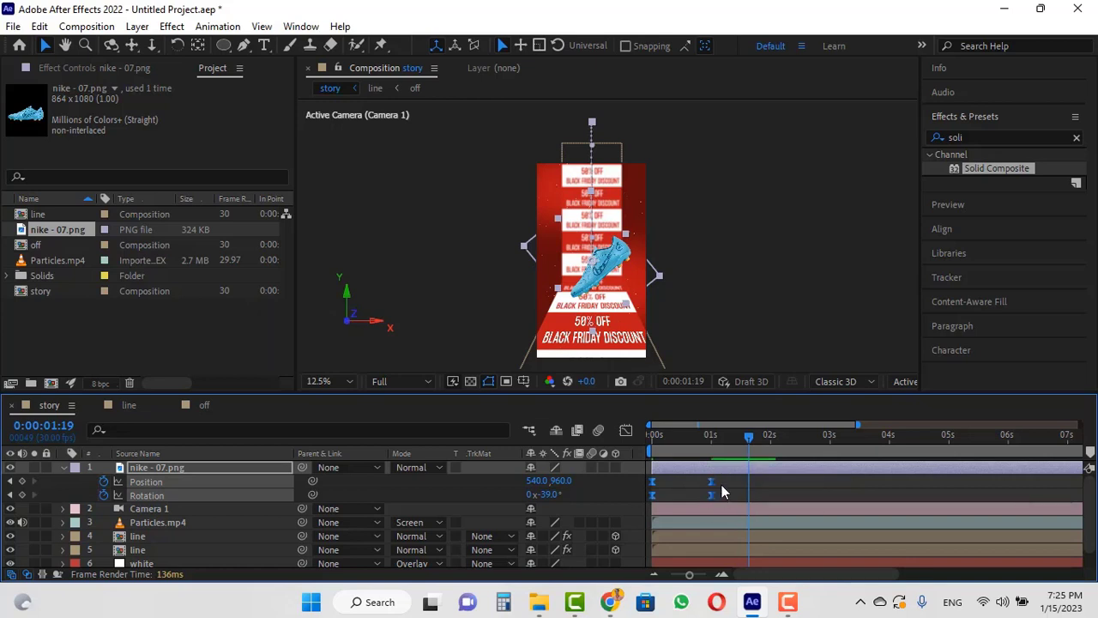
click(719, 489)
Reshape the shoe's Position speed curve so the movement starts fast and slows gradually into the second keyframe, and preview it.
click(712, 481)
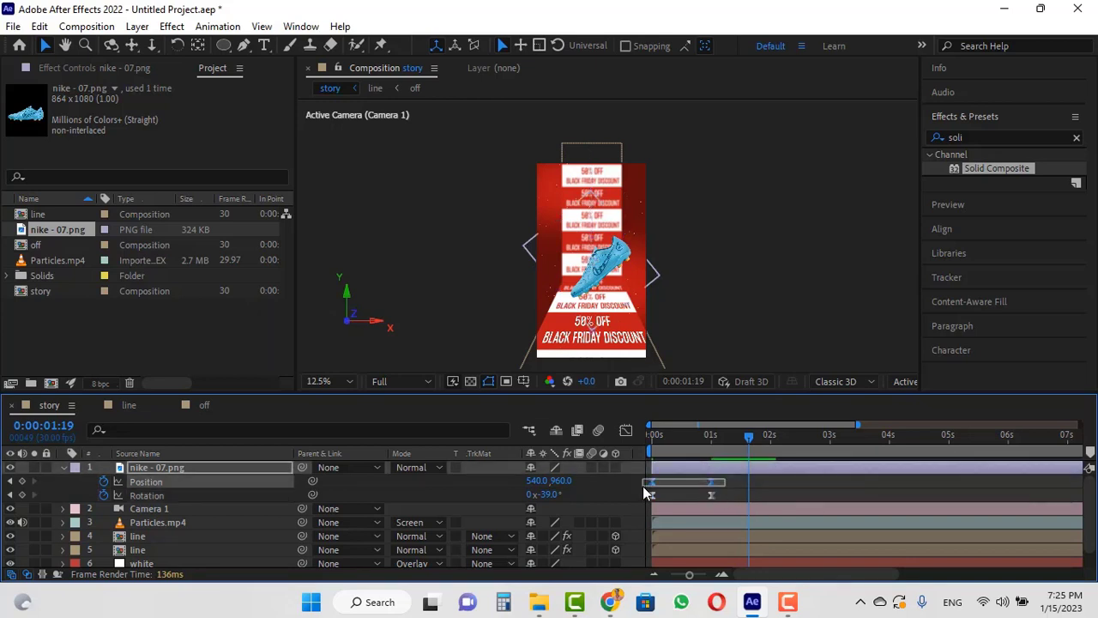
click(625, 431)
click(655, 538)
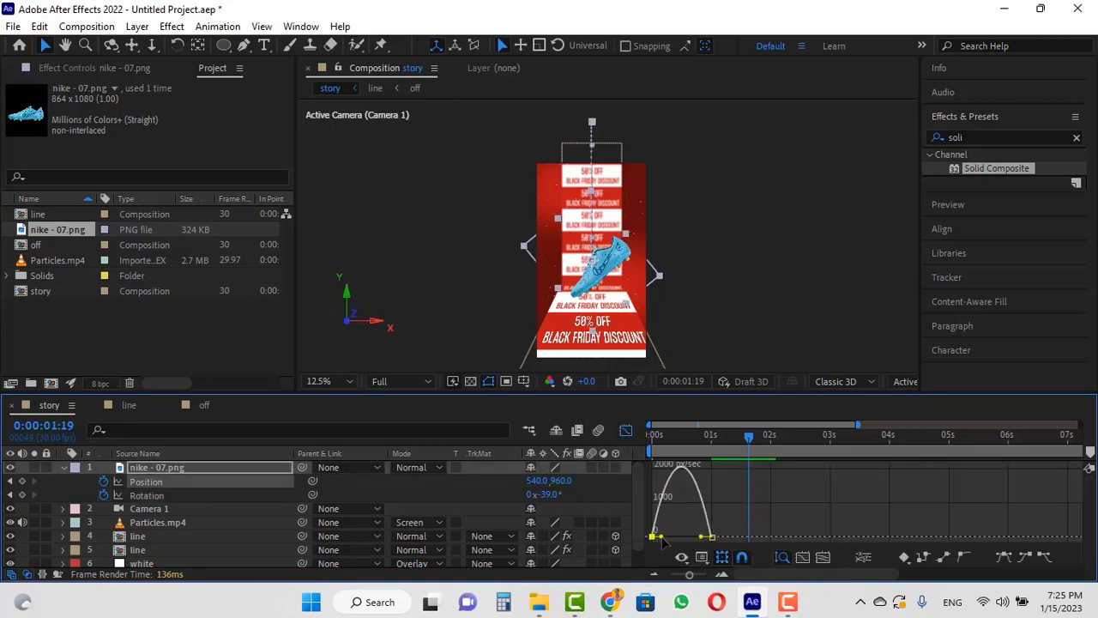
drag(664, 538, 711, 538)
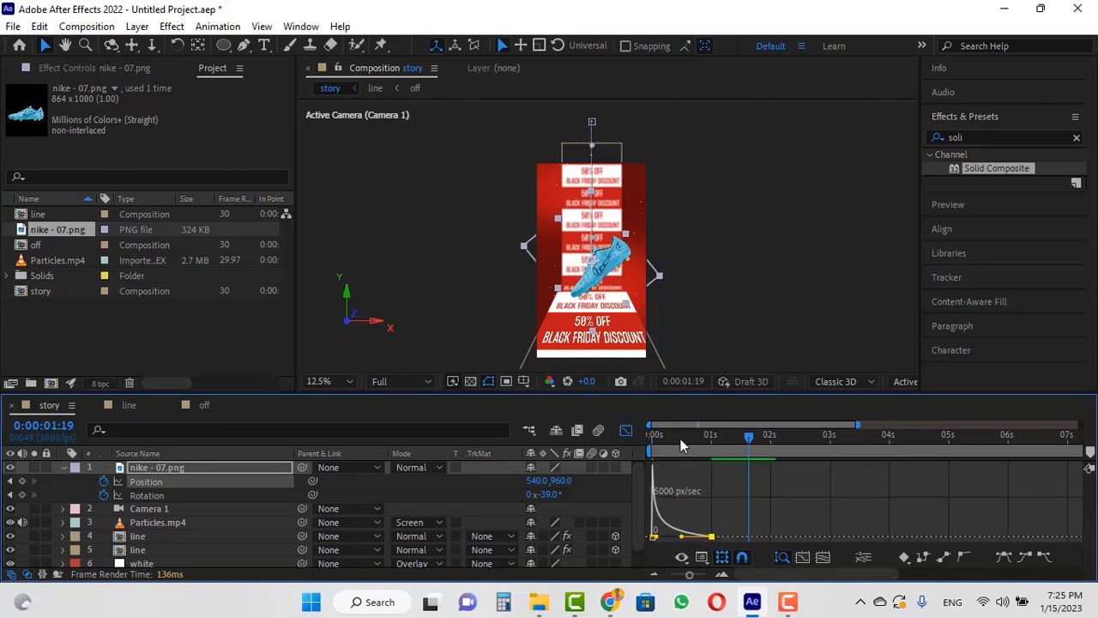
drag(680, 438, 556, 435)
key(space)
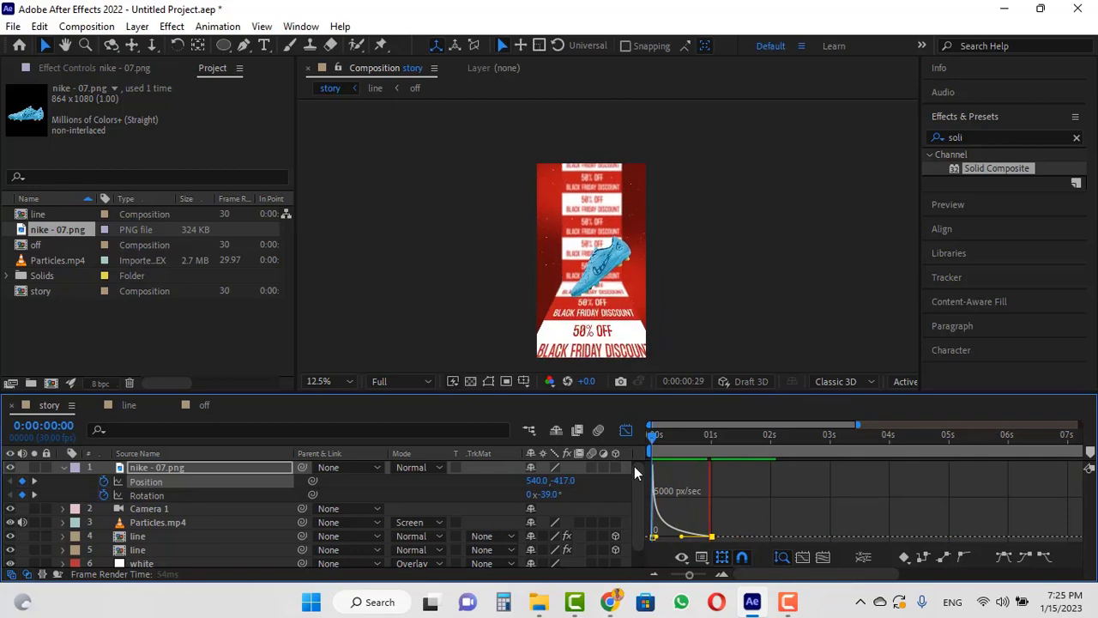
click(626, 429)
Add a Rotation keyframe of 0° to the nike - 07.png layer at 0:00:03:27 and preview the turning shoe.
drag(711, 435, 885, 457)
click(769, 489)
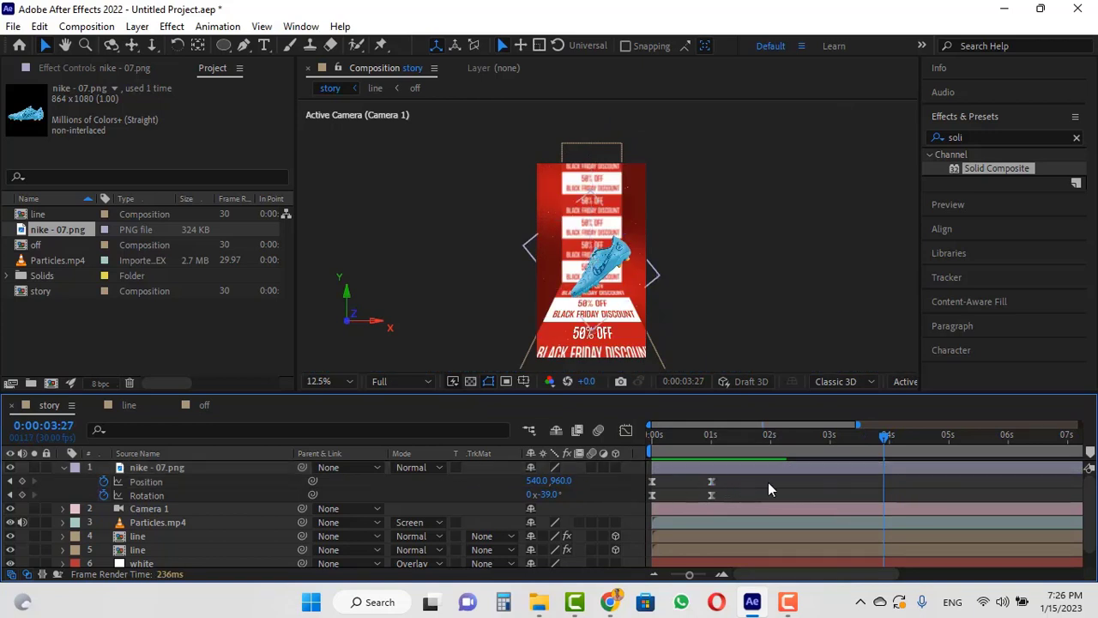
click(551, 495)
text(-8)
key(Return)
drag(870, 435, 824, 444)
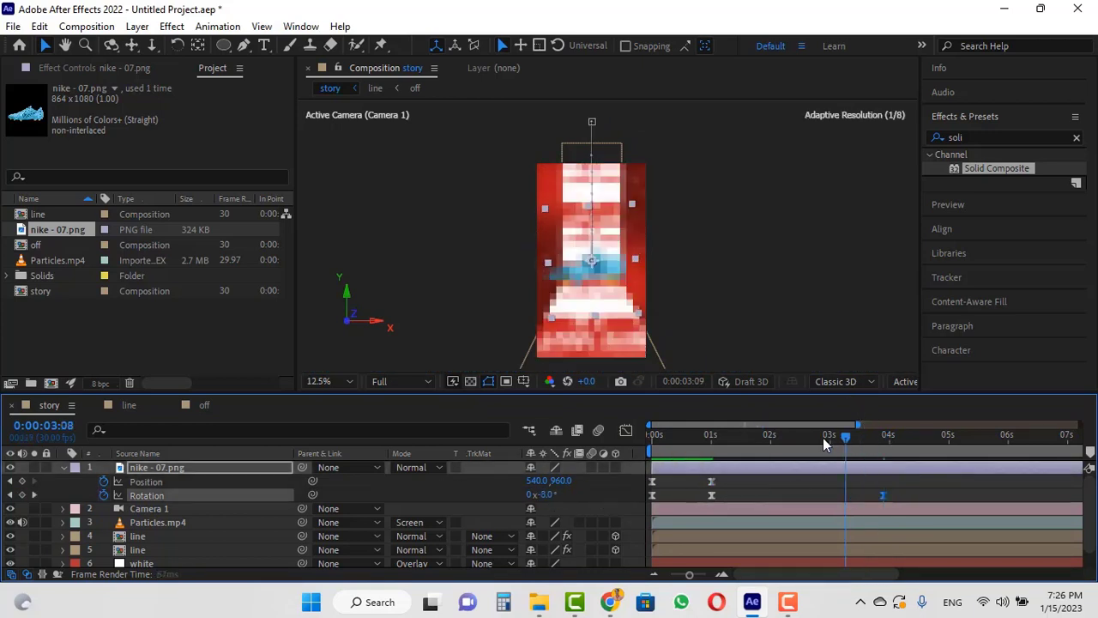
key(space)
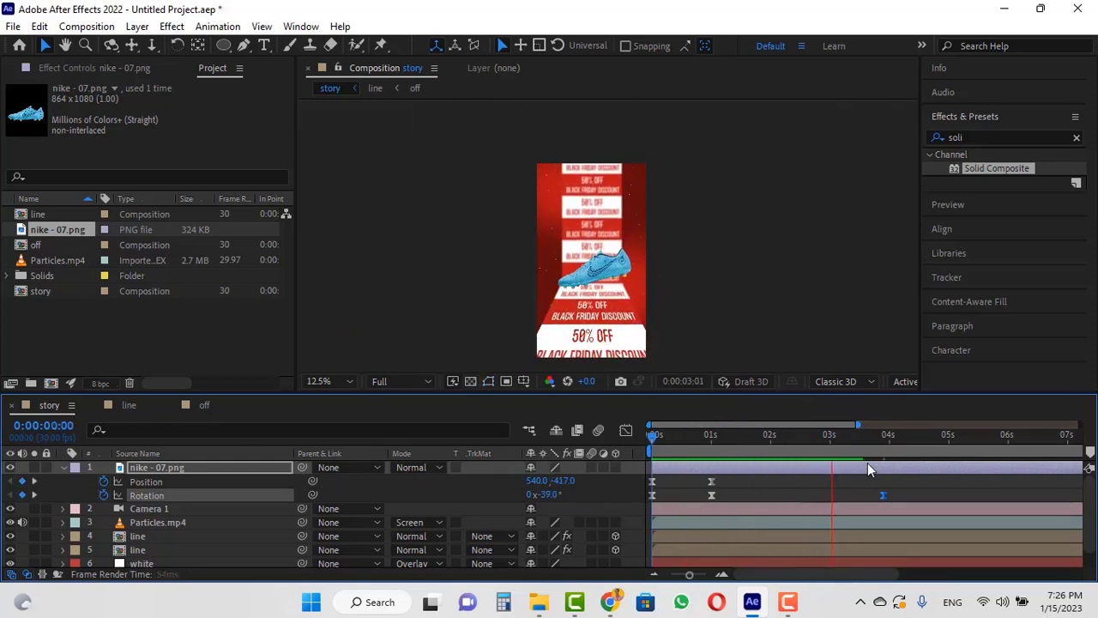
key(space)
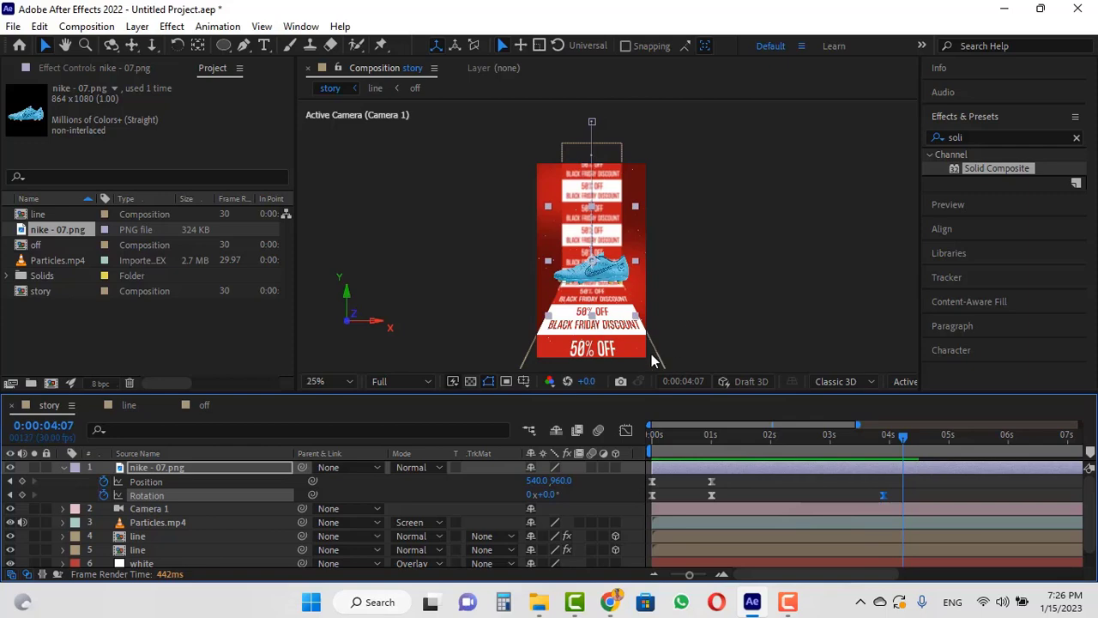
Add the text "buy these shoes now" at 0:00:00:00 in the story composition and centre it horizontally over the lower banners.
drag(651, 353, 691, 195)
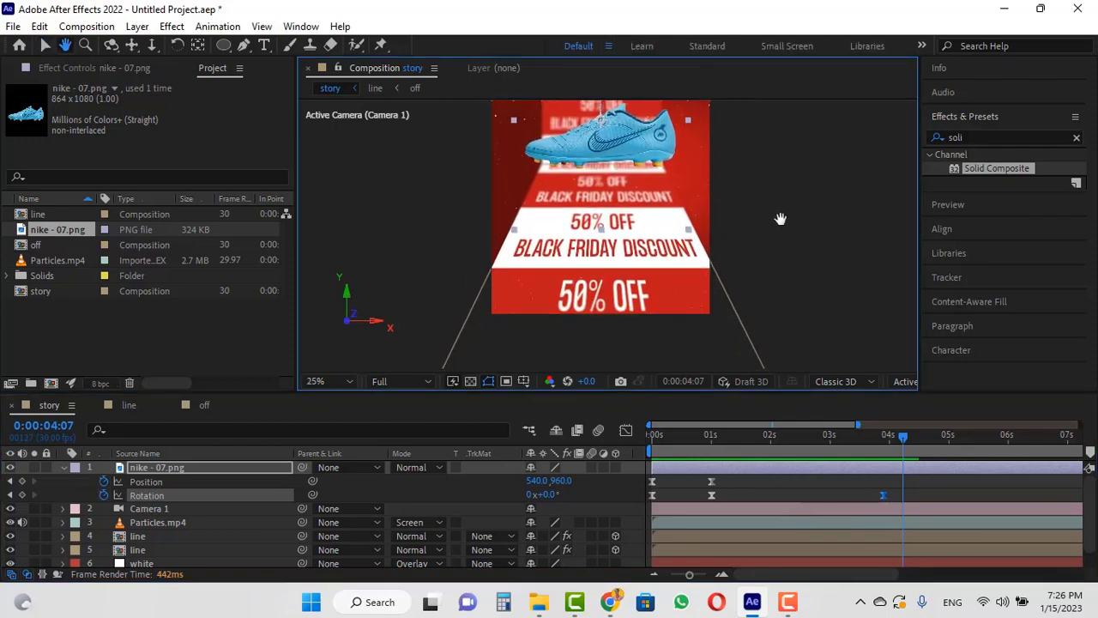
drag(780, 219, 764, 267)
drag(858, 439, 636, 440)
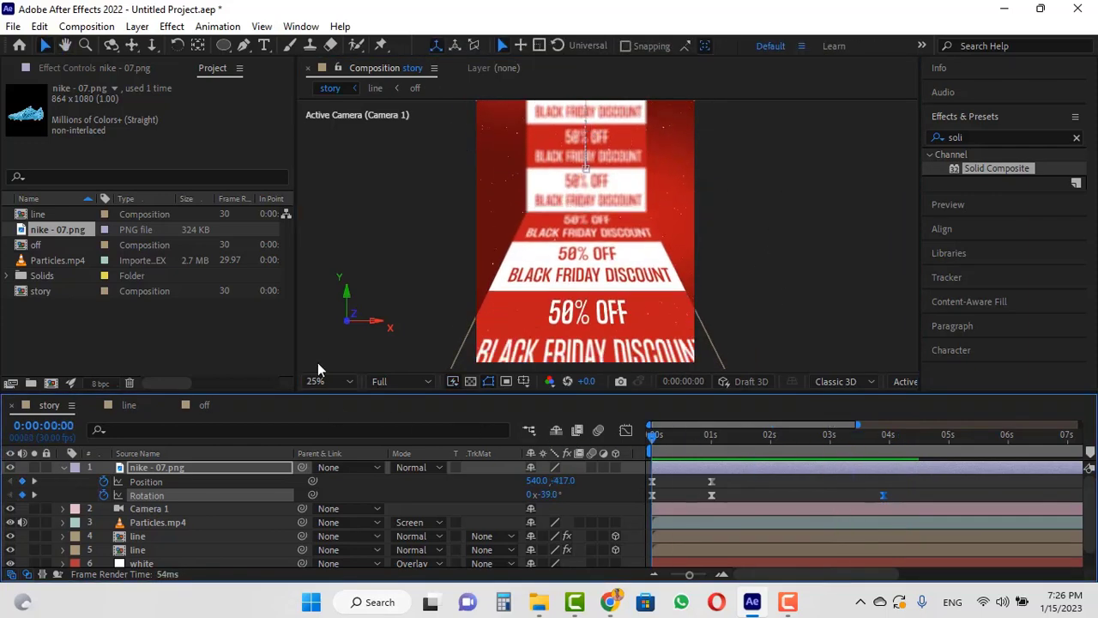
click(266, 46)
key(F2)
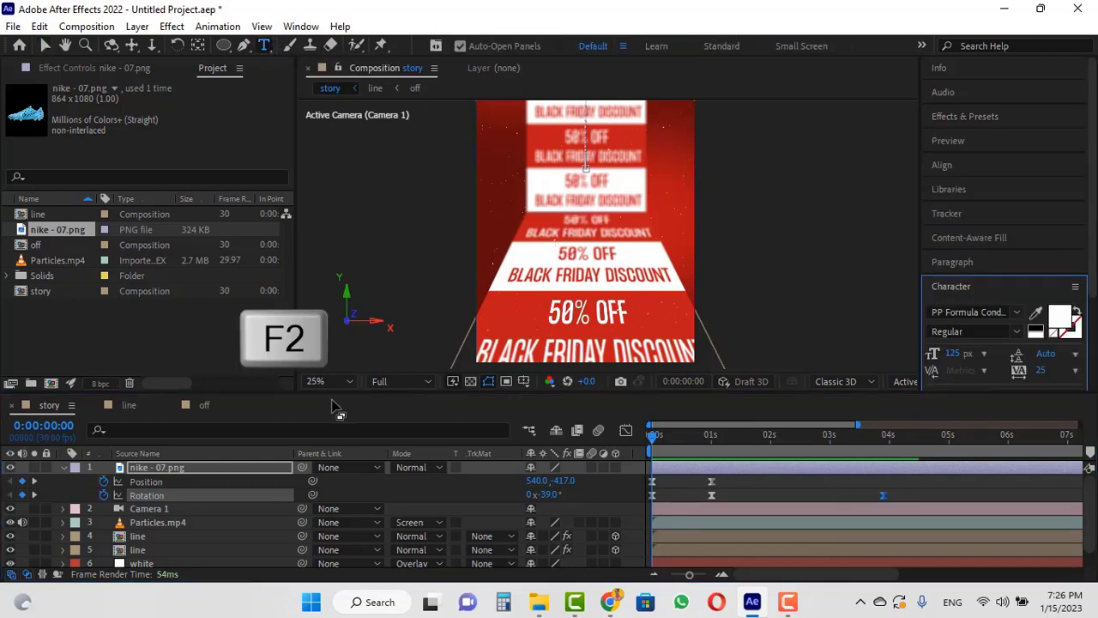
click(513, 288)
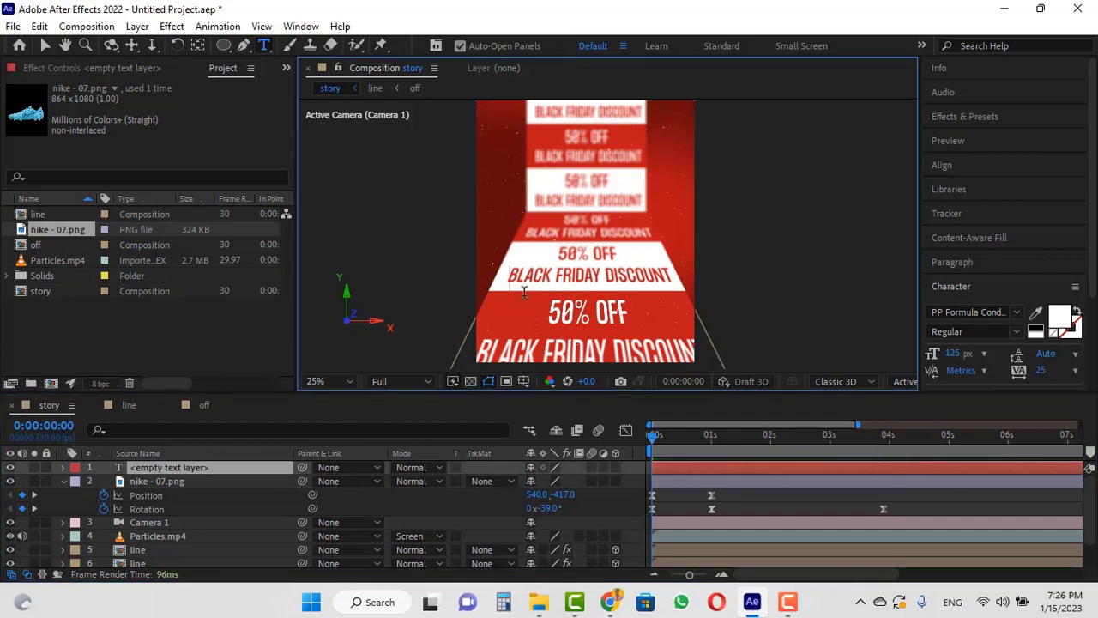
text(bu)
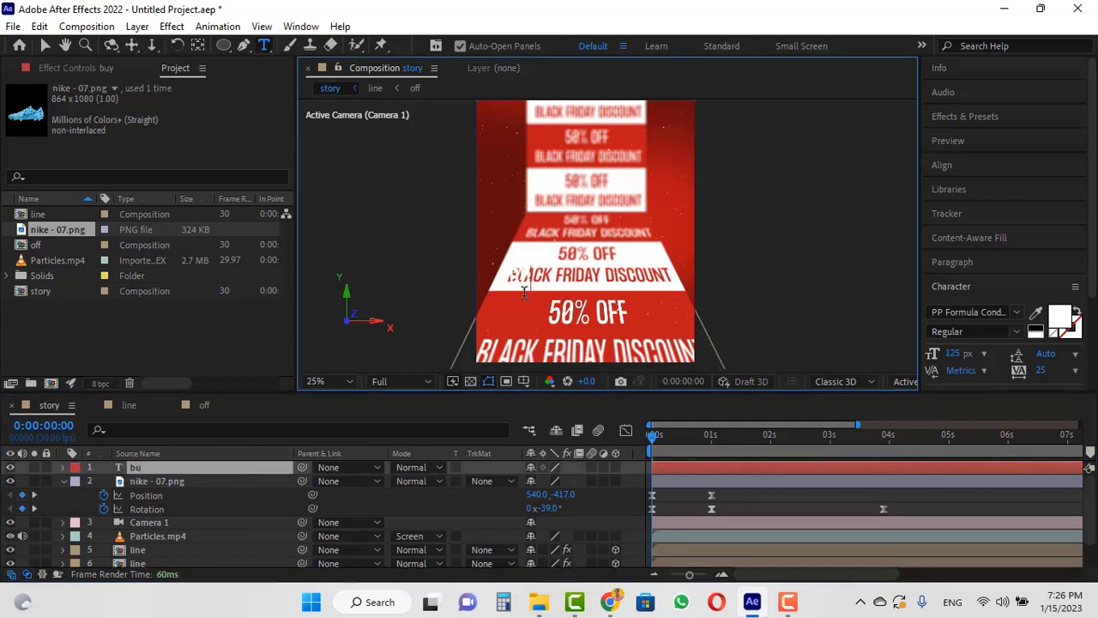
text(y these)
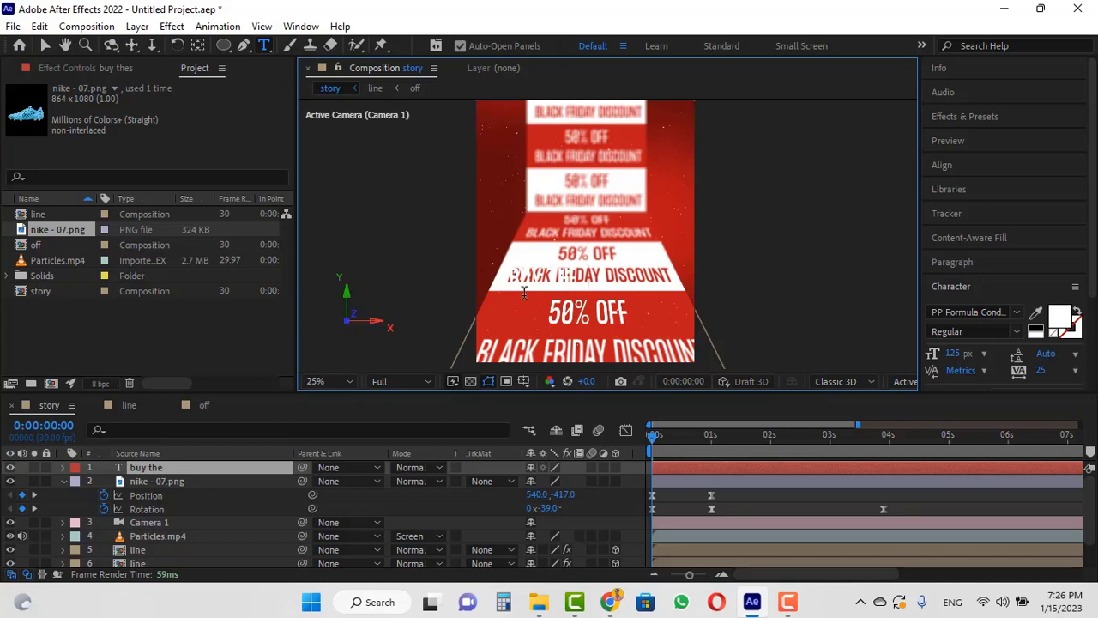
text( sh)
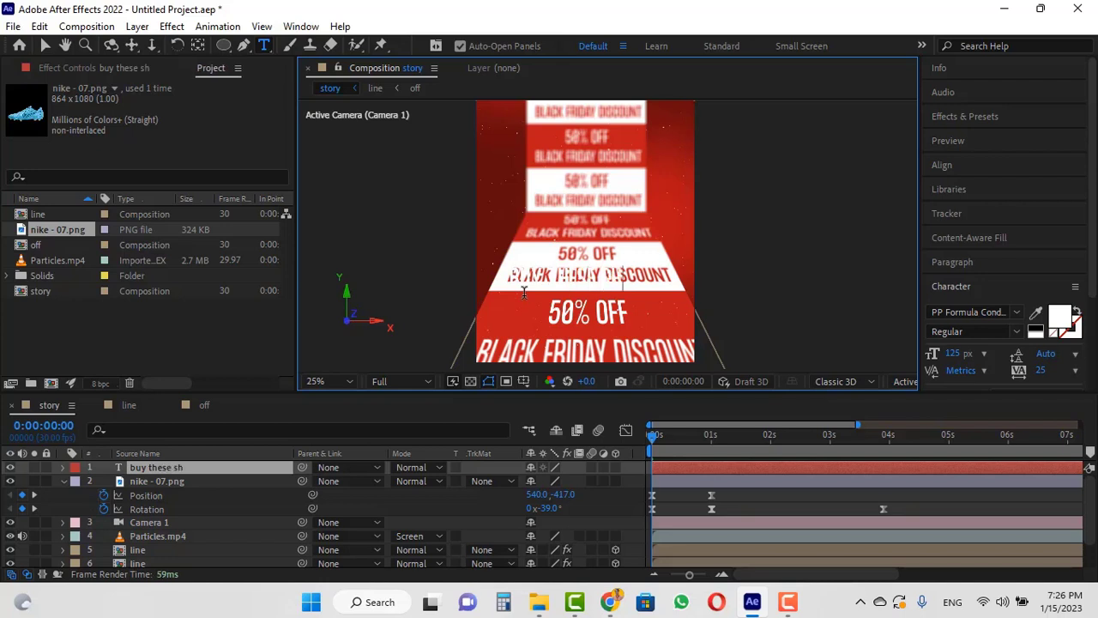
text(oes now)
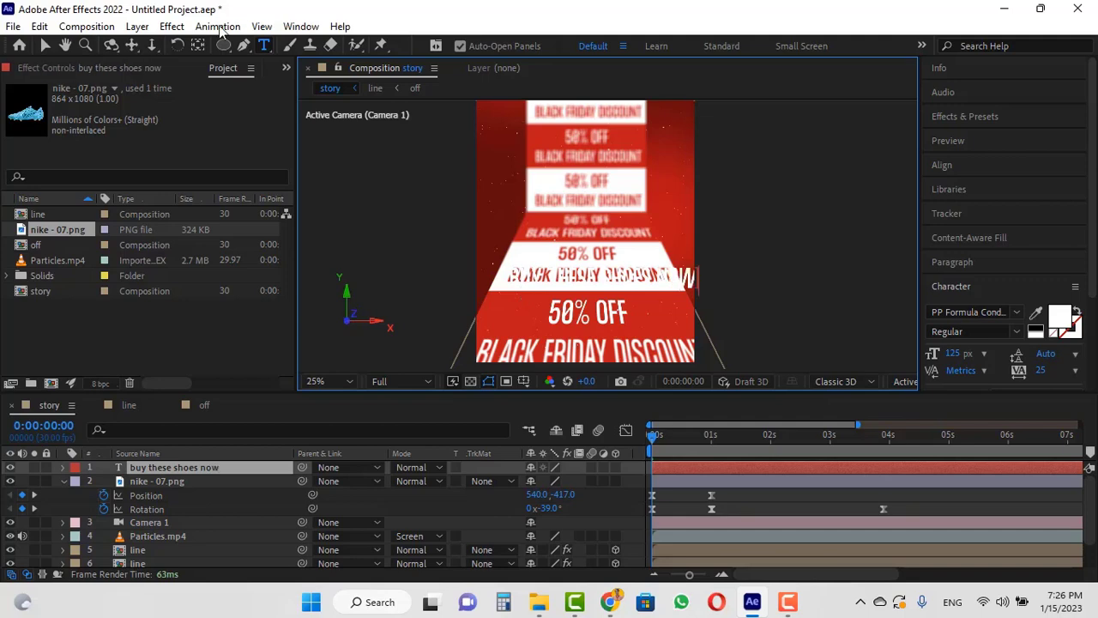
click(48, 46)
drag(627, 276, 613, 274)
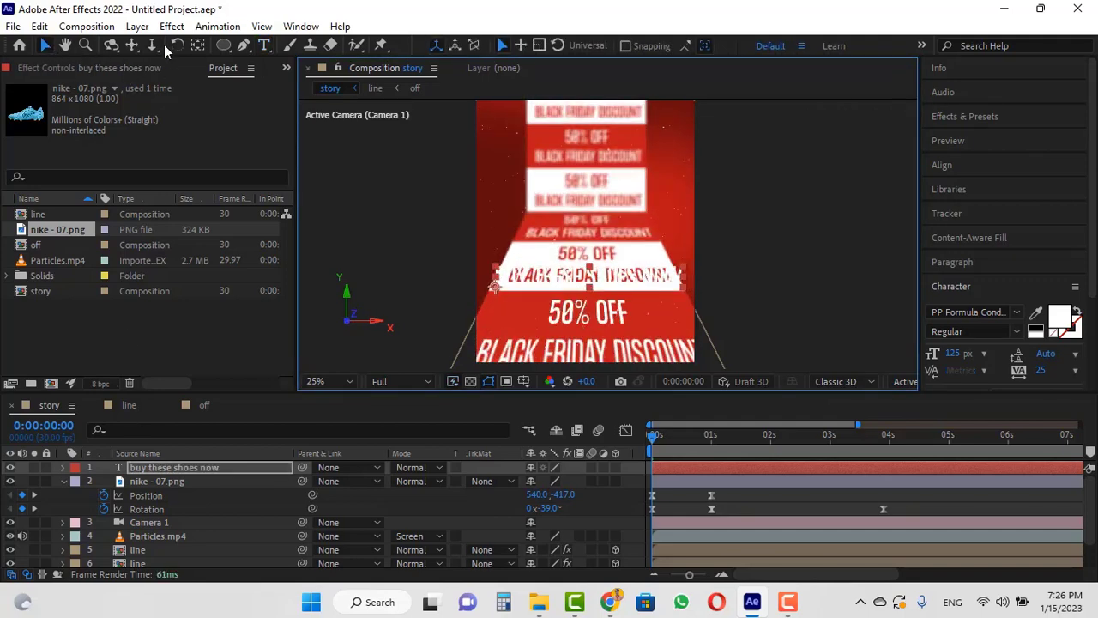
Draw a black rectangle slightly larger than the text as a new shape layer and place it below the text layer.
drag(231, 45, 289, 43)
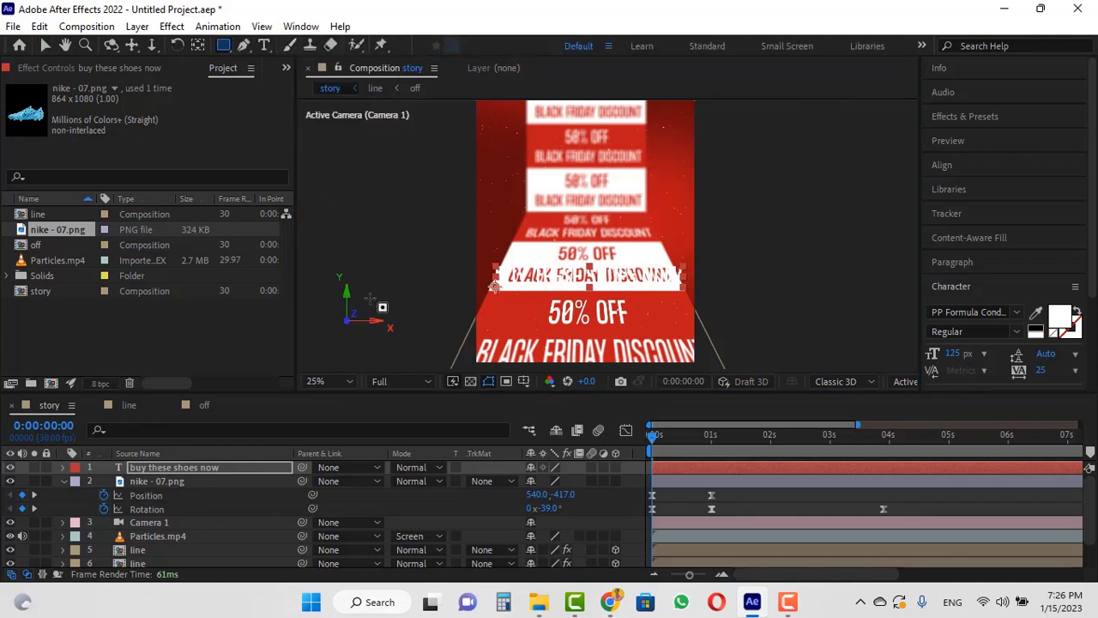
key(F2)
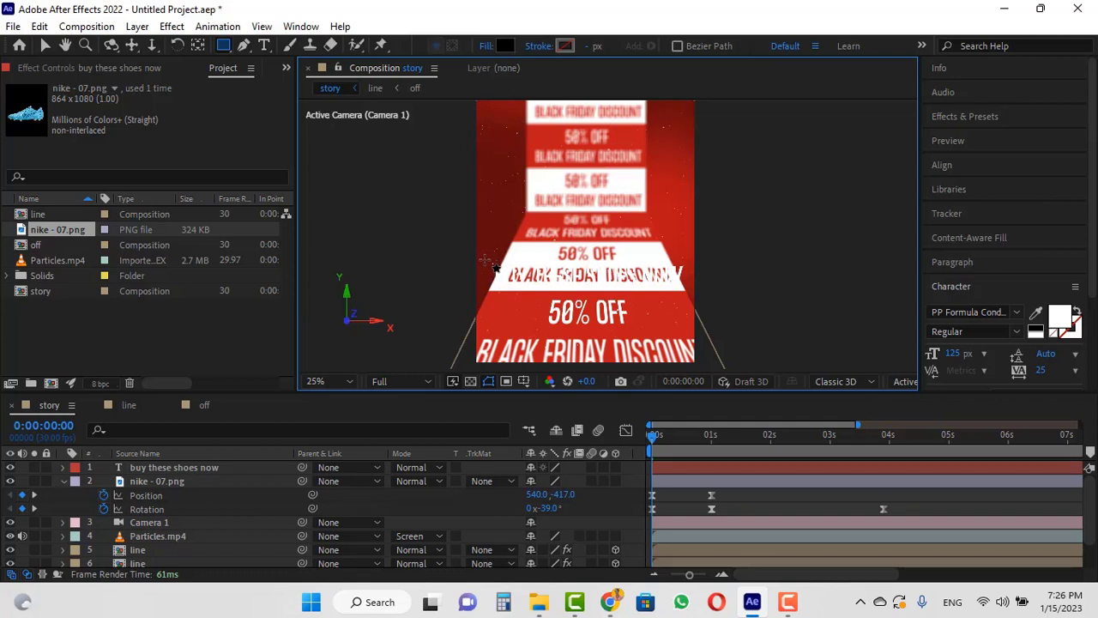
drag(485, 261, 687, 292)
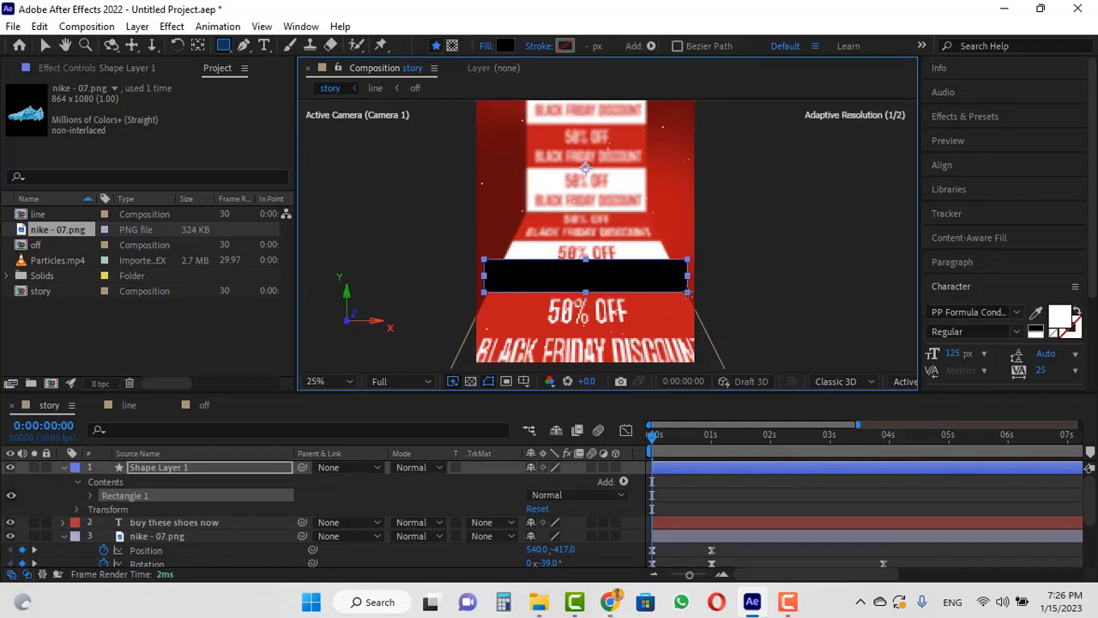
key(v)
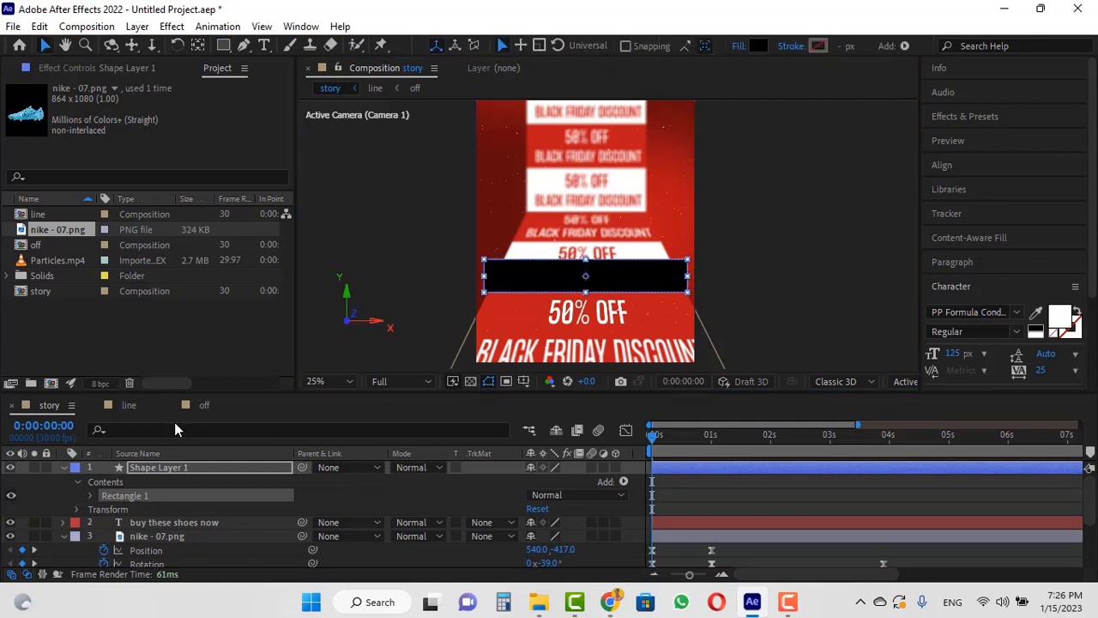
drag(182, 473, 182, 537)
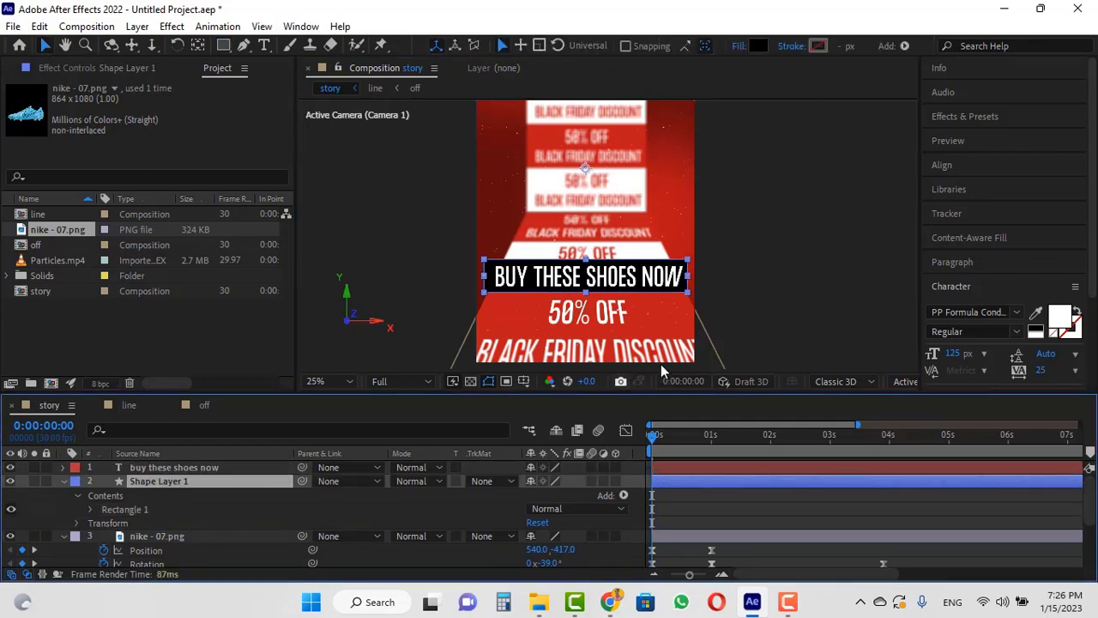
click(729, 283)
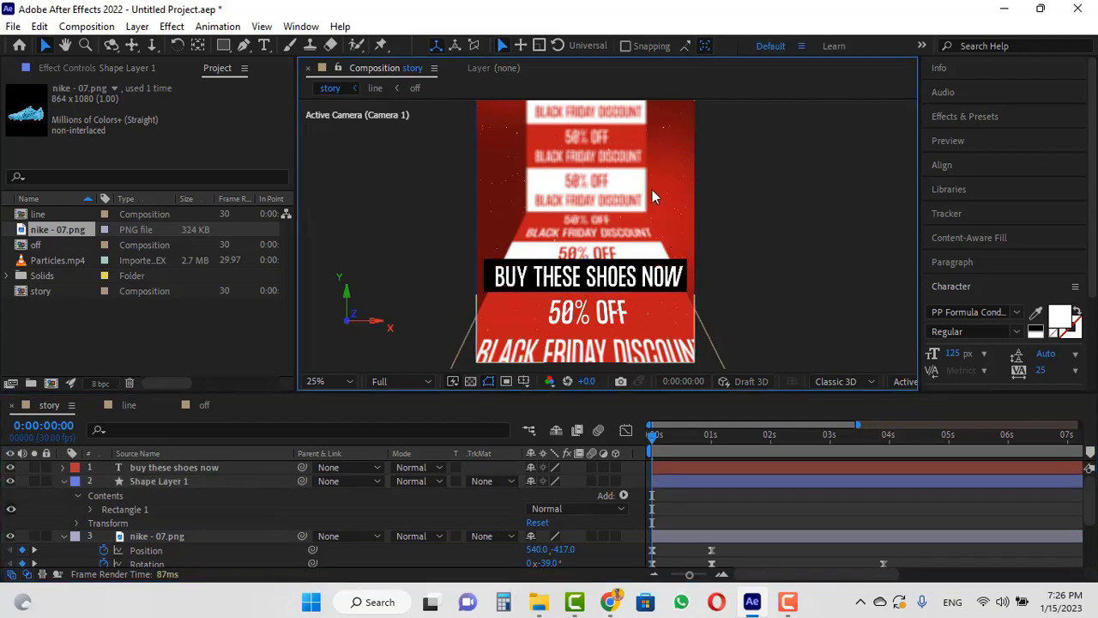
Show the Scale property of Shape Layer 1, go to 0:00:01:10 and move its anchor point to the middle of the rectangle's left edge.
click(63, 481)
key(s)
click(130, 485)
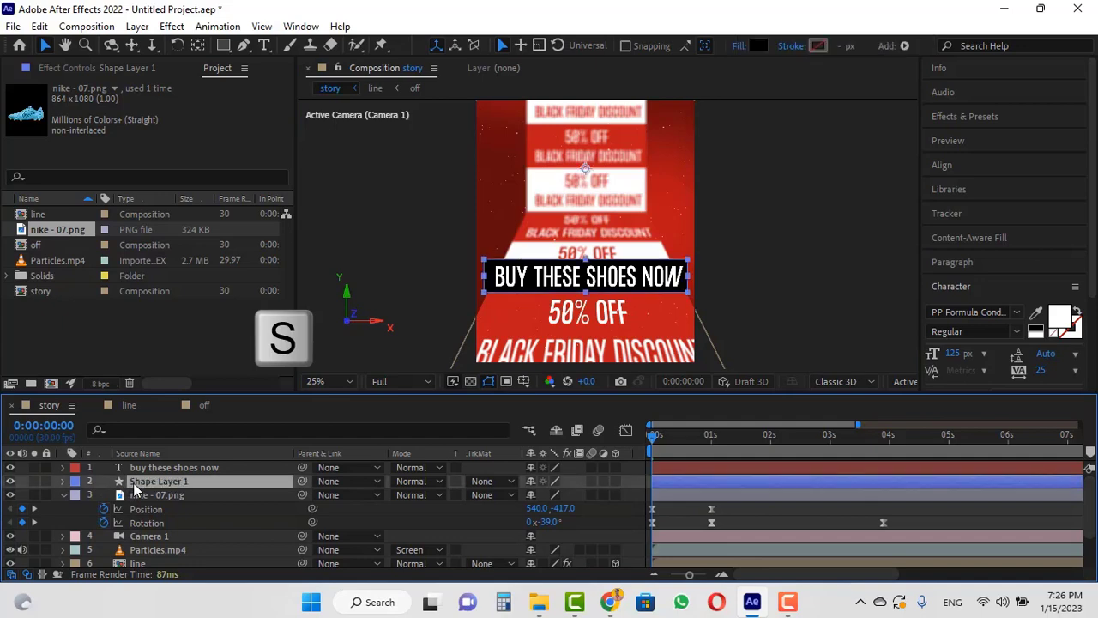
key(s)
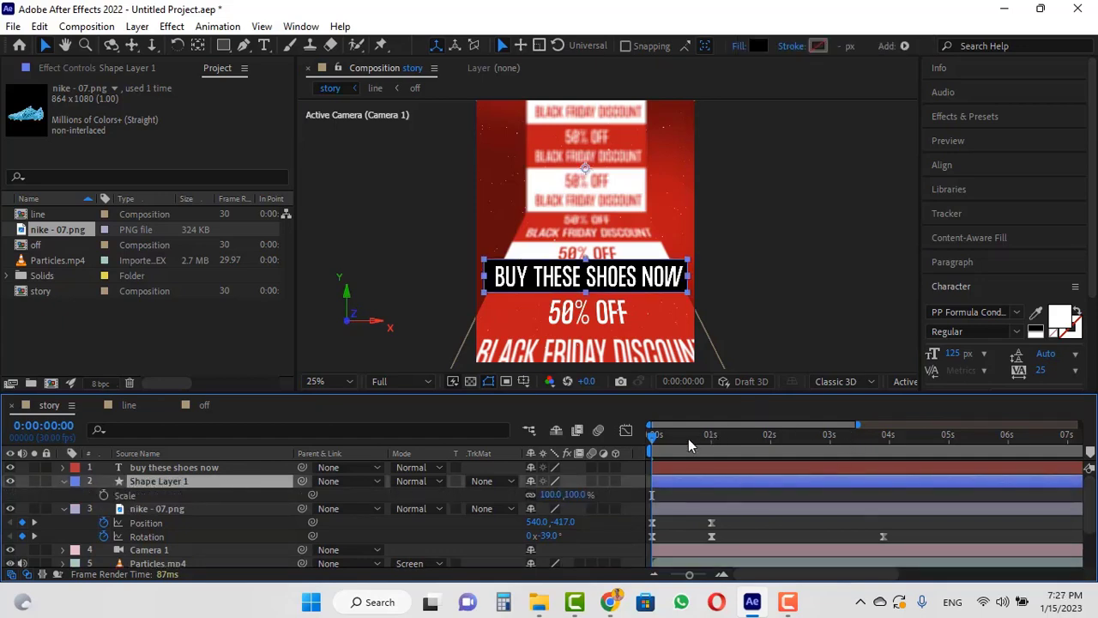
drag(688, 438, 730, 438)
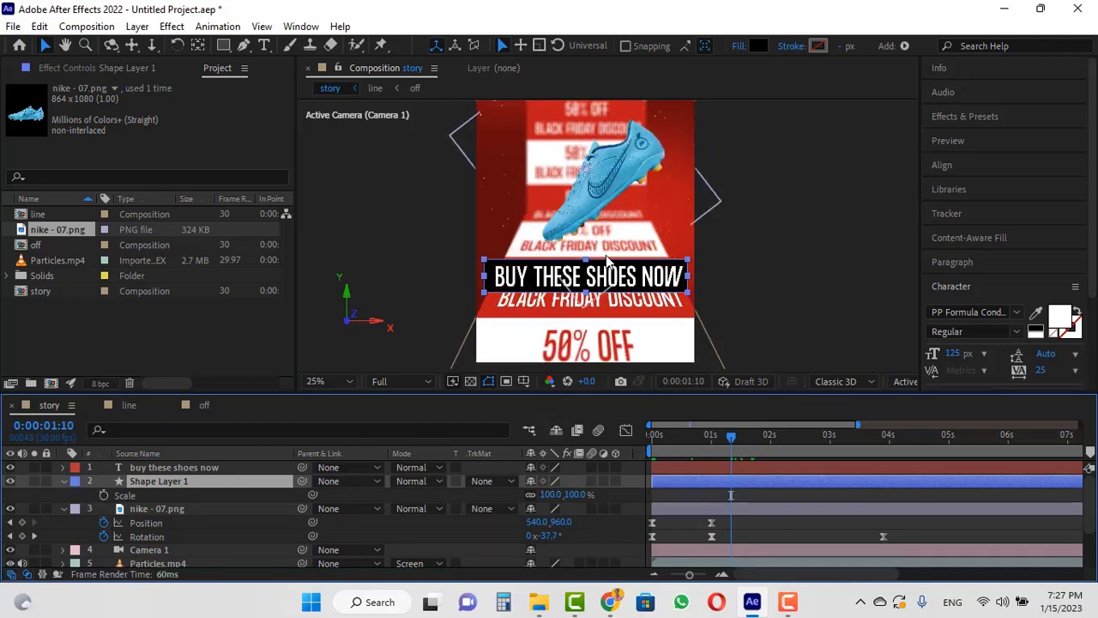
click(198, 45)
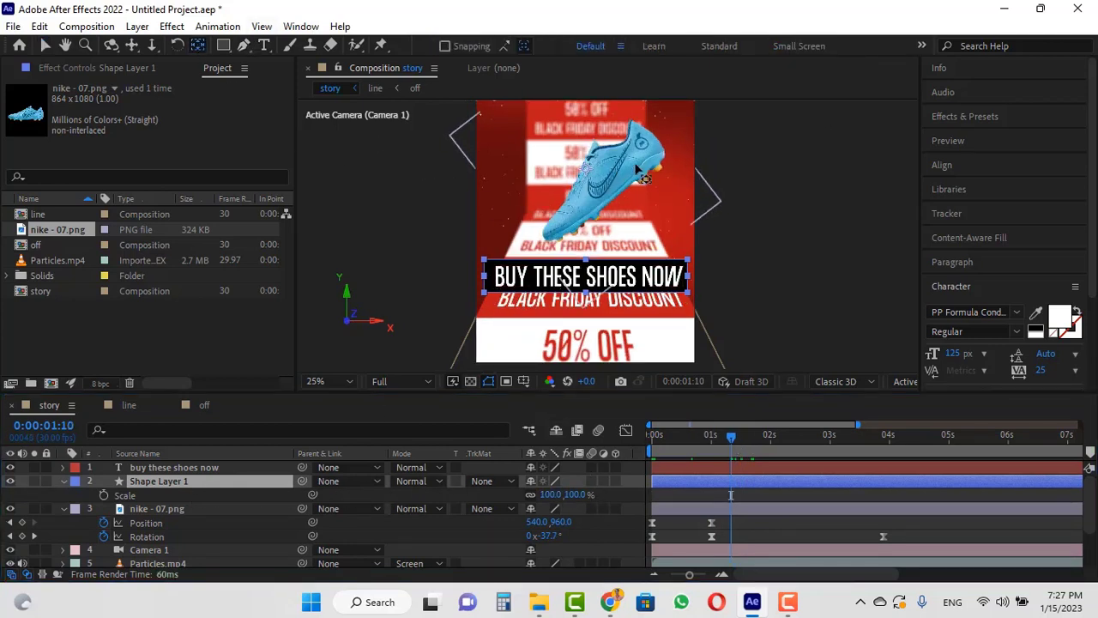
mouse_move(604, 174)
mouse_down()
mouse_move(519, 274)
mouse_move(485, 276)
mouse_up()
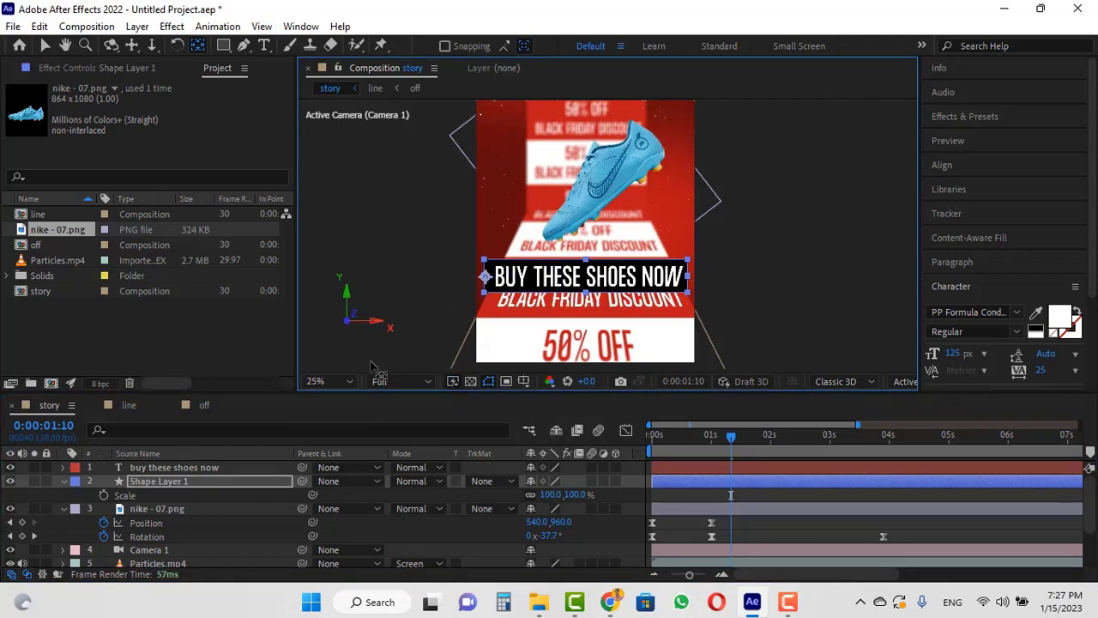
Keyframe Shape Layer 1's Scale from 0% width at 0:00:01:10 to 100% at 0:00:01:29, keeping the height at 100%.
click(104, 496)
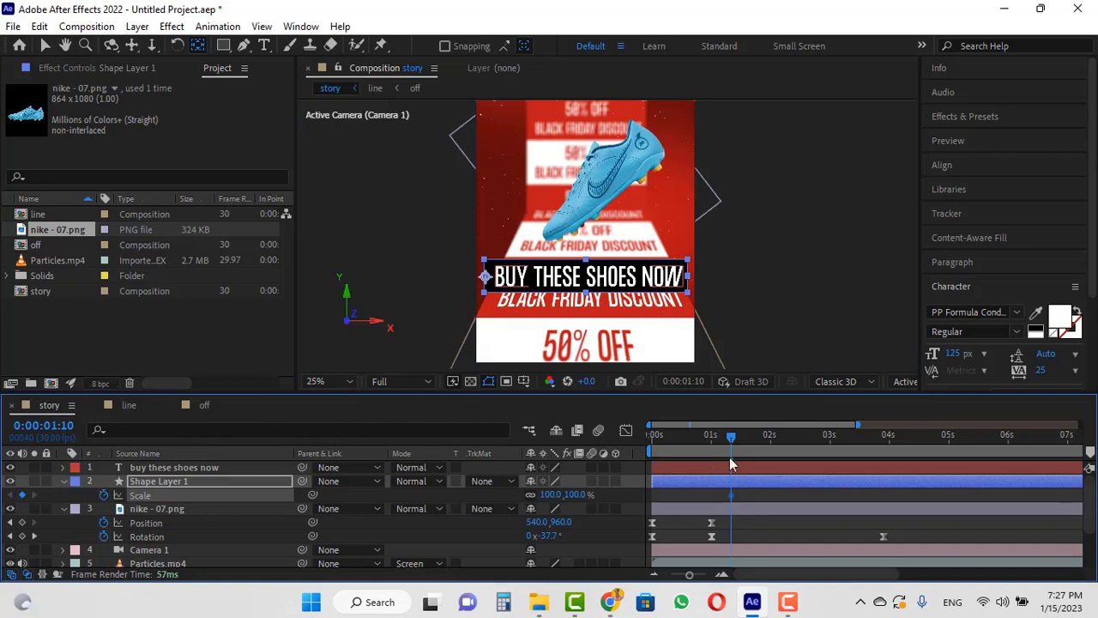
click(770, 438)
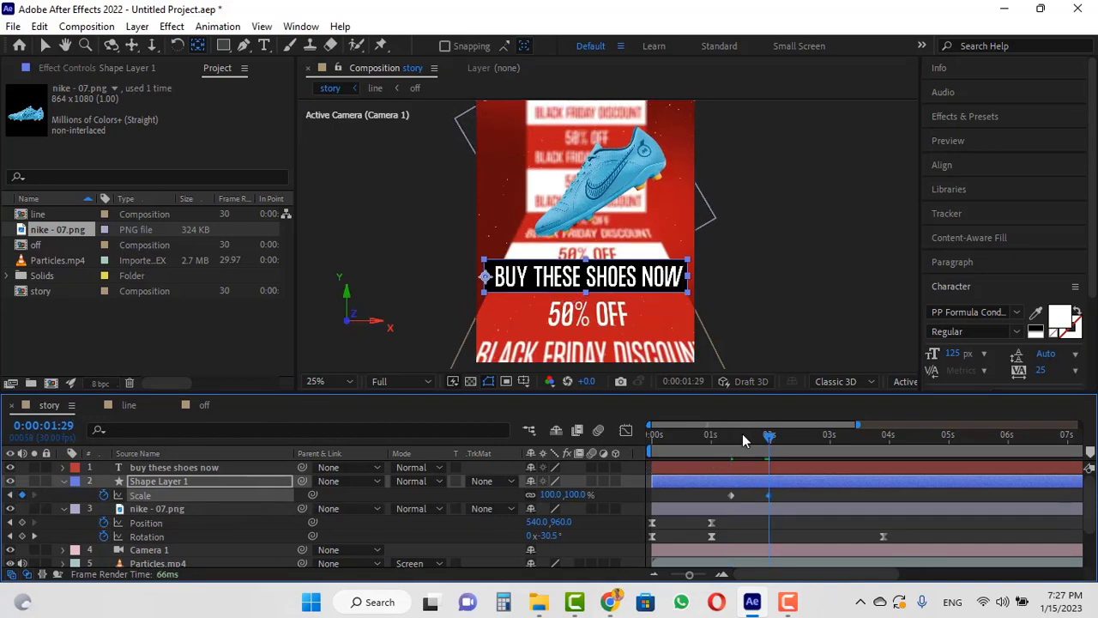
key(j)
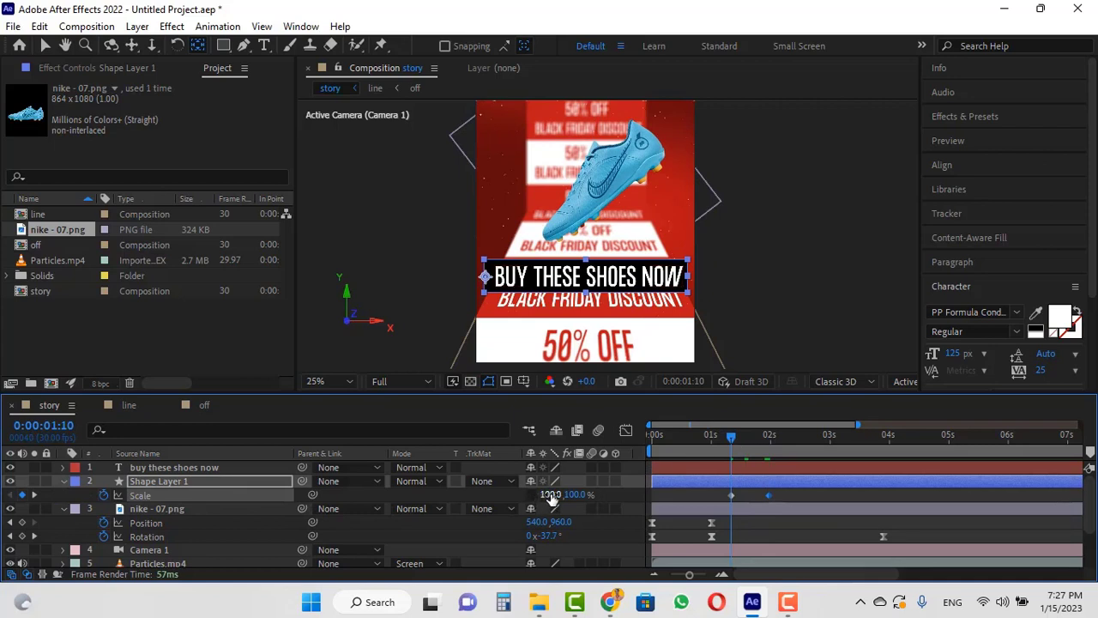
click(552, 495)
text(0)
key(Return)
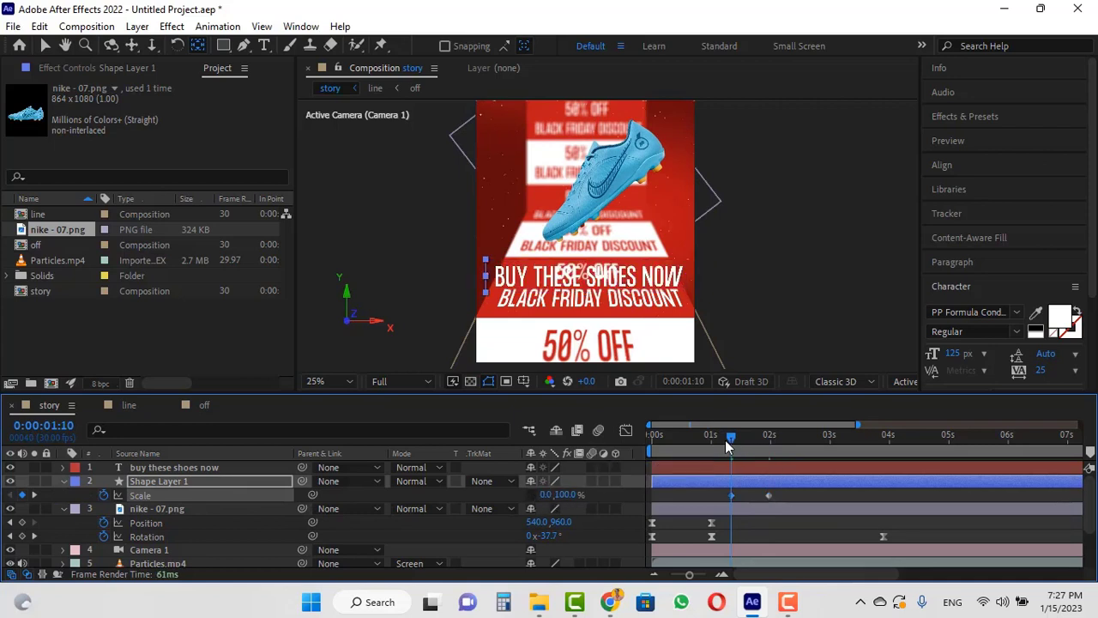
Apply Easy Ease to both Scale keyframes of Shape Layer 1 and scrub back to 0:00:01:11.
drag(730, 439, 789, 441)
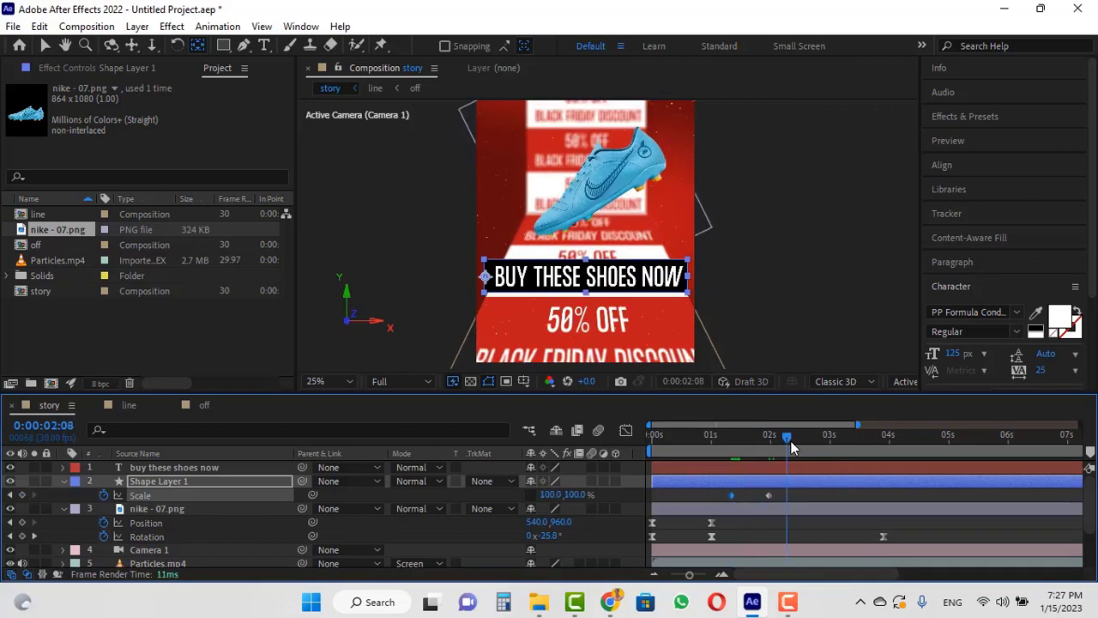
drag(787, 496, 711, 502)
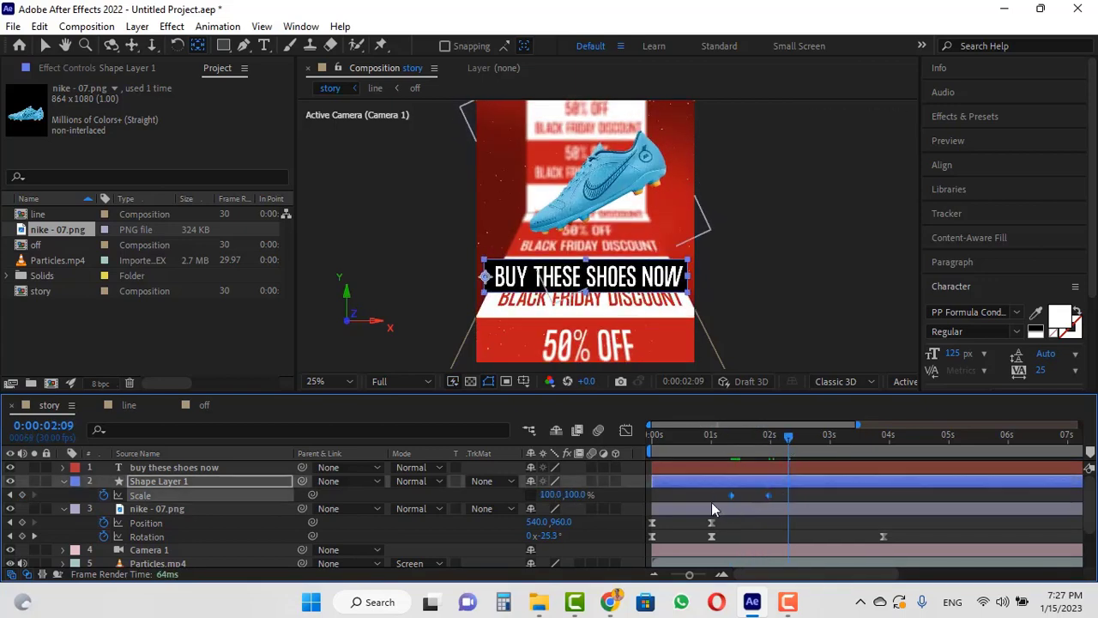
key(F9)
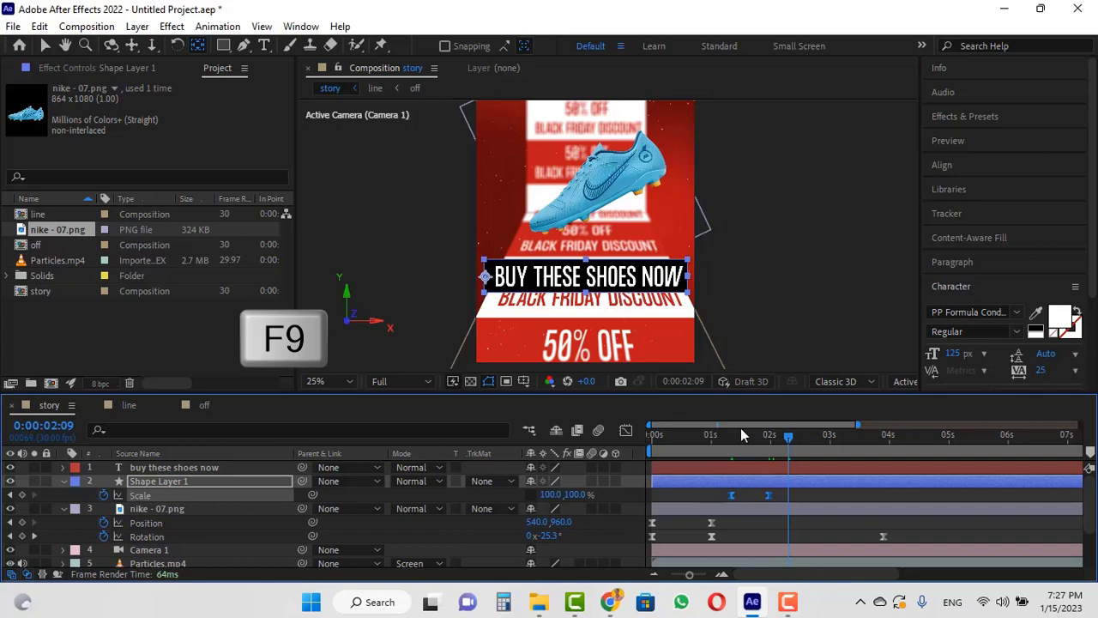
click(729, 436)
mouse_move(726, 436)
mouse_down()
mouse_move(777, 444)
mouse_move(710, 444)
mouse_move(733, 443)
mouse_up()
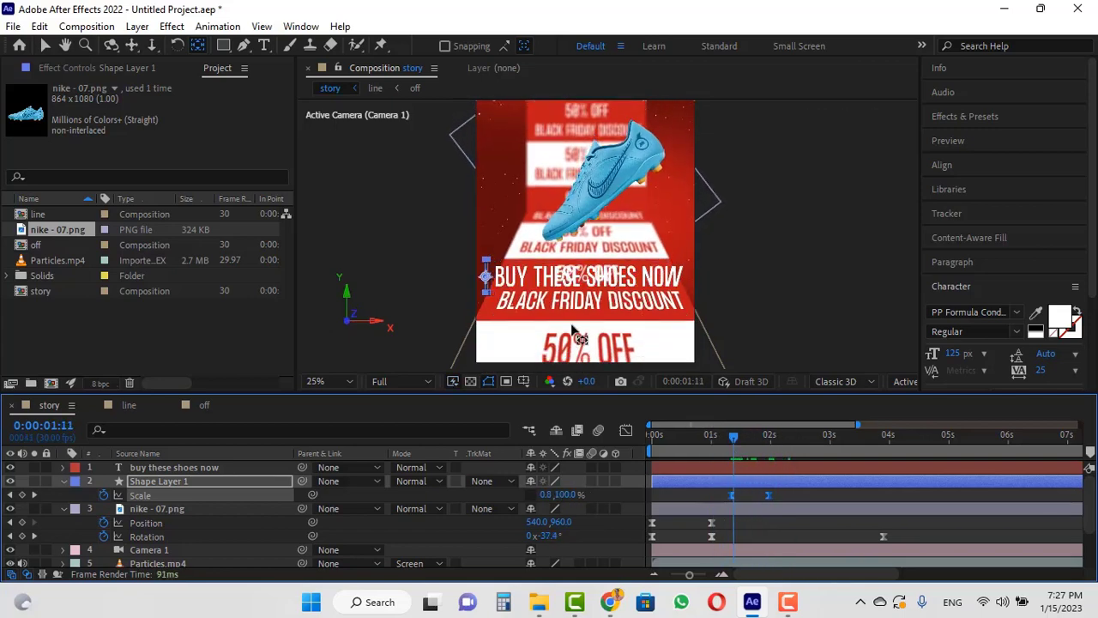
Select the "buy these shoes now" text layer and open a widened Animation Composer 3 panel.
click(45, 45)
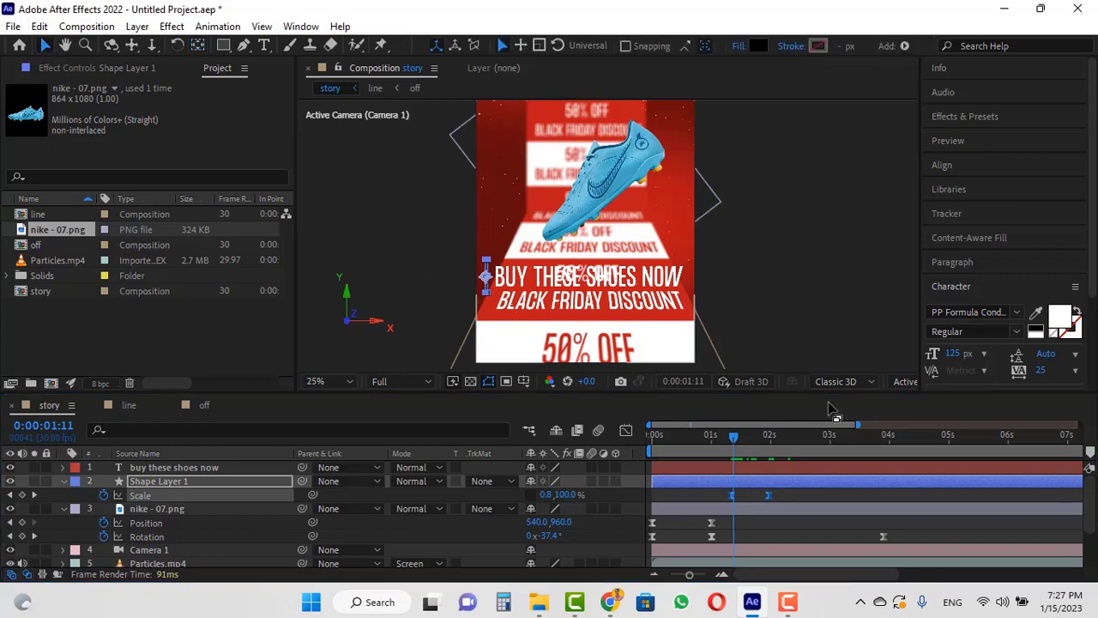
click(717, 470)
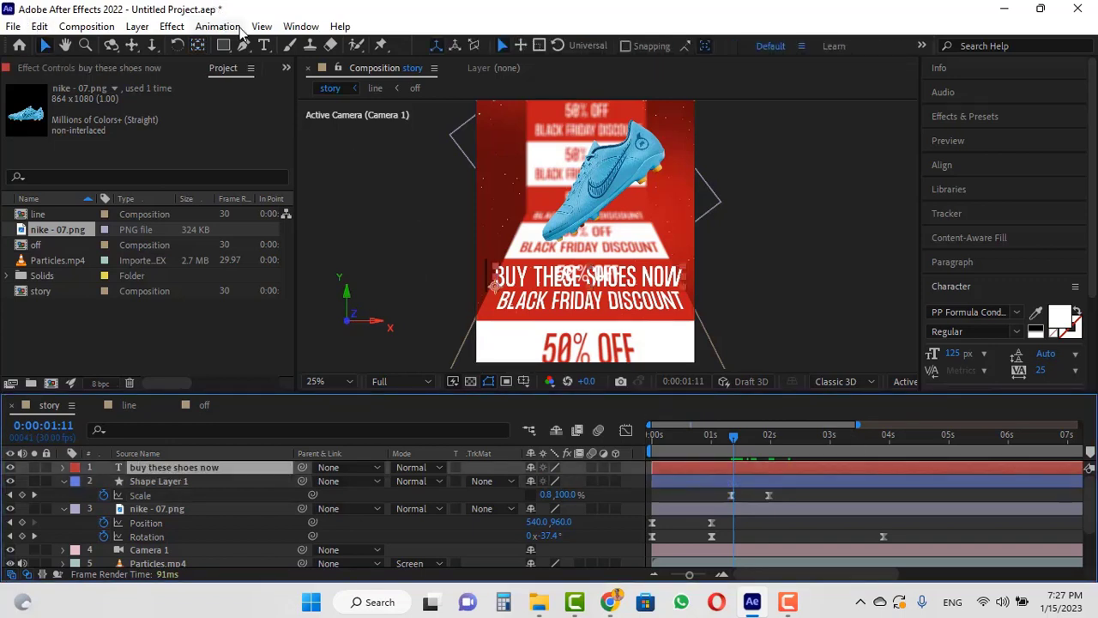
click(297, 26)
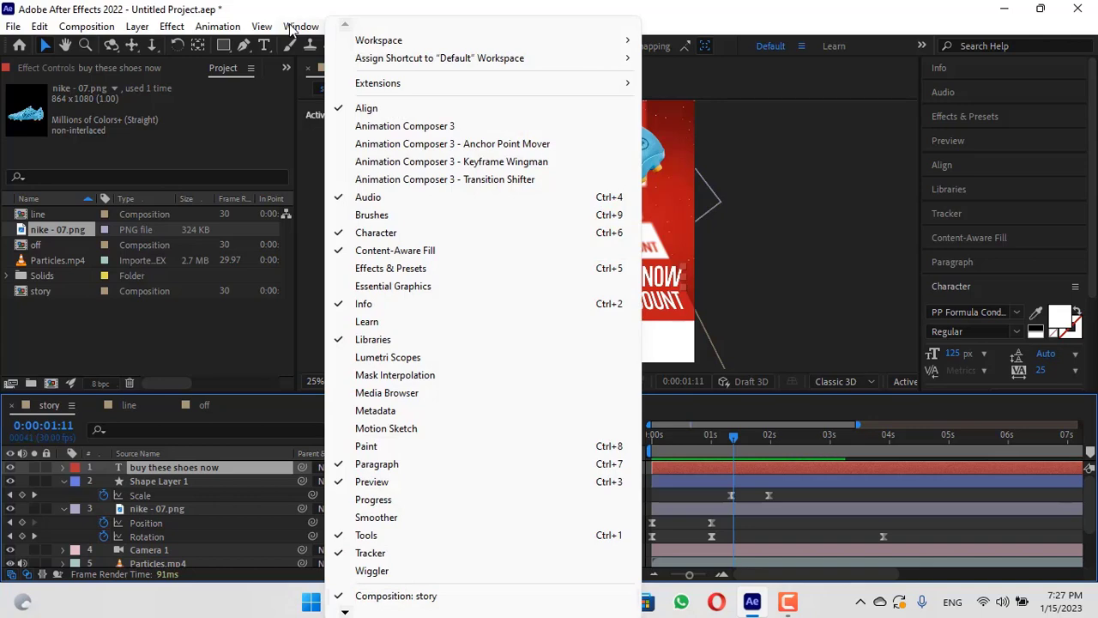
click(454, 128)
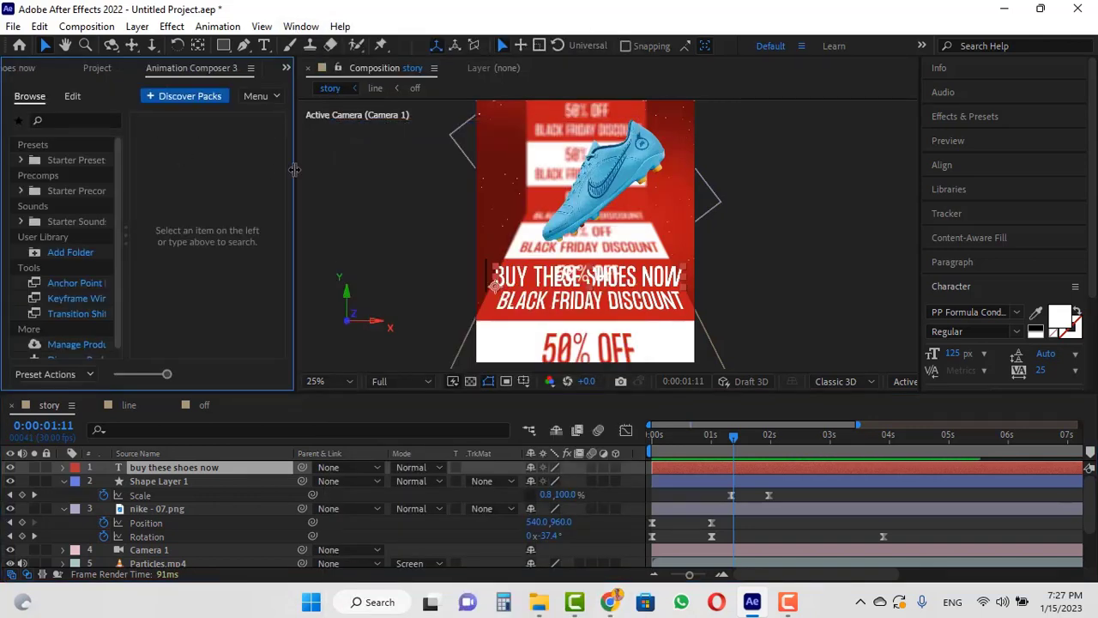
drag(294, 169, 342, 173)
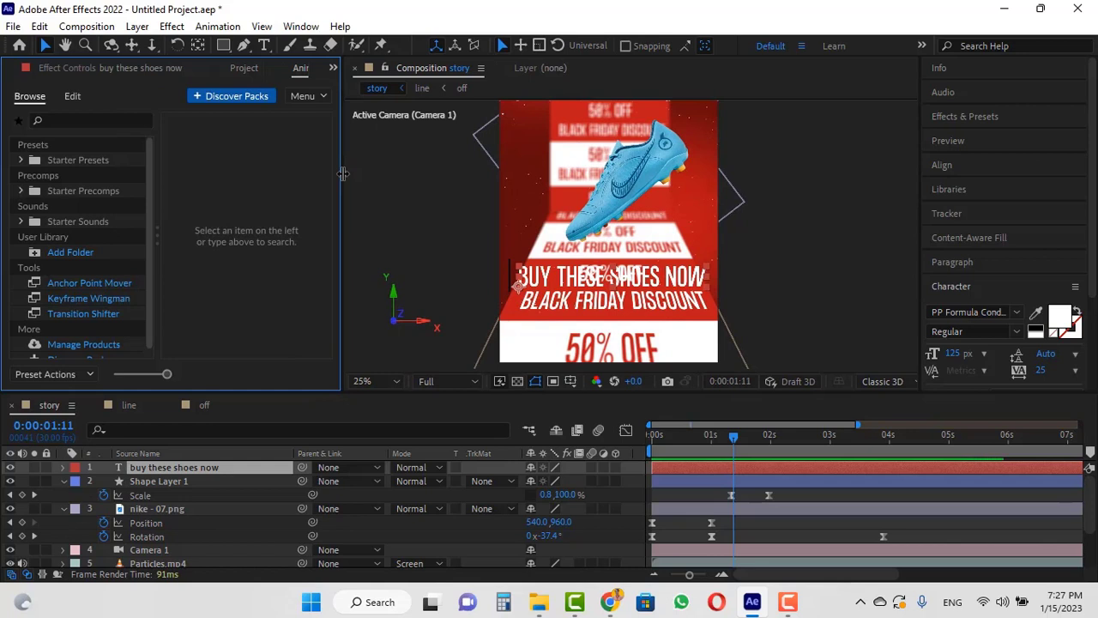
Apply the From Start variant of the first character fade in the Starter Presets text transitions as an In animation on the text layer.
click(22, 160)
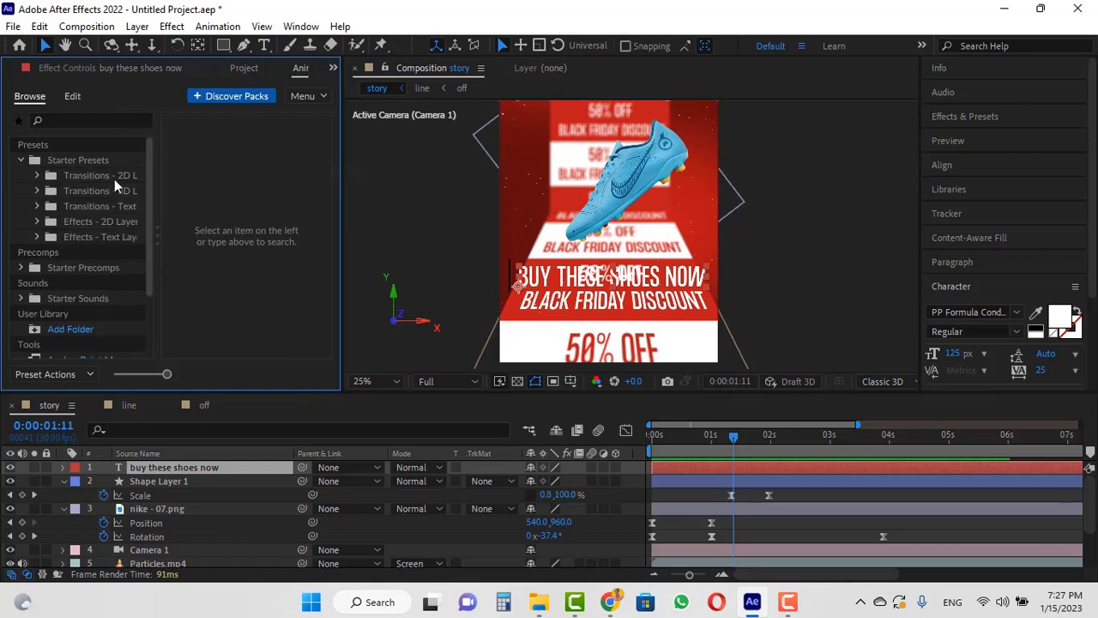
click(37, 206)
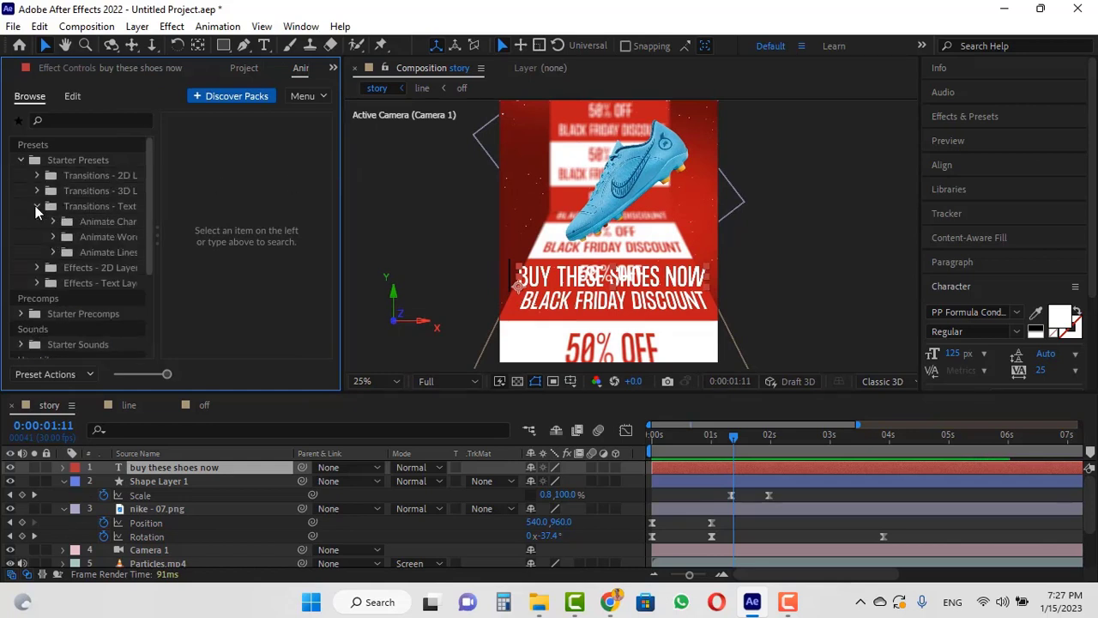
click(53, 222)
click(102, 238)
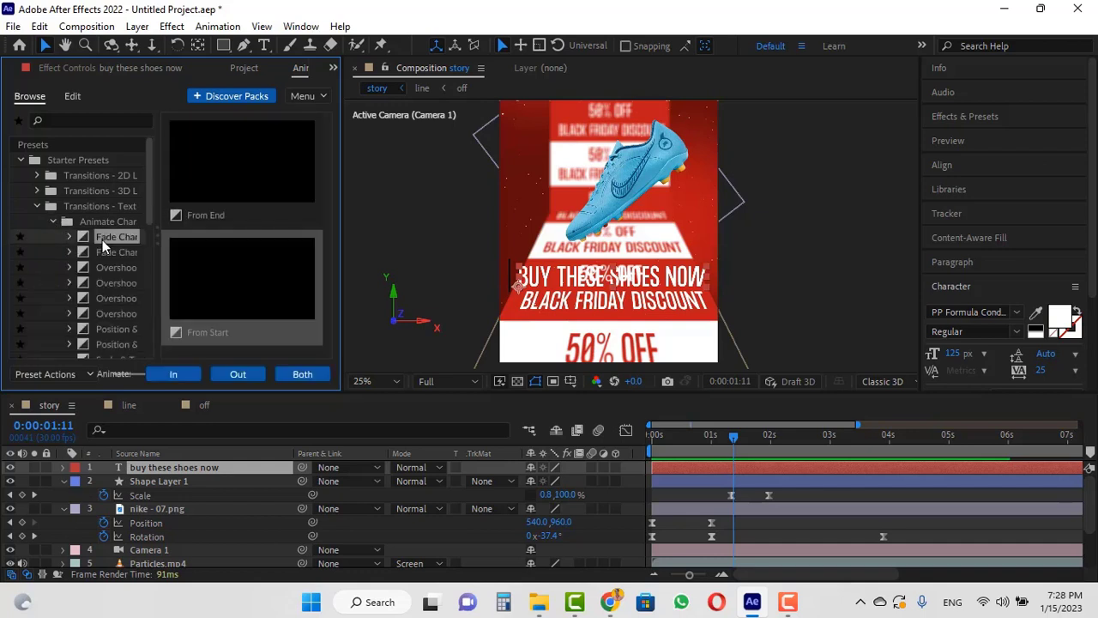
click(69, 238)
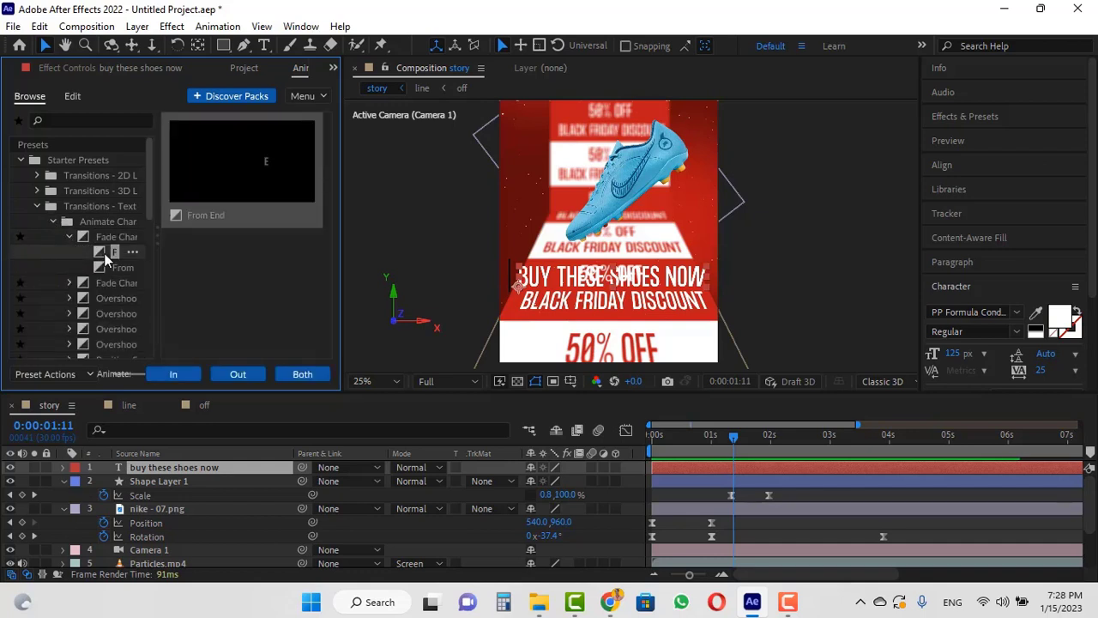
click(114, 268)
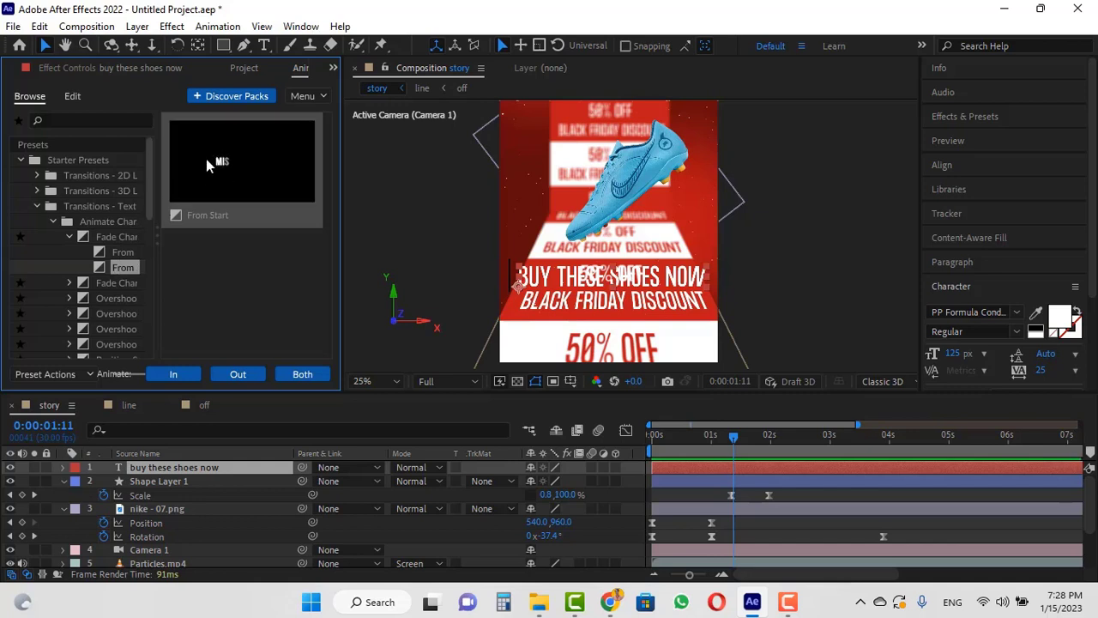
click(184, 373)
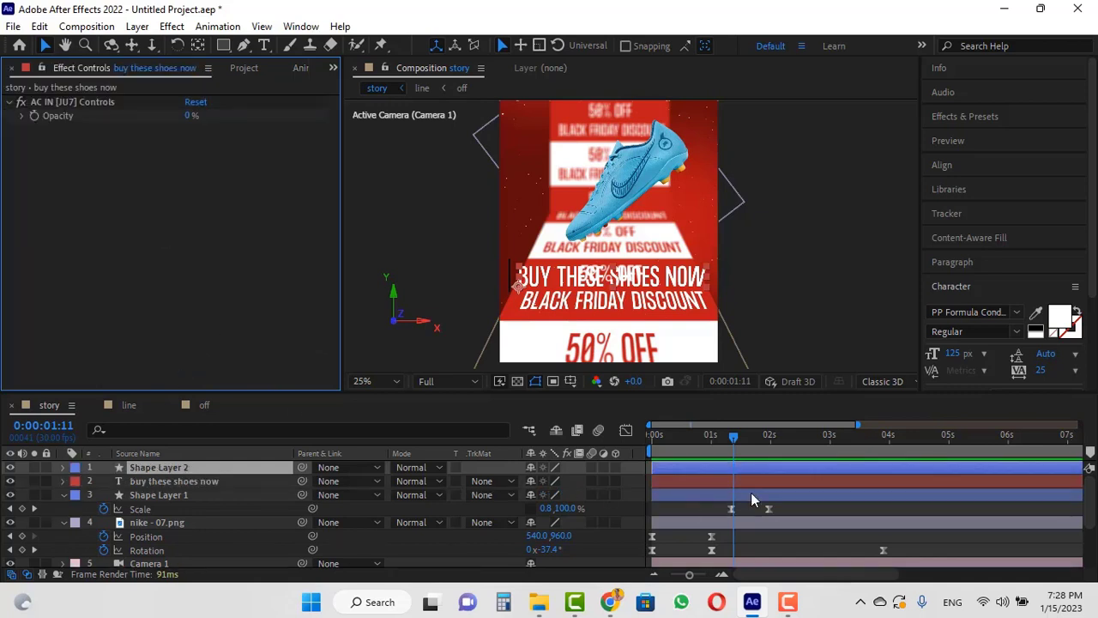
Shift the "buy these shoes now" layer to start at about 0:00:01:15 and preview the bar and text animation from 0:00:01:03.
click(67, 470)
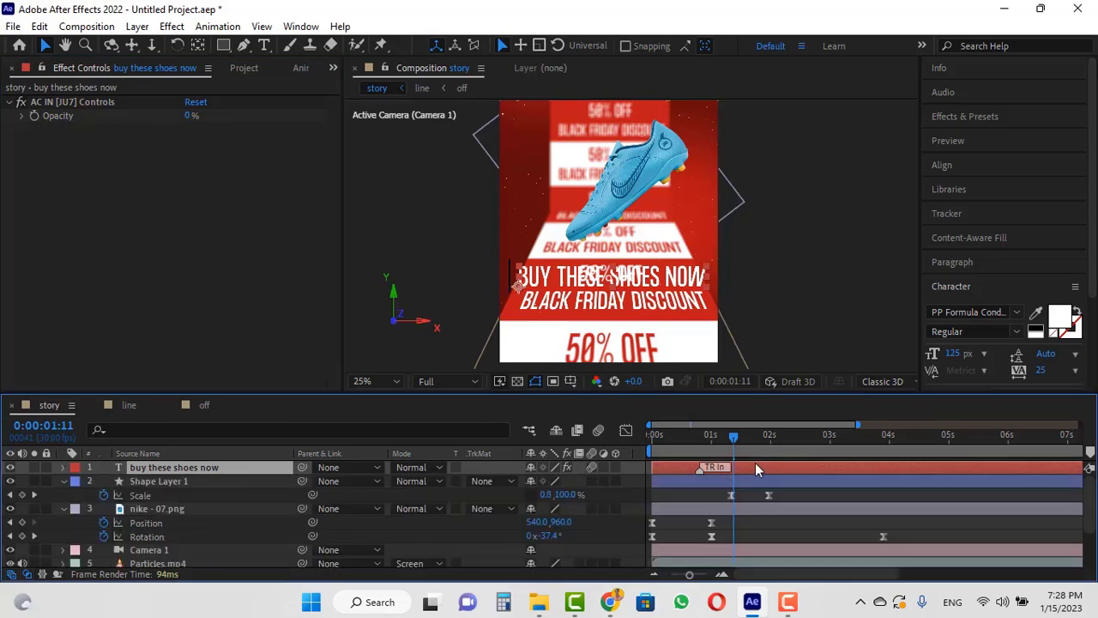
drag(721, 448, 827, 464)
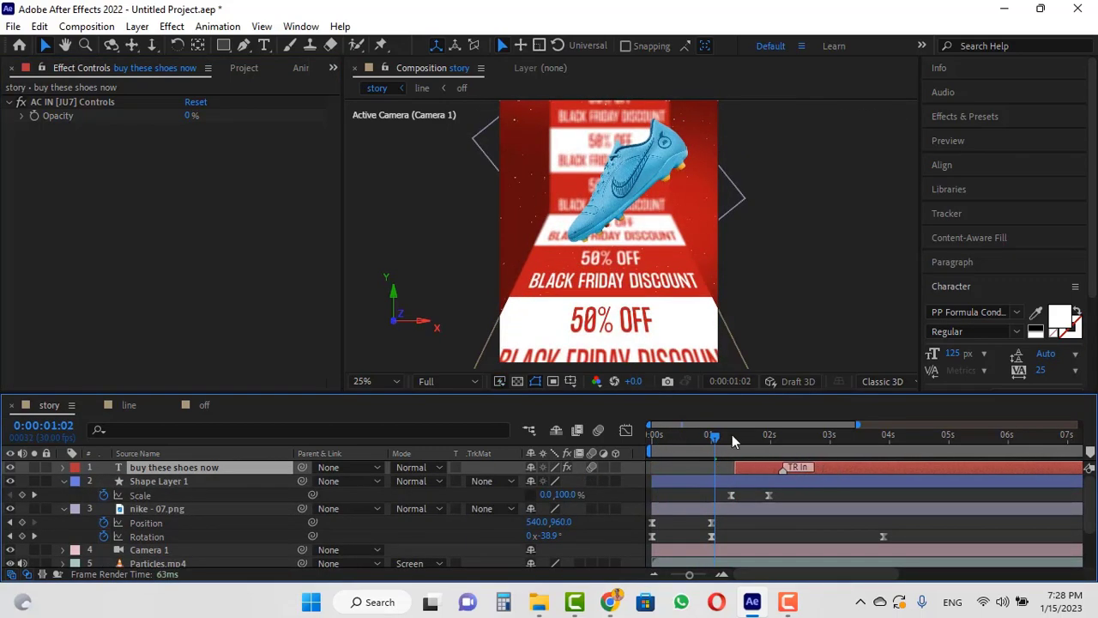
drag(731, 434, 718, 451)
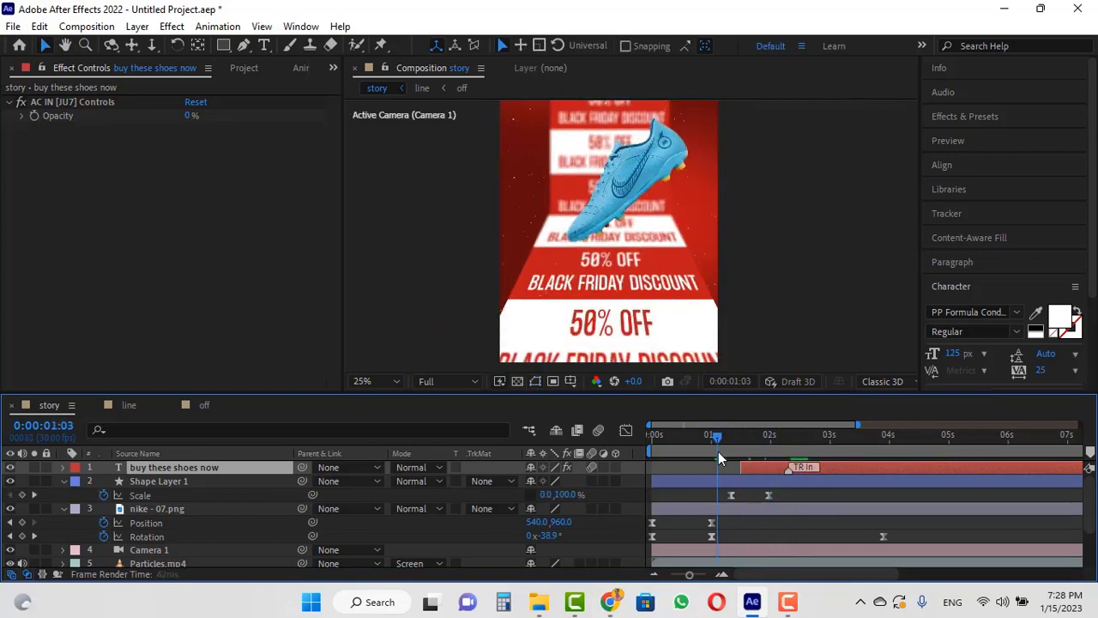
key(space)
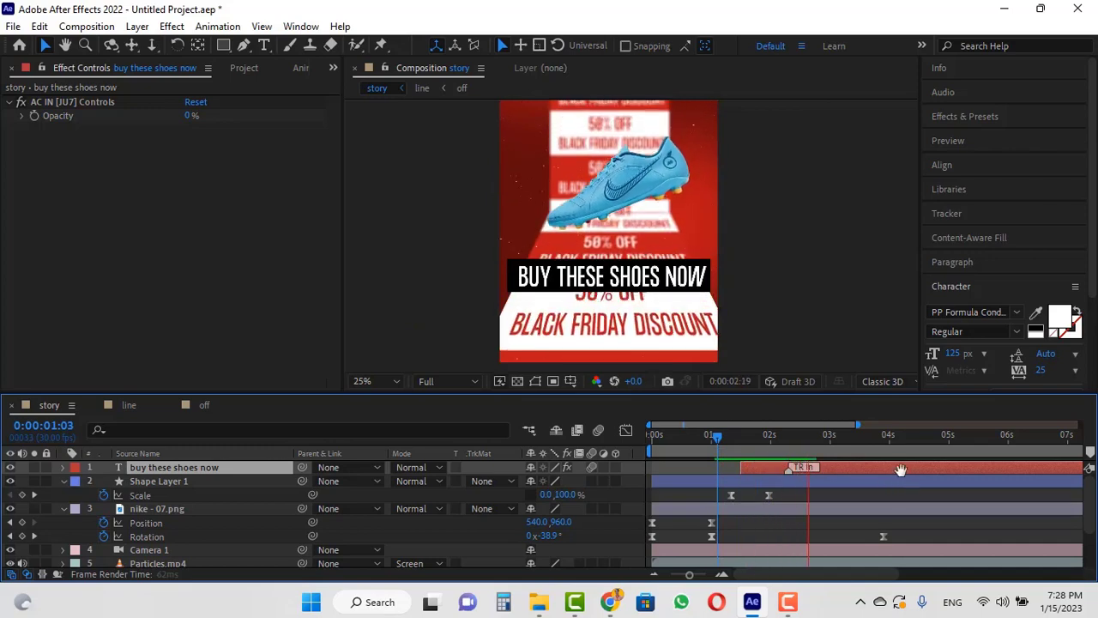
Add the price text "$109 $54" at 0:00:02:24, just below the "buy these shoes now" bar.
mouse_move(811, 452)
mouse_down()
mouse_move(720, 445)
mouse_move(817, 447)
mouse_up()
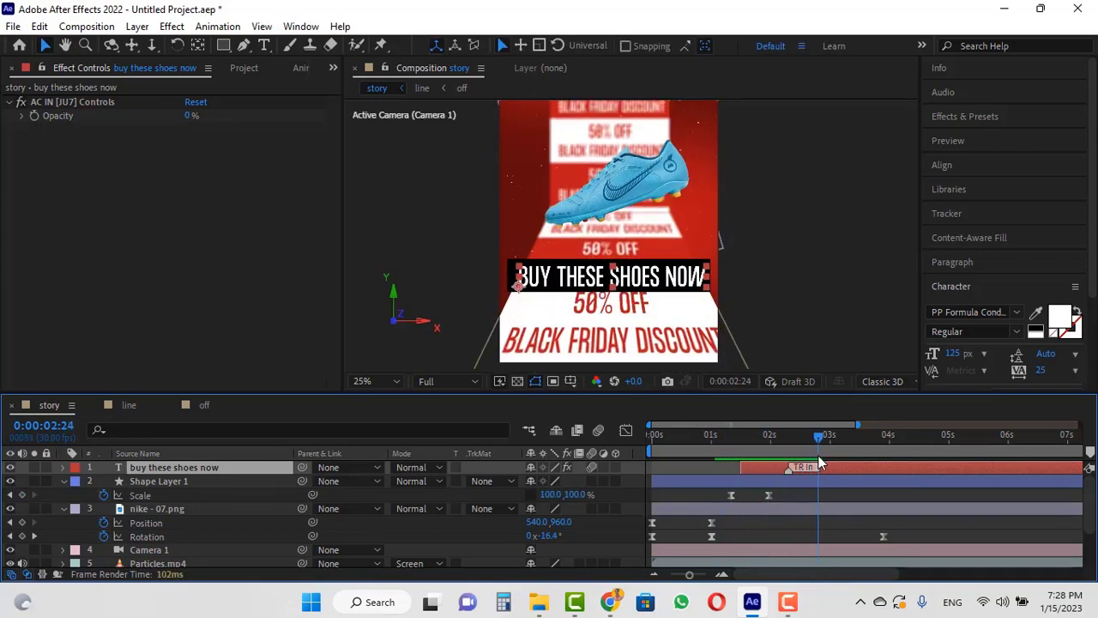
click(660, 273)
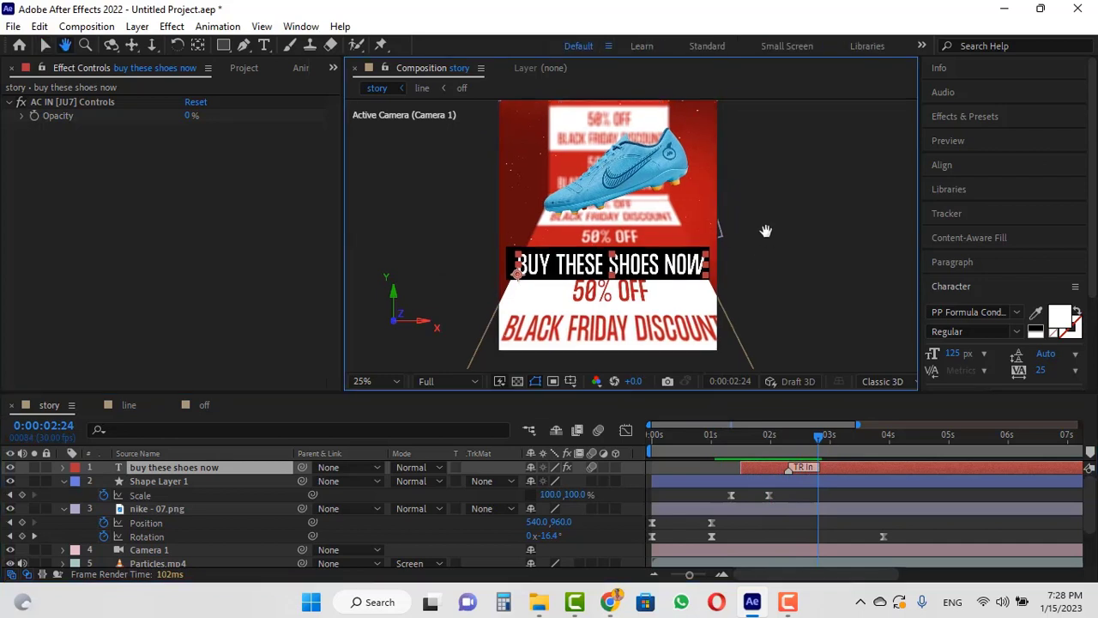
click(263, 46)
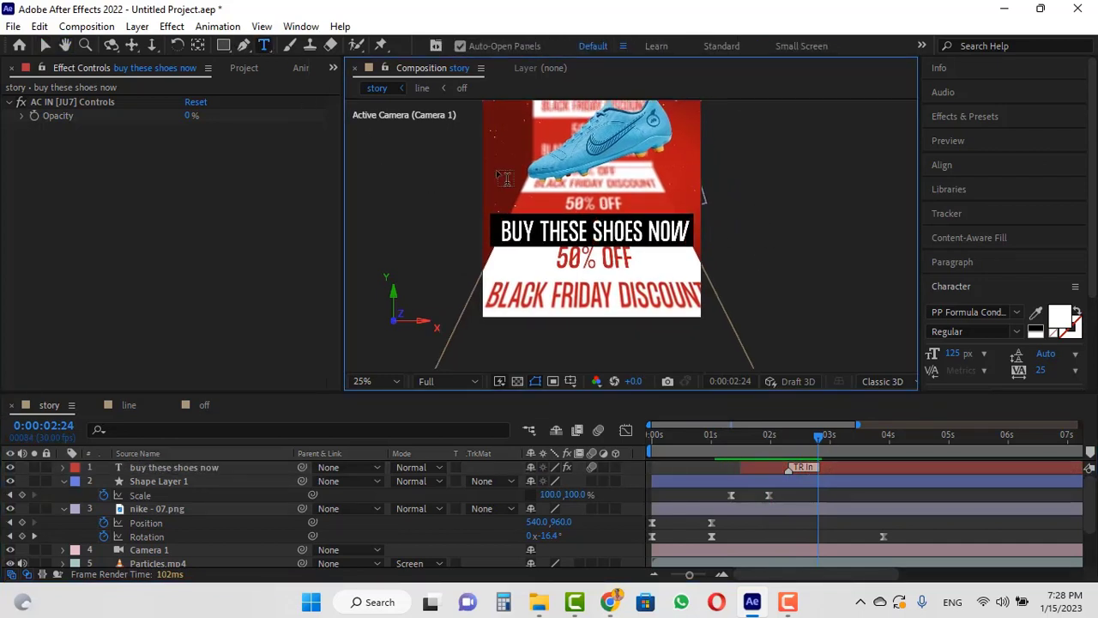
click(537, 260)
text($109)
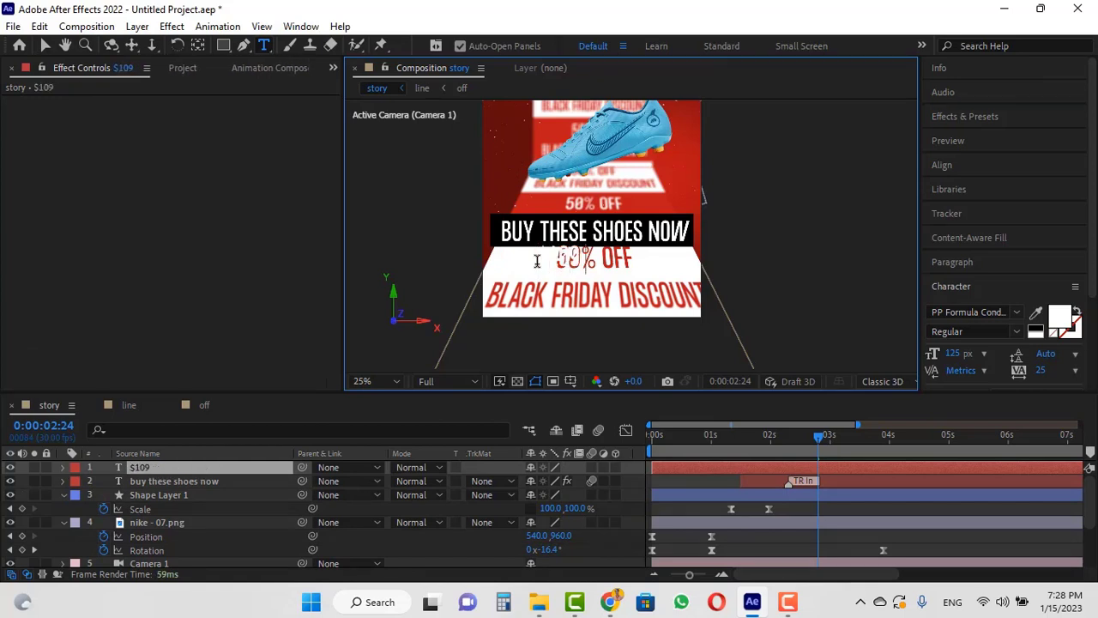
text( $)
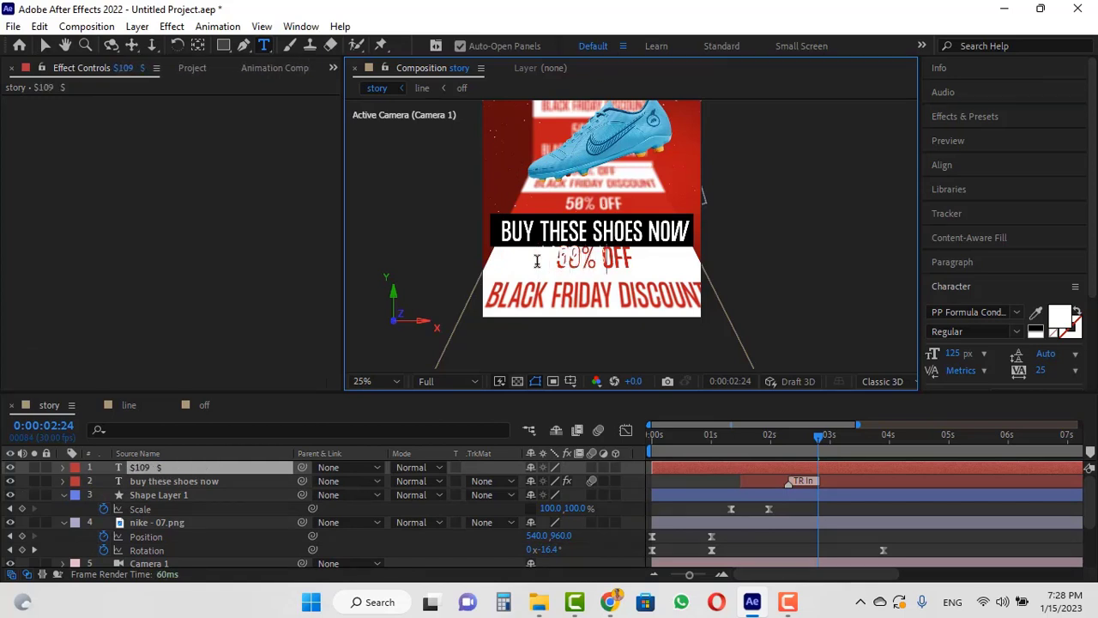
text(54)
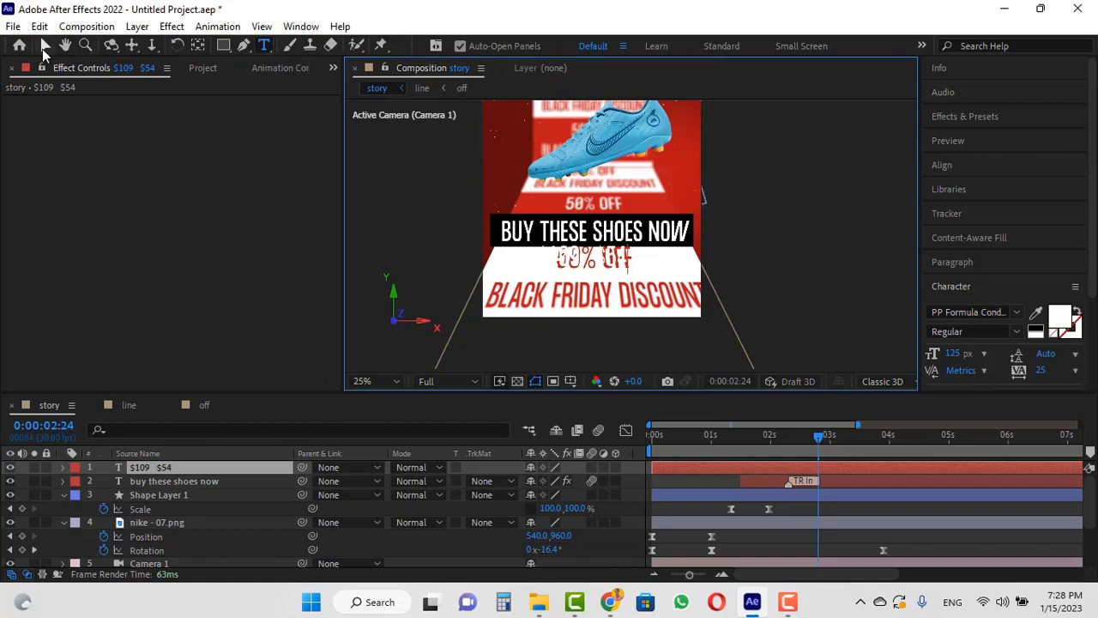
click(44, 48)
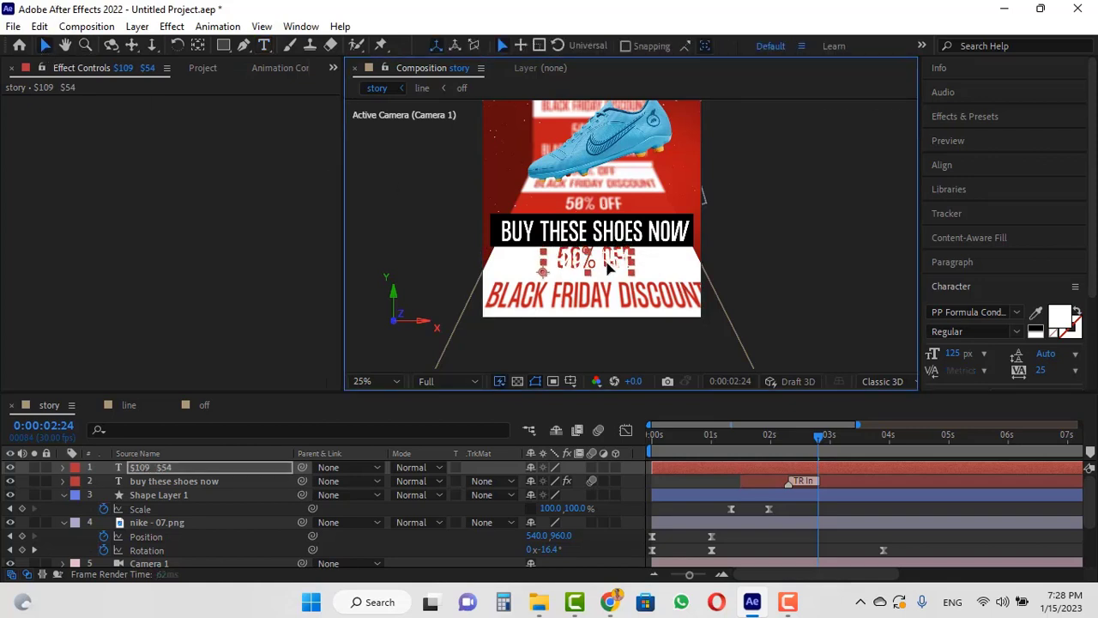
Draw a dark blue filled rectangle slightly larger than the price text, as a new shape layer directly under the black bar.
click(225, 46)
key(F2)
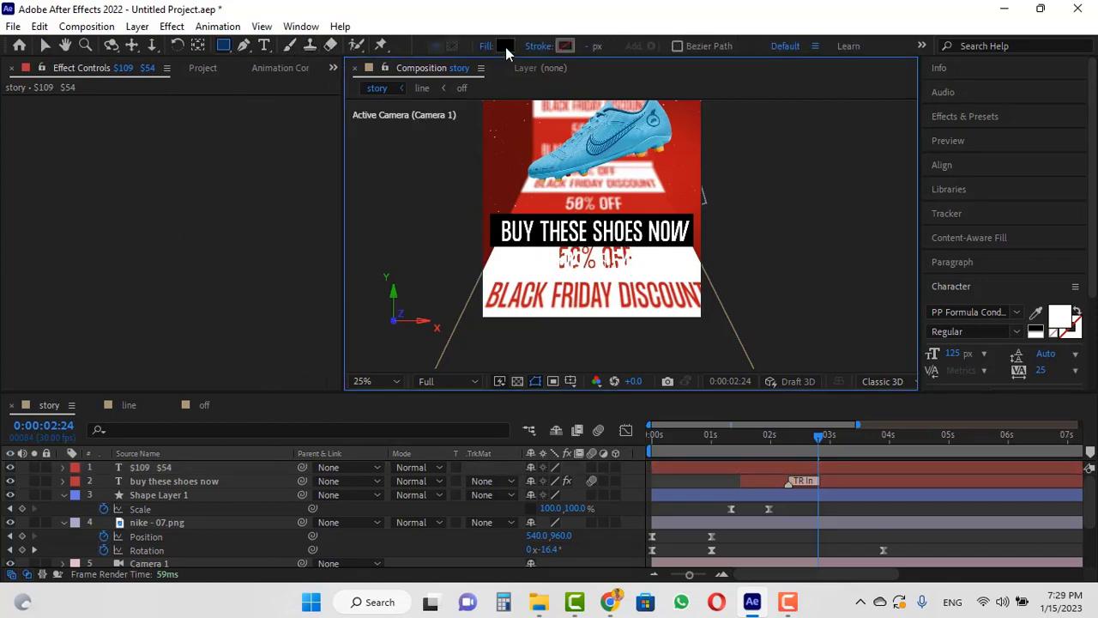
click(505, 48)
click(311, 325)
drag(271, 307, 264, 347)
click(423, 250)
mouse_move(518, 250)
mouse_down()
mouse_move(558, 279)
mouse_move(646, 275)
mouse_up()
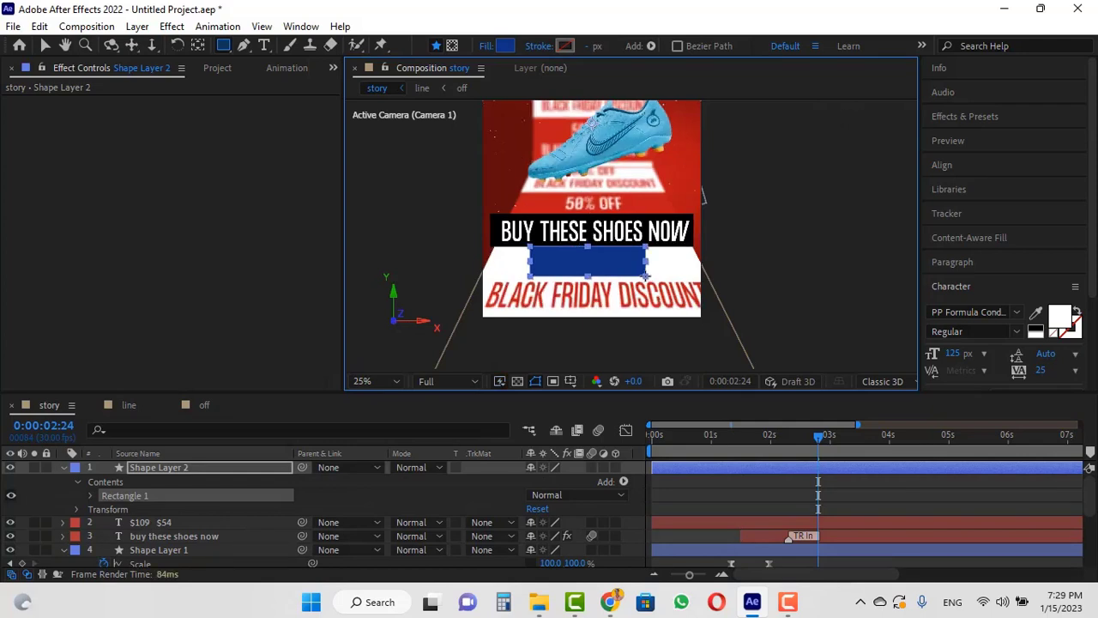
Place Shape Layer 2 below the price text layer in the stack and collapse its properties.
click(47, 43)
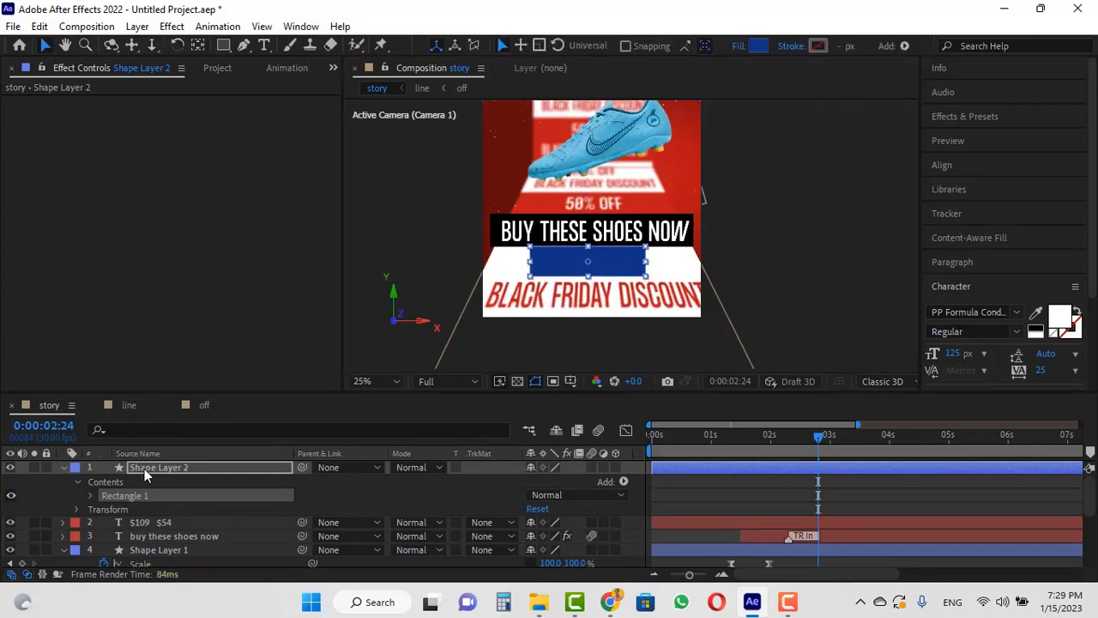
drag(159, 466, 174, 527)
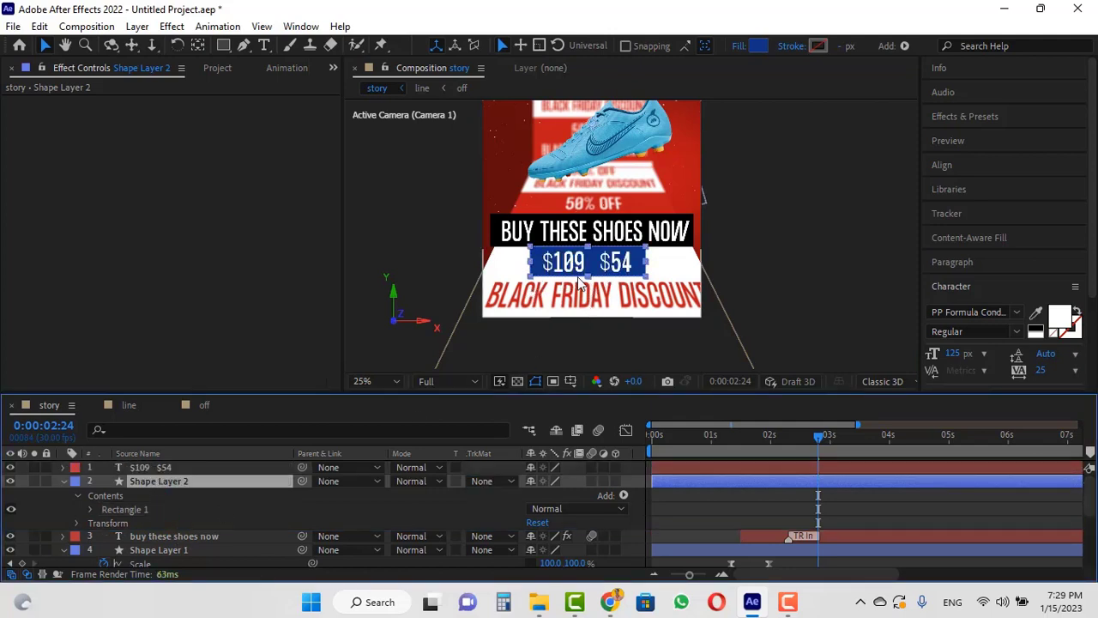
click(63, 481)
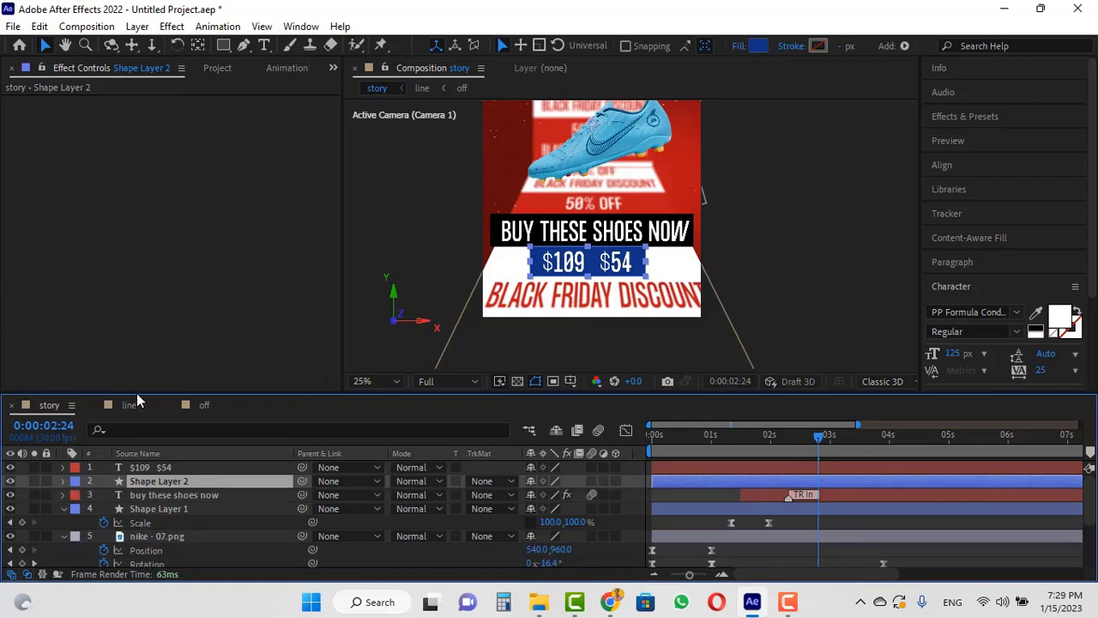
Move Shape Layer 2's anchor point to the middle of the blue rectangle's right edge and add a Scale keyframe at 0:00:02:02.
click(196, 45)
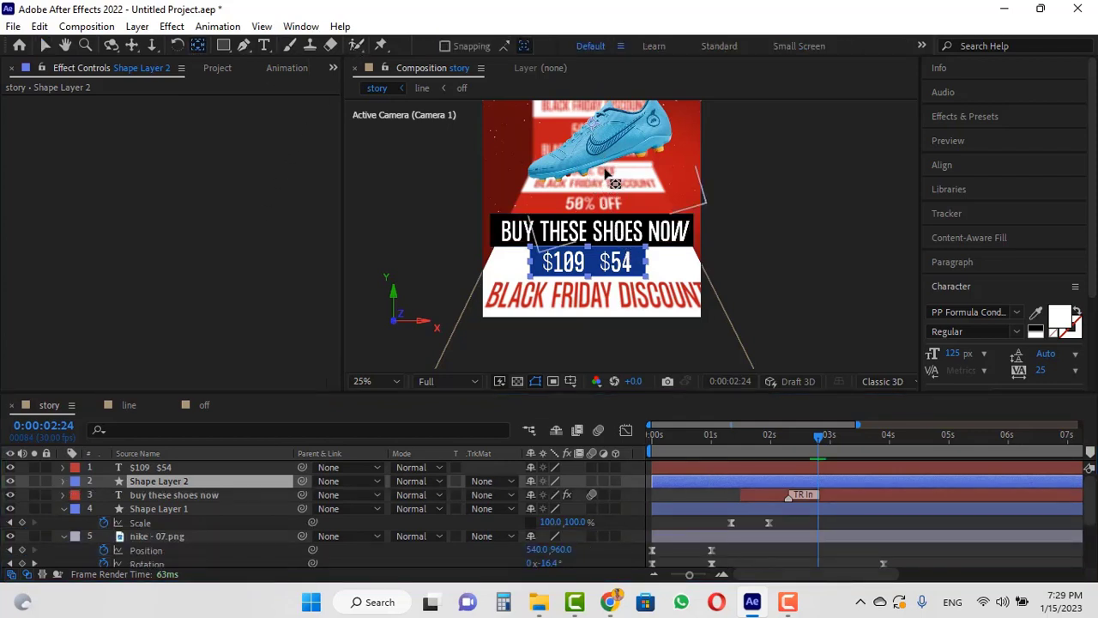
drag(592, 129, 645, 268)
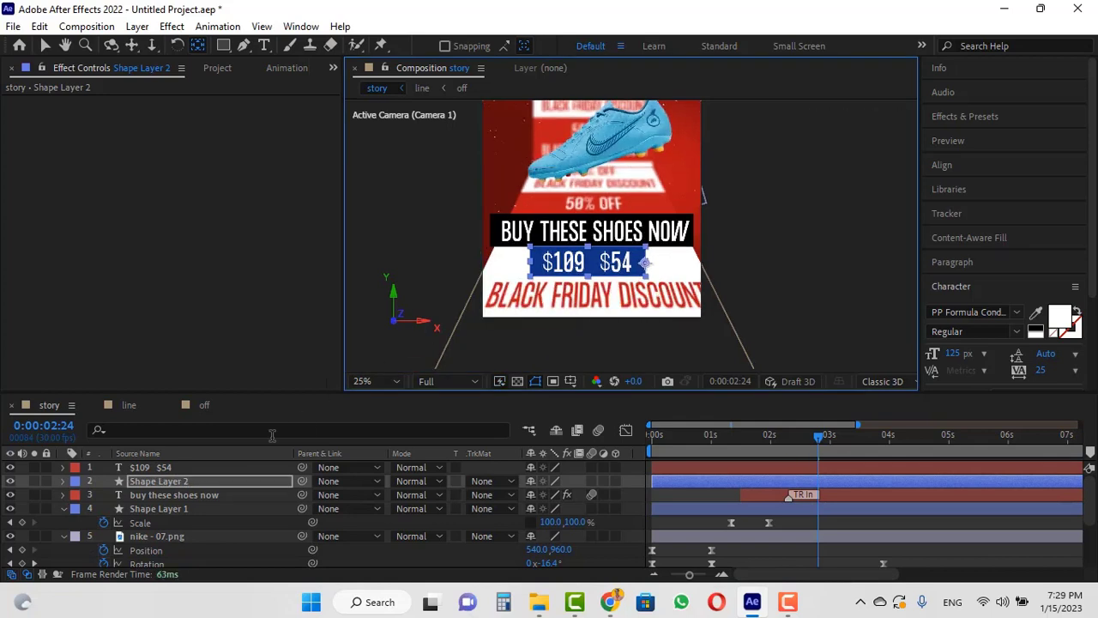
key(s)
key(s)
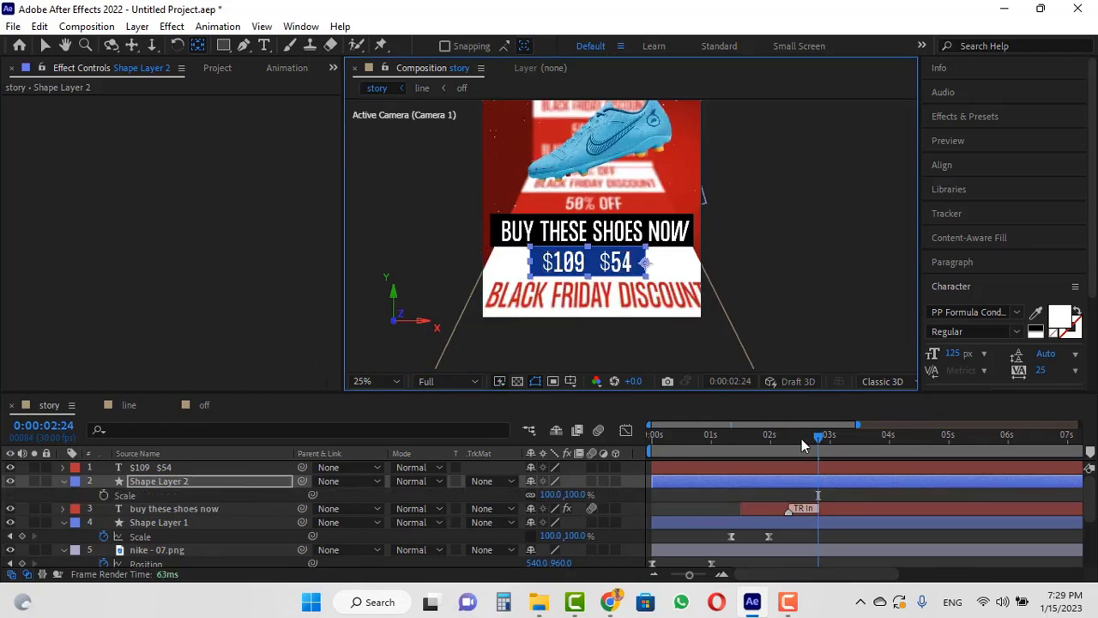
drag(802, 438, 774, 443)
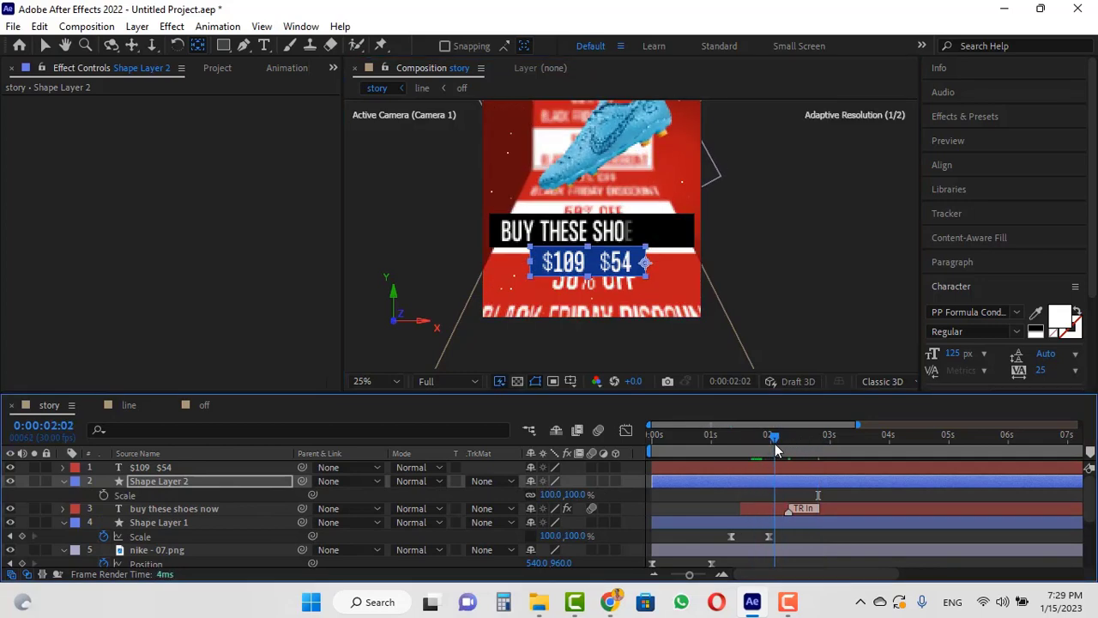
click(103, 495)
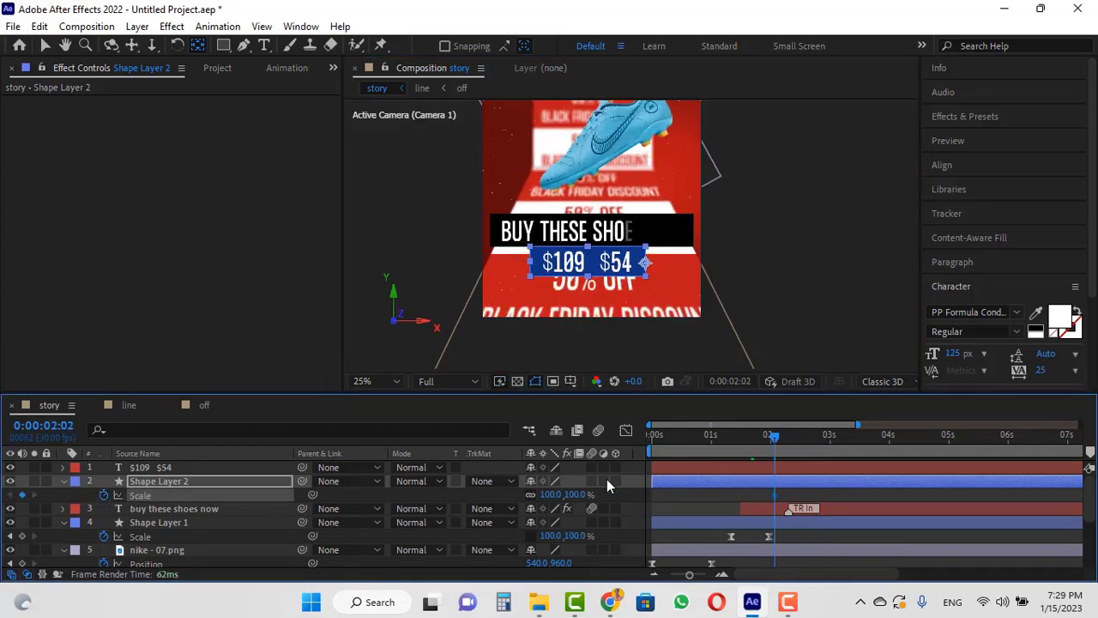
Add a 100% Scale keyframe to Shape Layer 2 at 0:00:02:25 and set its horizontal scale to 0% at 0:00:02:02.
drag(782, 431, 819, 443)
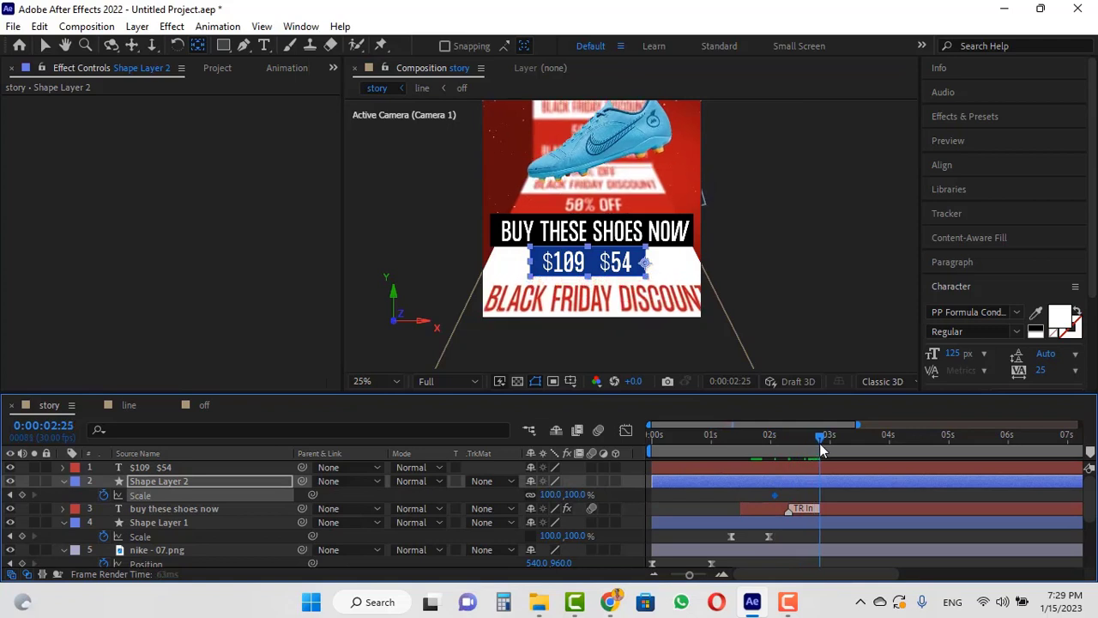
click(549, 494)
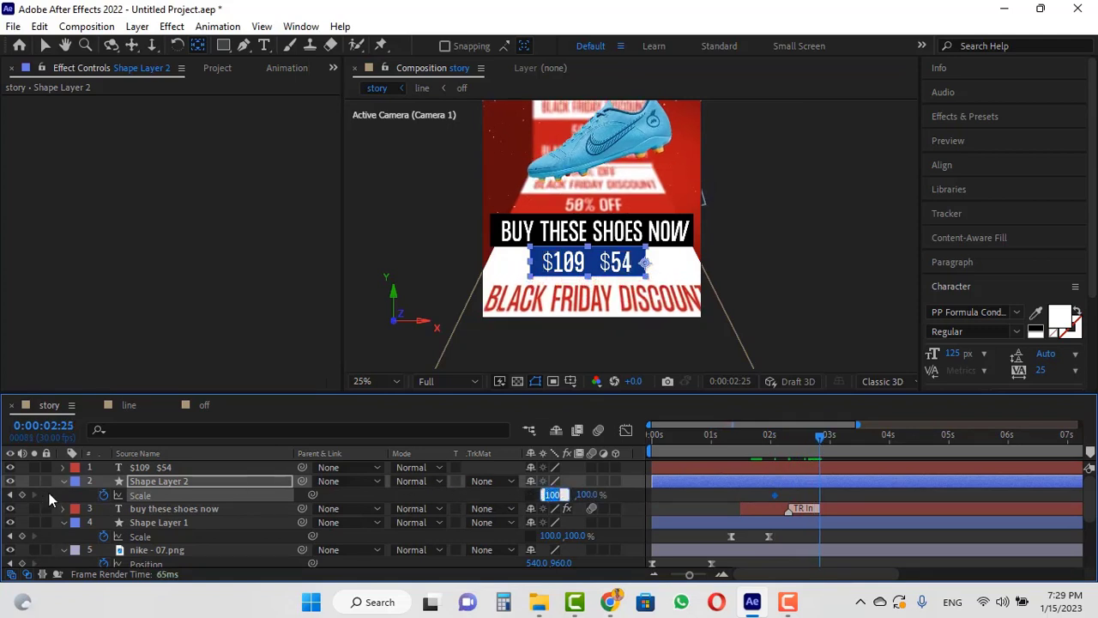
click(22, 495)
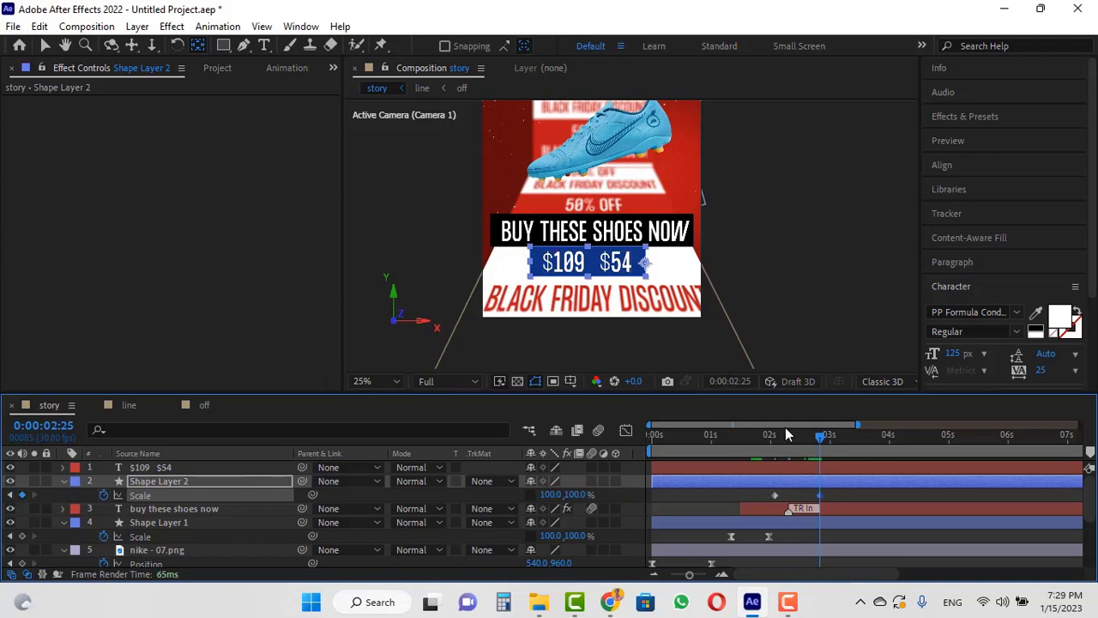
drag(785, 427, 774, 438)
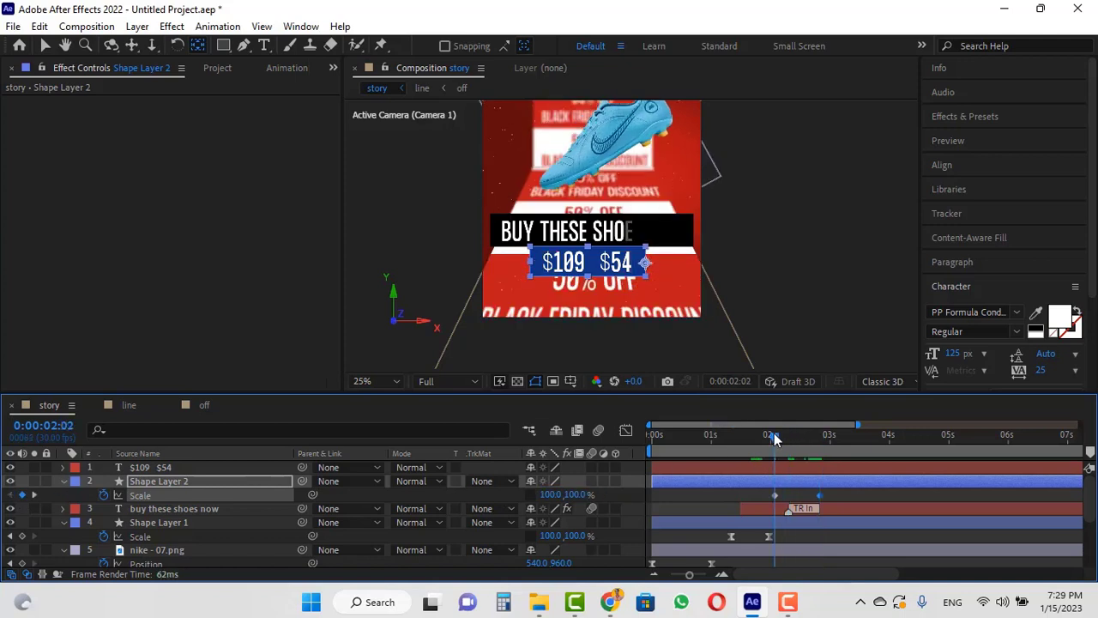
click(549, 495)
text(0)
key(Return)
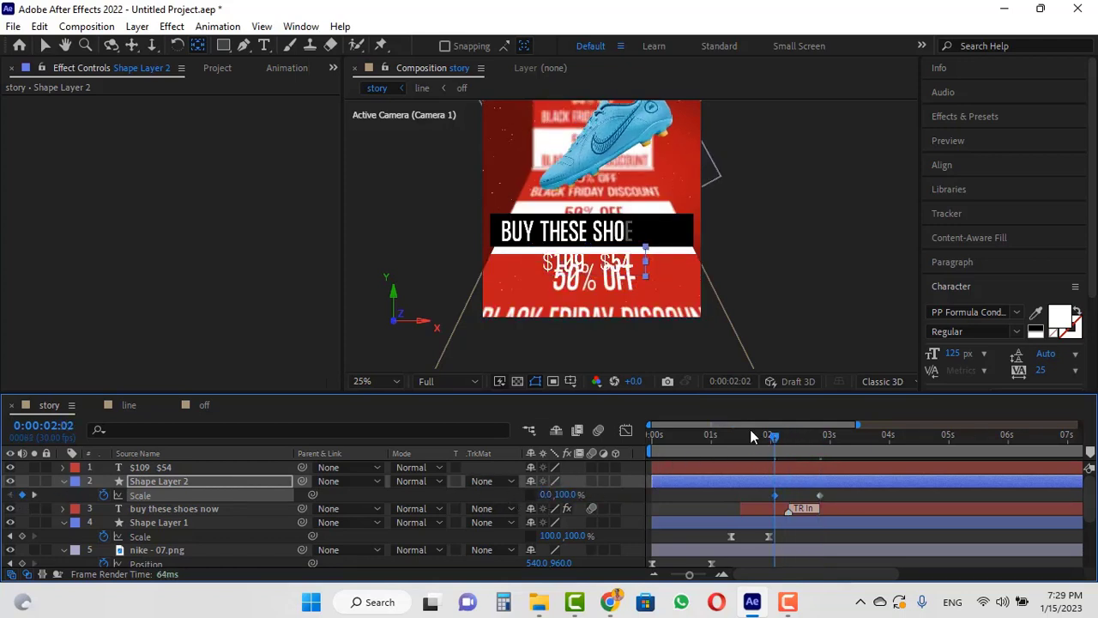
Apply Easy Ease to Shape Layer 2's Scale keyframes and scrub through the rectangle's growth.
drag(778, 445, 818, 441)
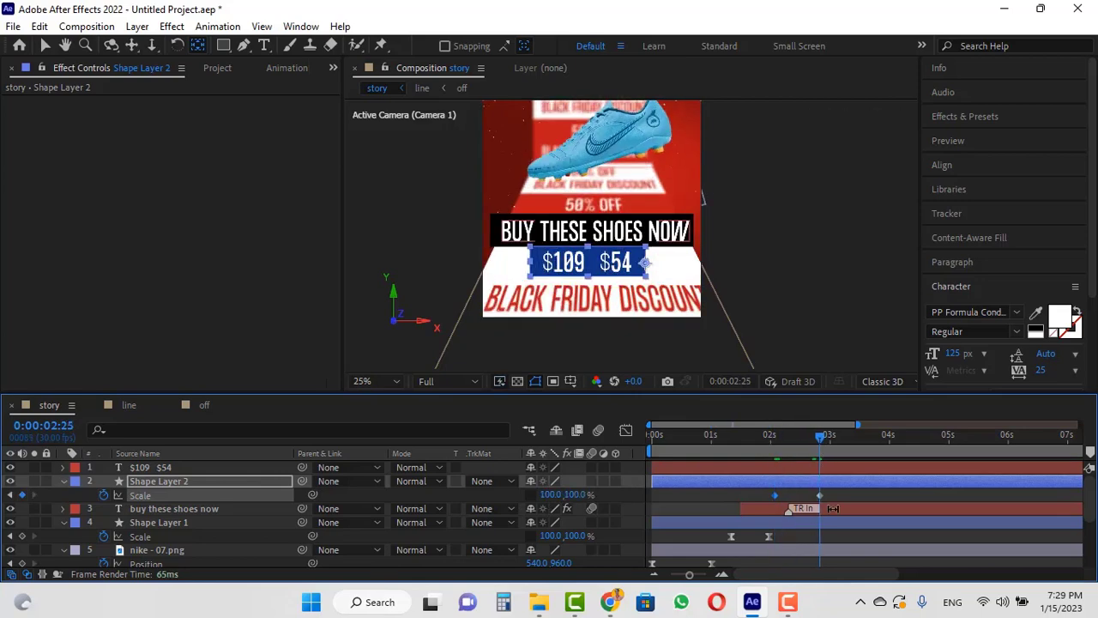
key(F9)
drag(782, 435, 776, 464)
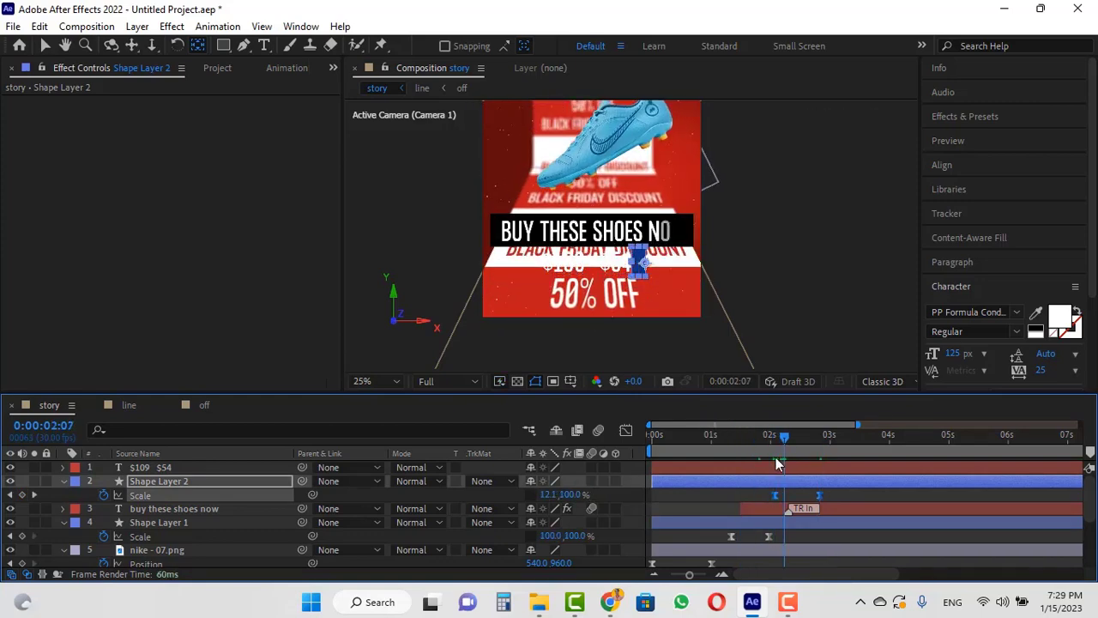
Apply the "From End" character fade preset as an In animation to the price text and collapse its properties.
click(155, 466)
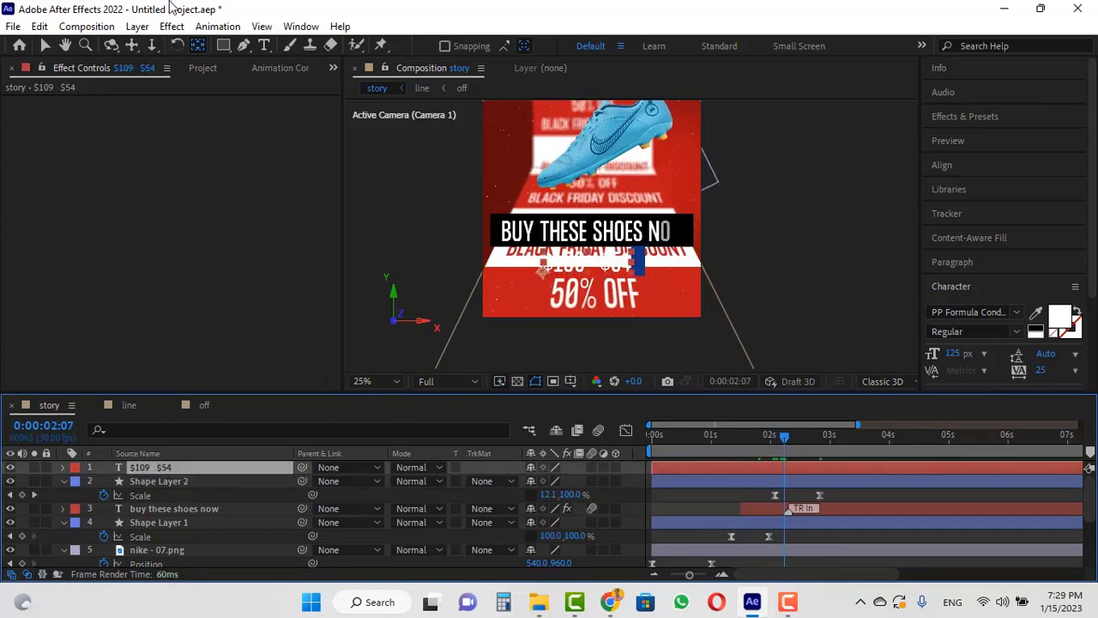
click(263, 67)
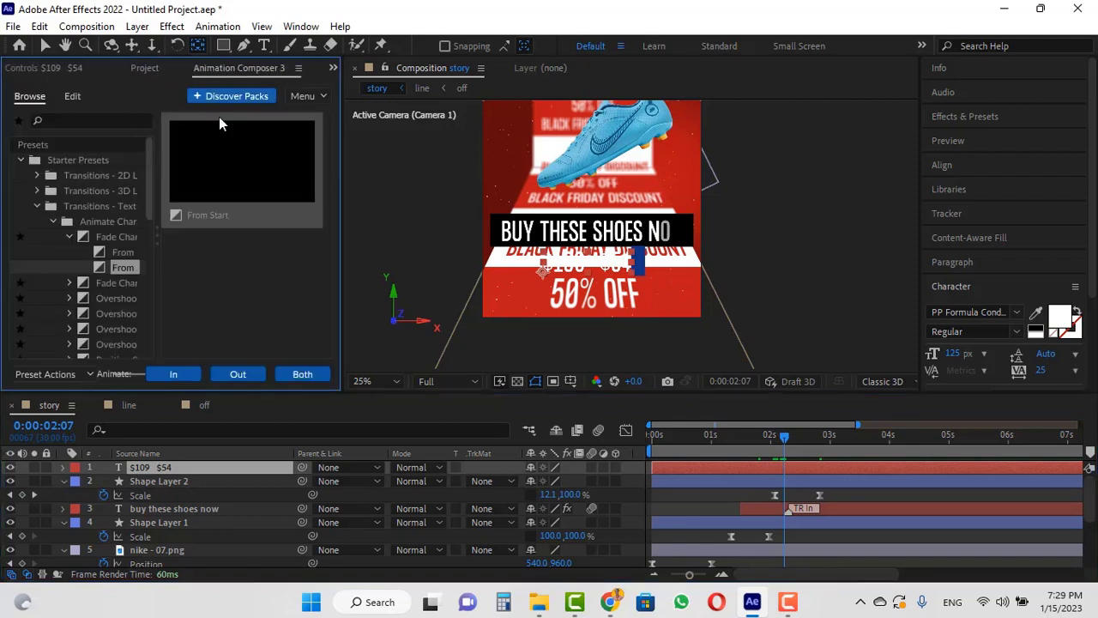
click(114, 249)
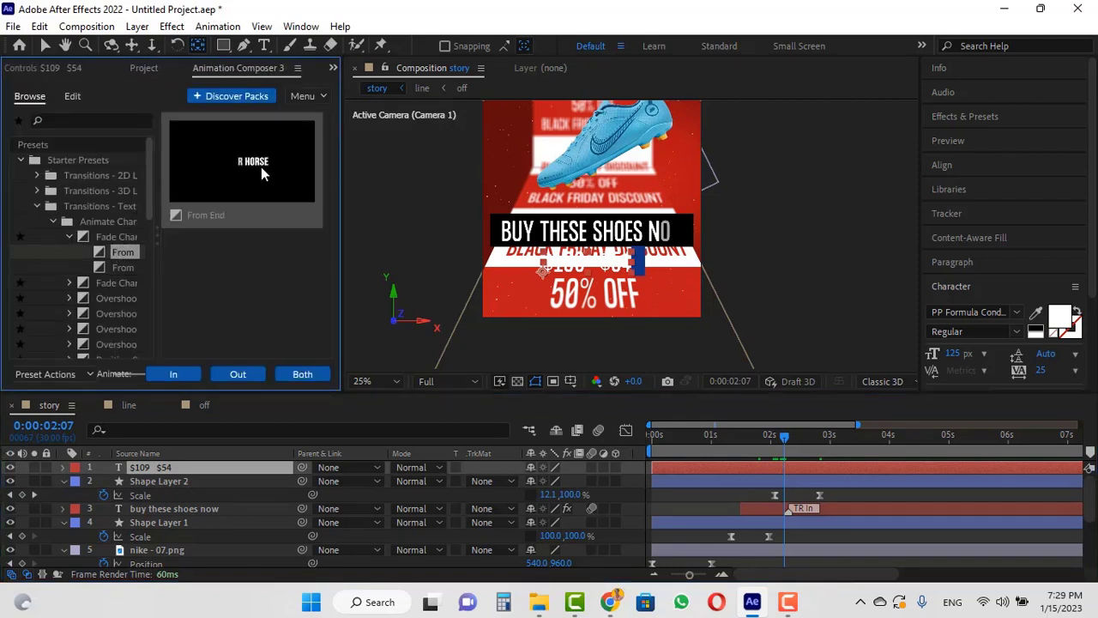
click(173, 378)
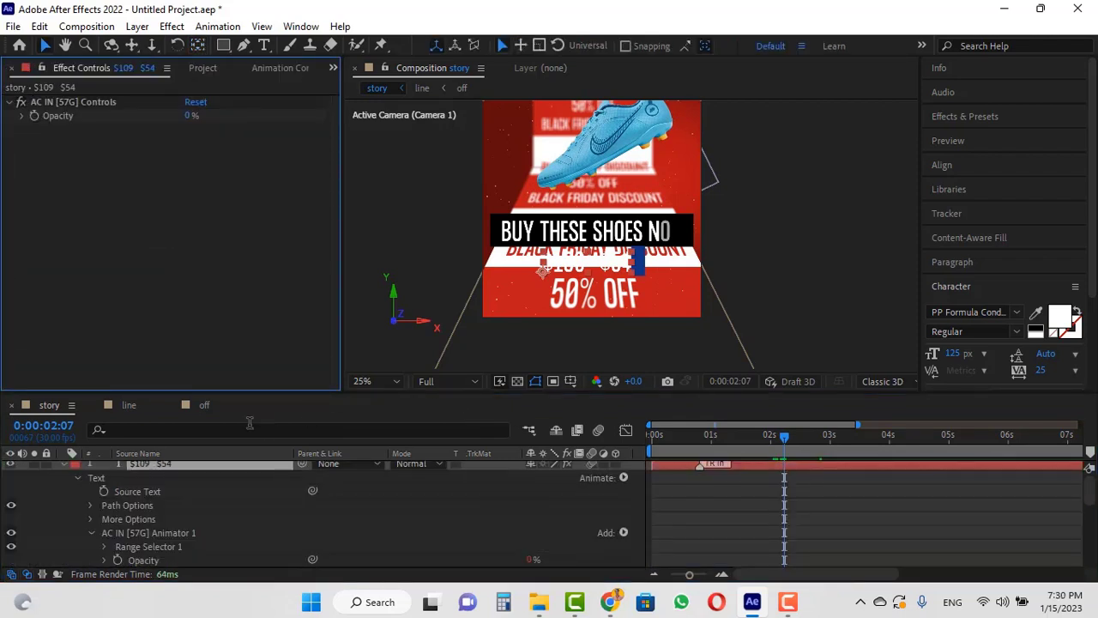
click(63, 464)
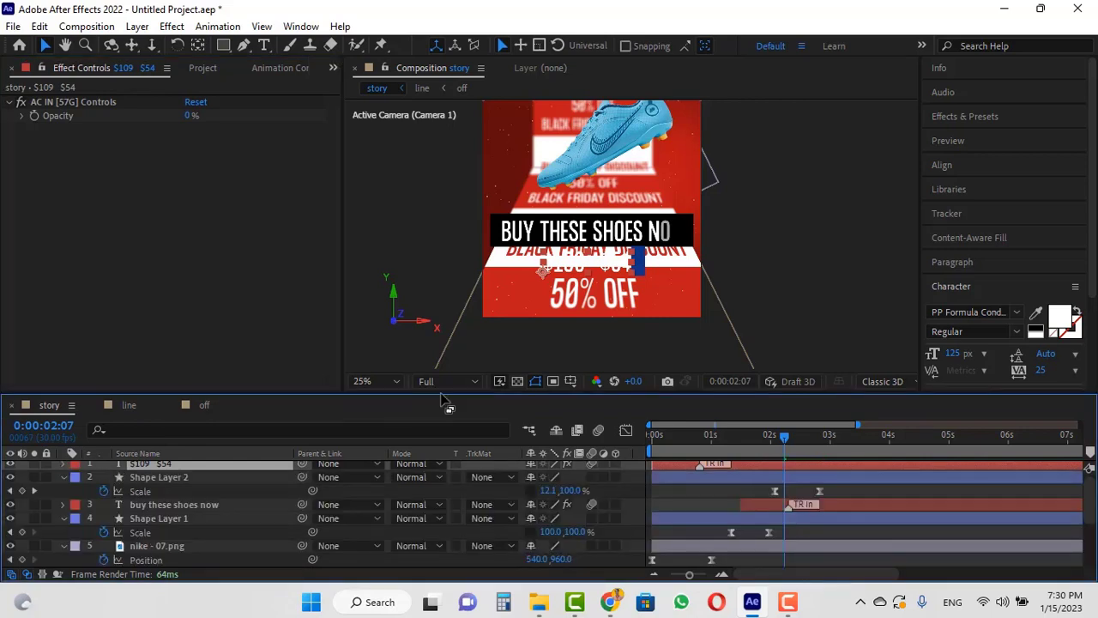
Shift the price text layer to start at about 0:00:02:08 and preview the price label animation from 0:00:00:27.
drag(827, 465, 955, 466)
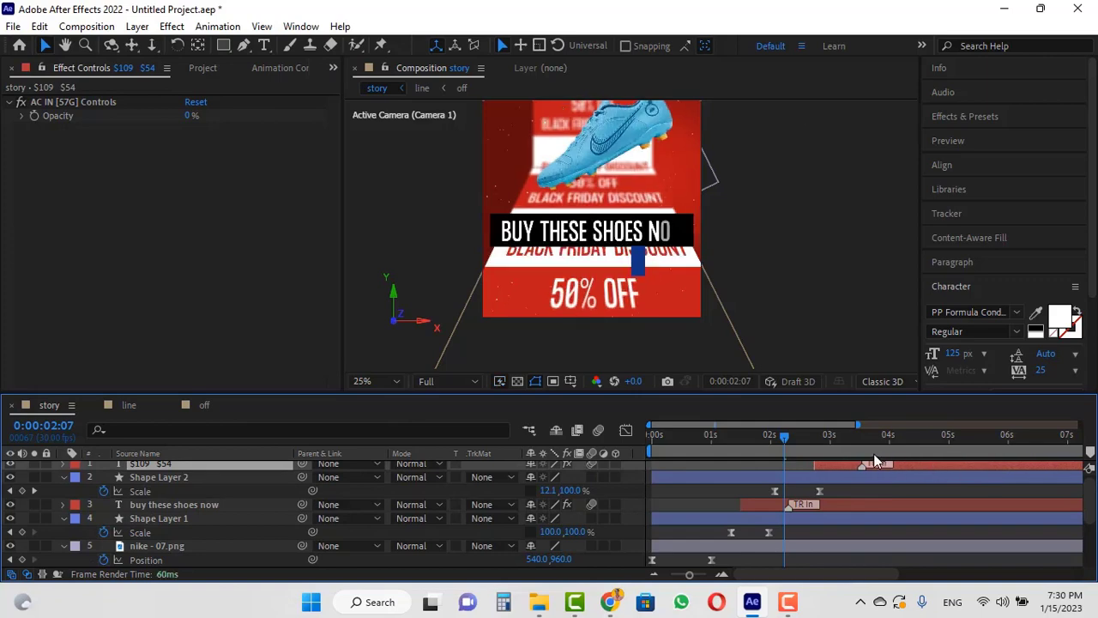
drag(795, 439, 848, 444)
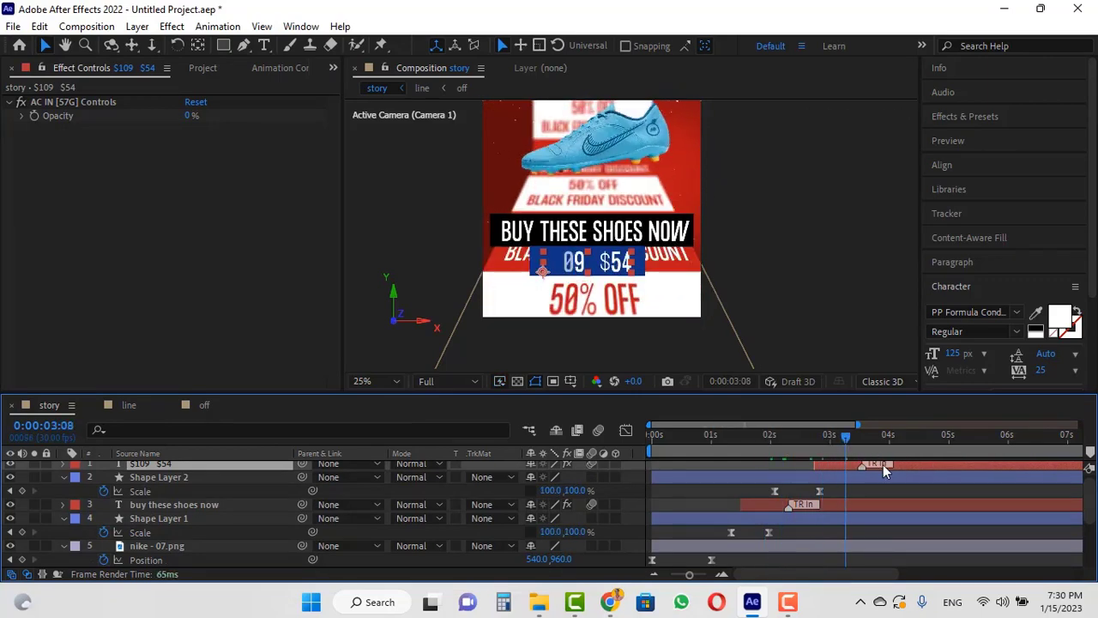
drag(908, 463, 880, 462)
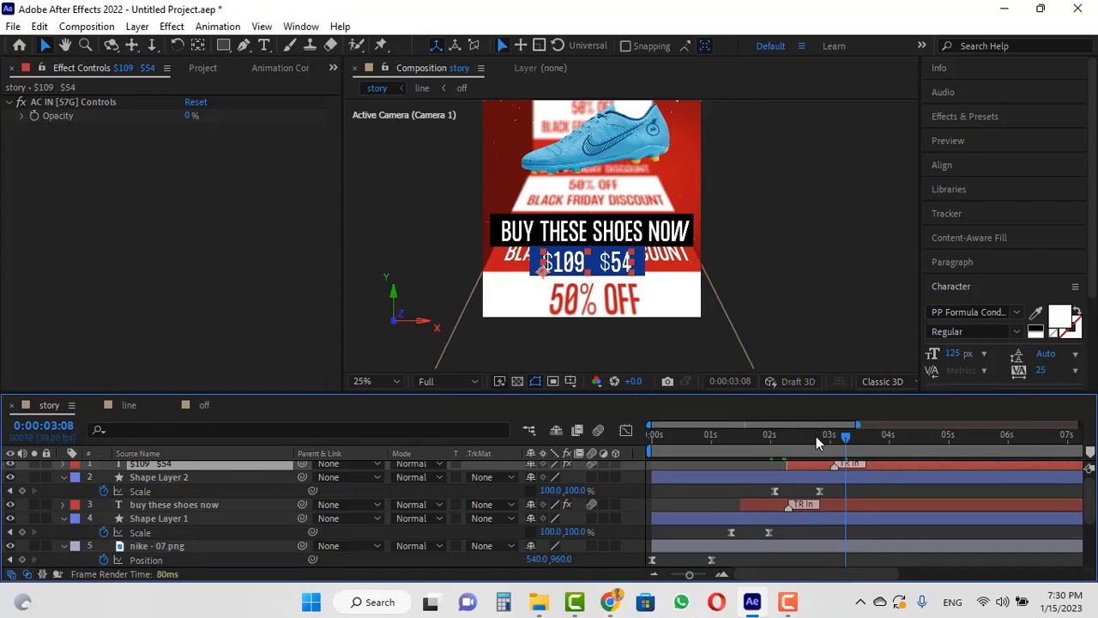
mouse_move(816, 435)
mouse_down()
mouse_move(770, 446)
mouse_move(836, 443)
mouse_move(706, 446)
mouse_up()
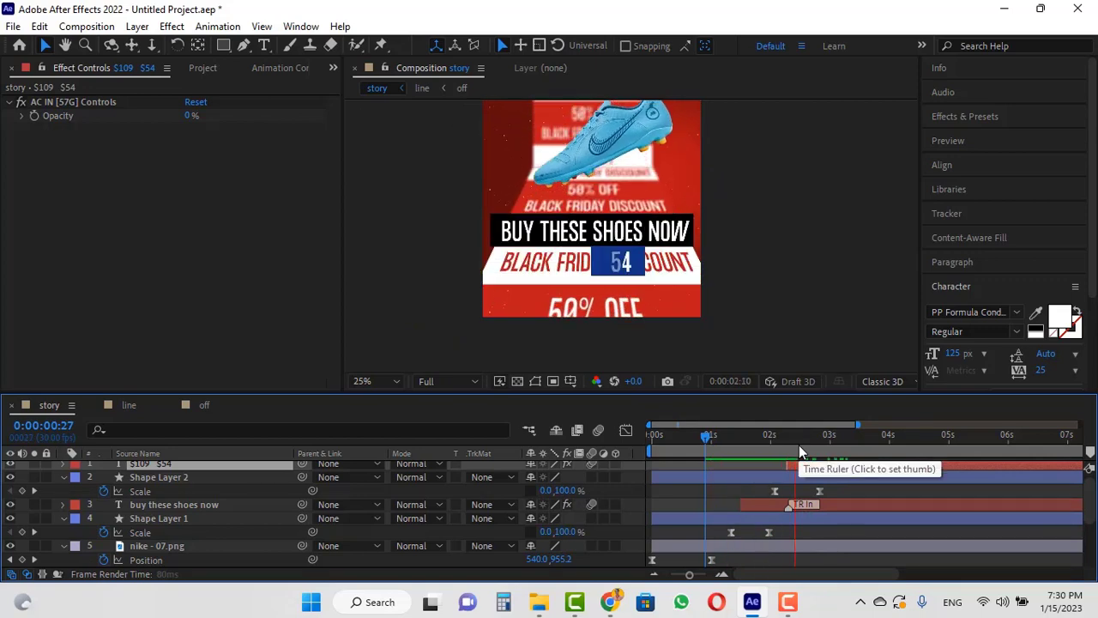
key(space)
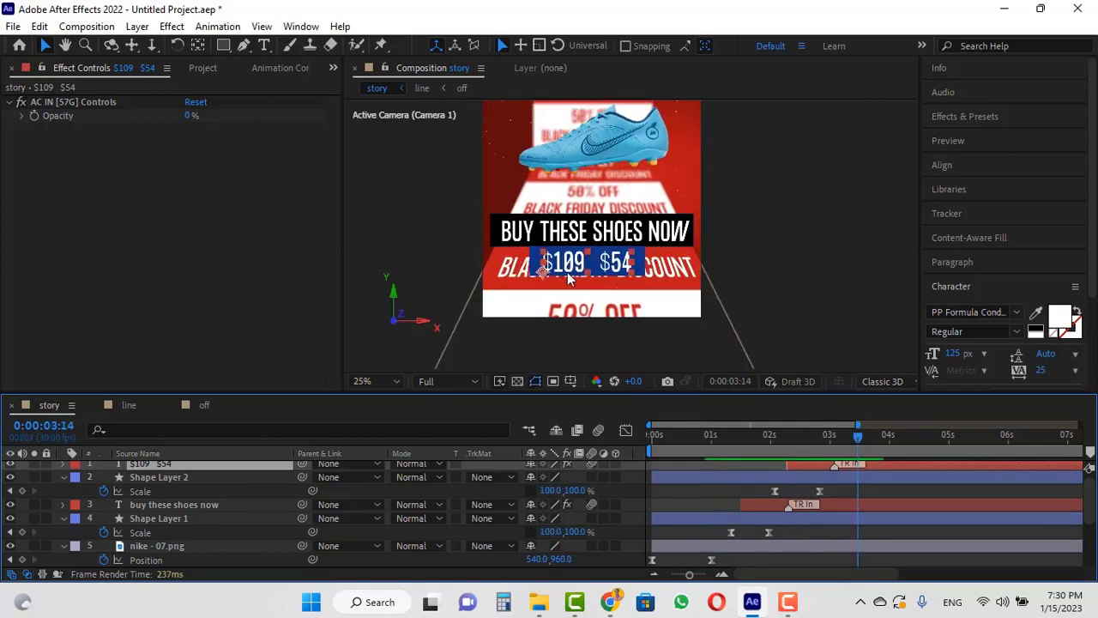
With no layer selected, draw a straight diagonal Pen line across "$109" from lower left to upper right as a new shape layer.
scroll(569, 278, up, 2)
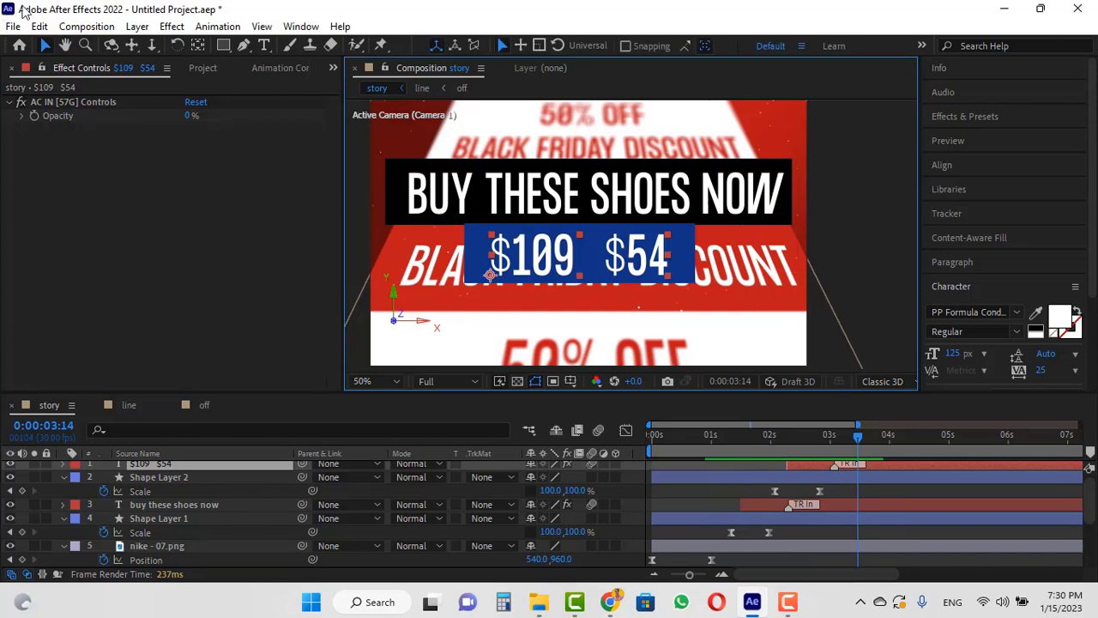
click(244, 44)
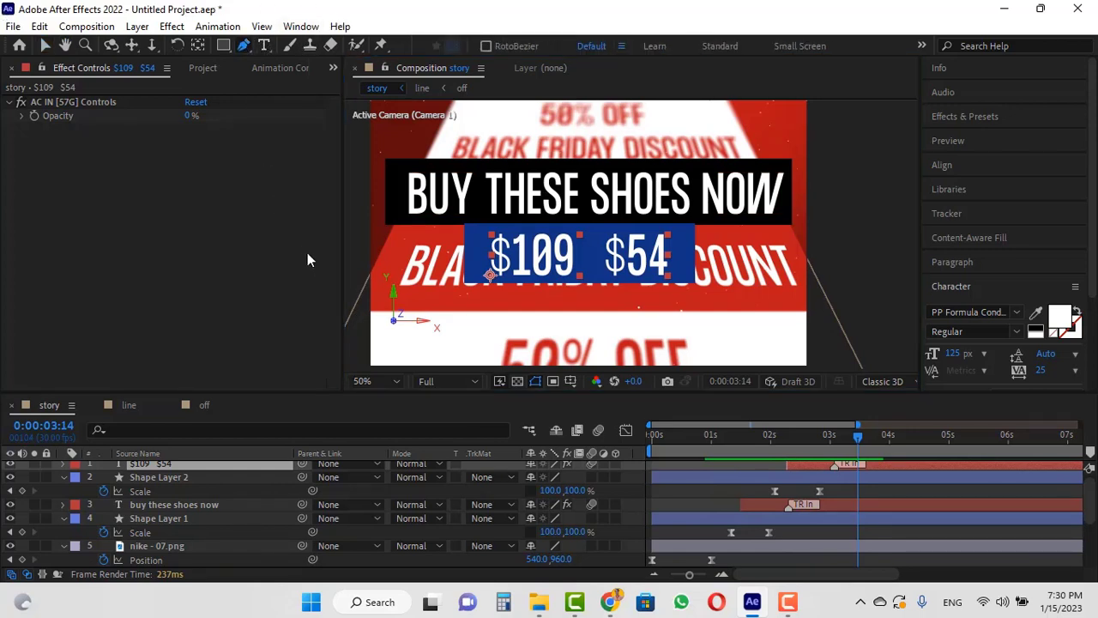
key(F2)
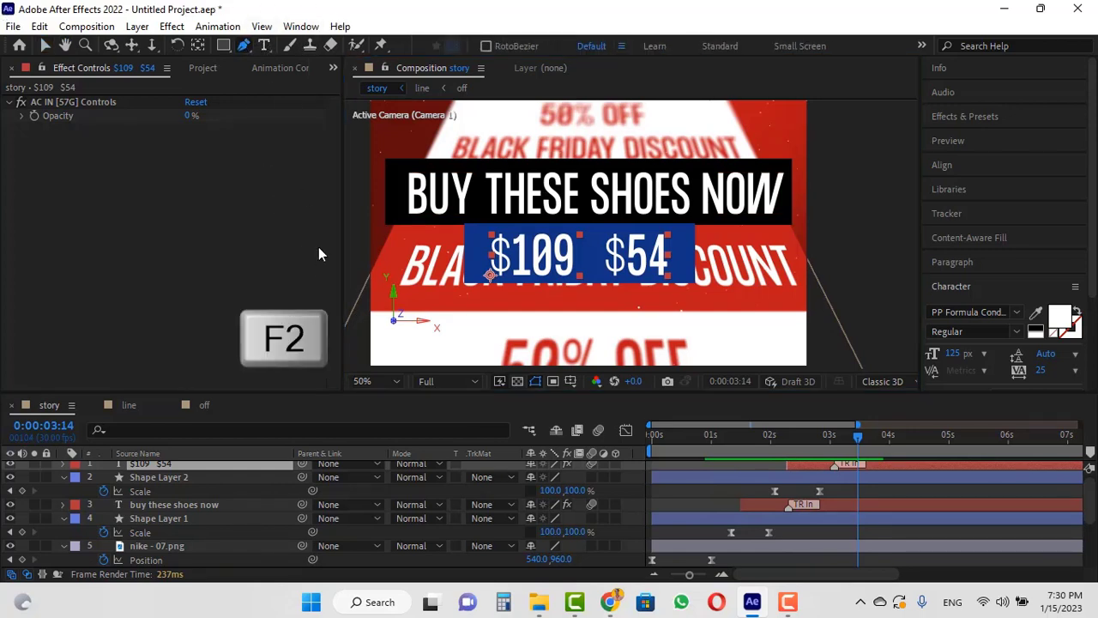
click(588, 230)
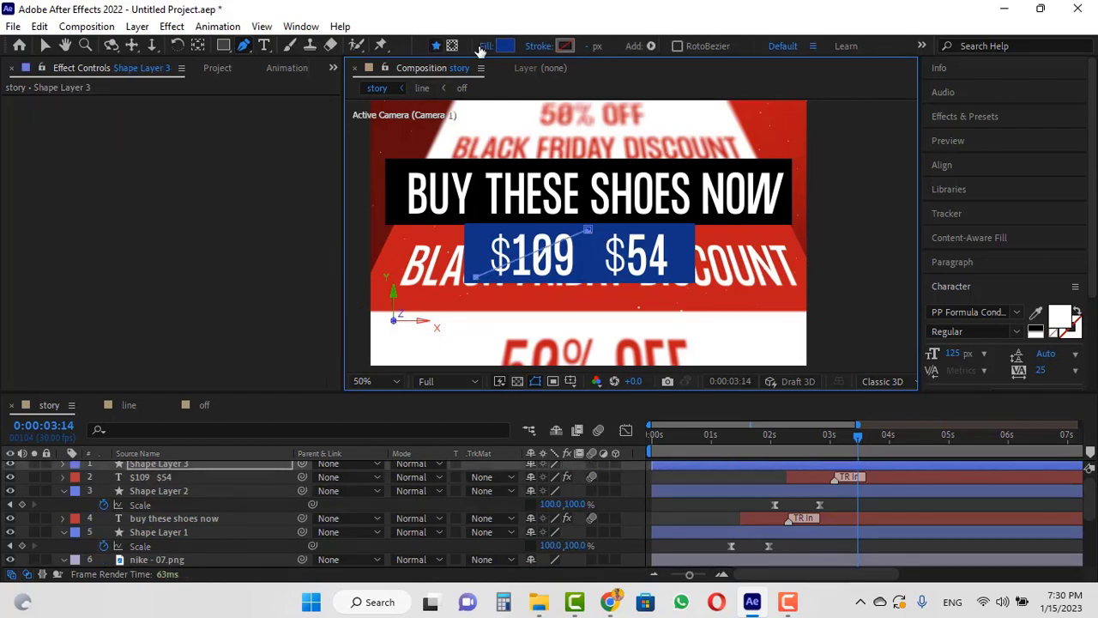
Set the diagonal line's fill to None and give it a solid white 15 px stroke.
click(483, 46)
click(466, 255)
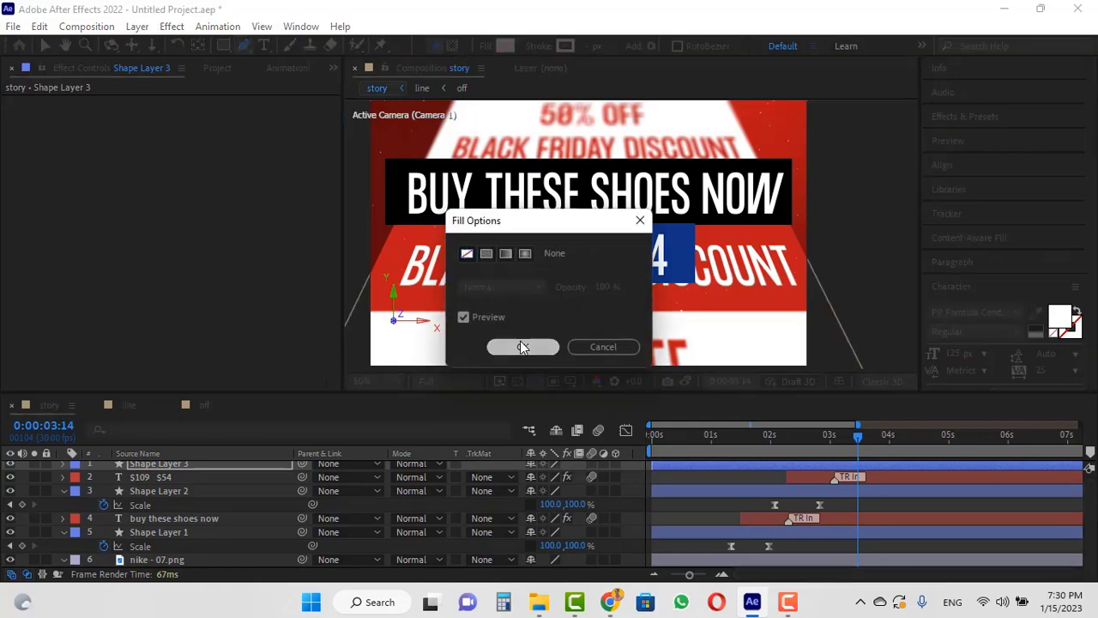
click(522, 346)
click(538, 47)
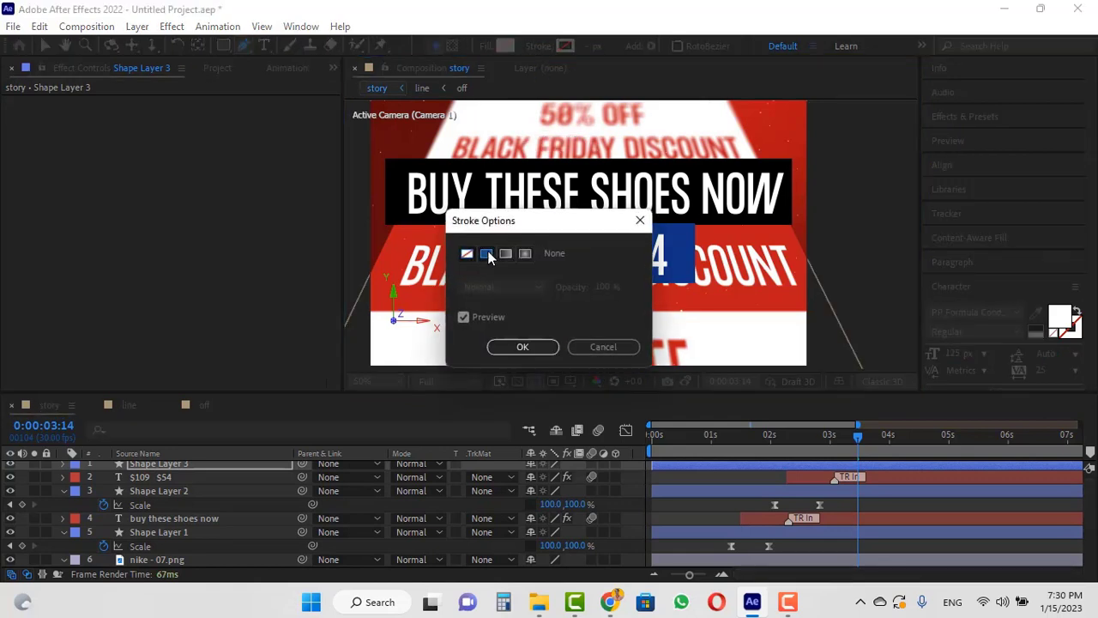
click(523, 346)
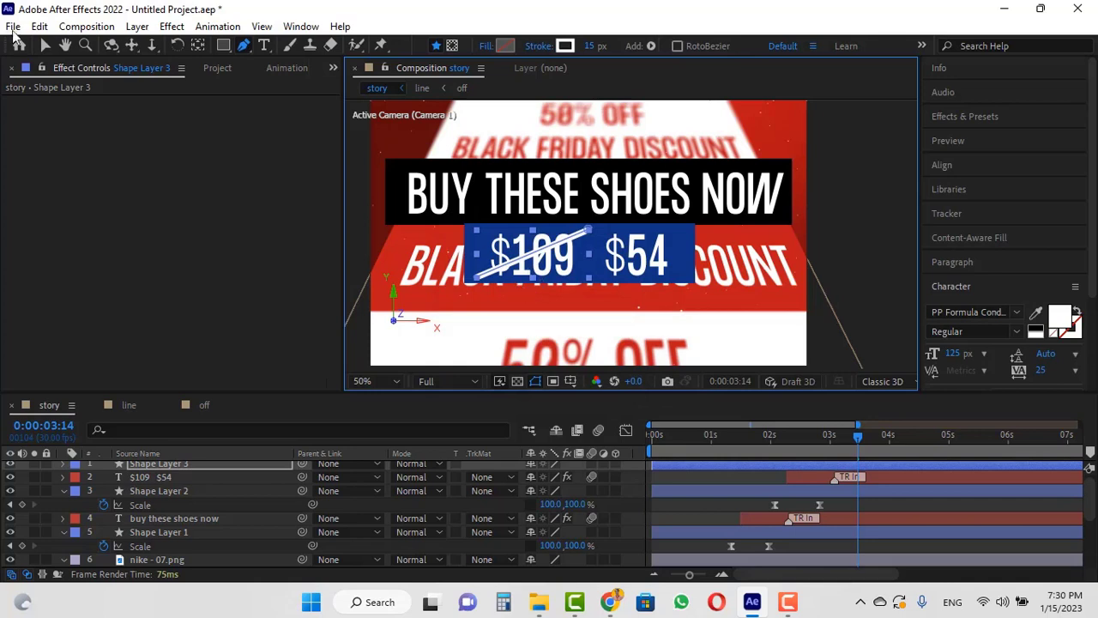
click(45, 45)
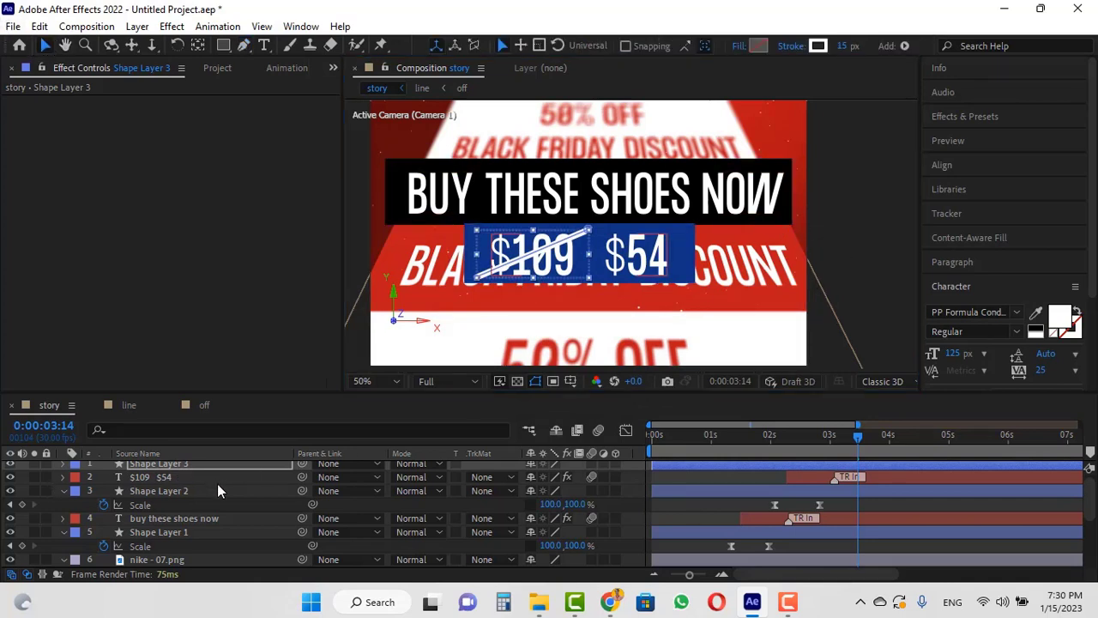
Add Trim Paths to the strikethrough line in Shape Layer 3 and set its End value to 0%.
scroll(217, 490, up, 1)
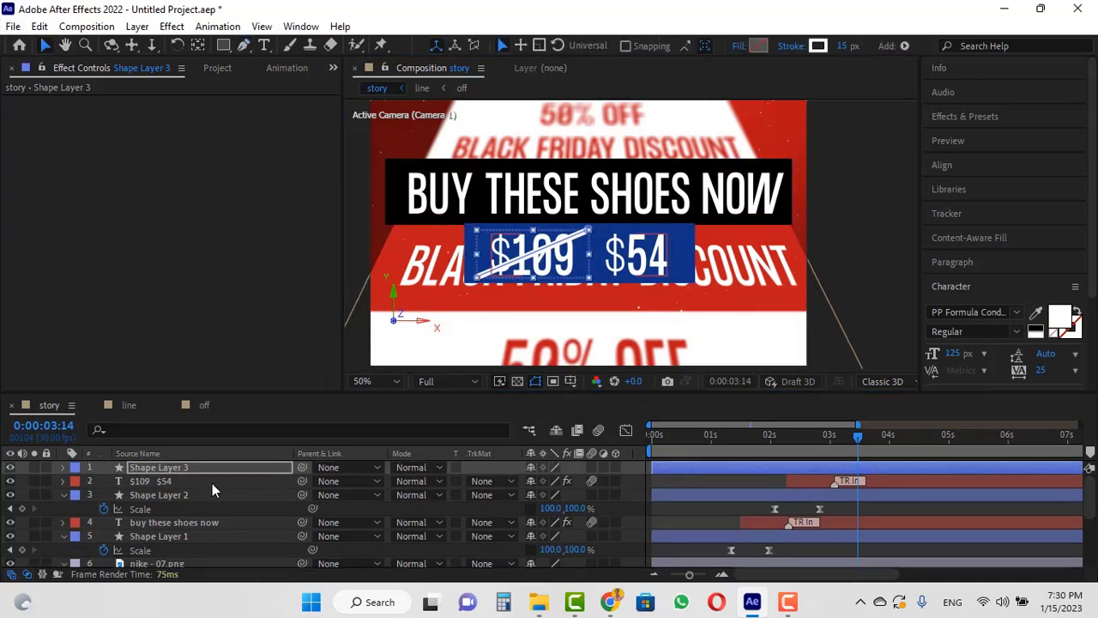
click(64, 467)
click(624, 481)
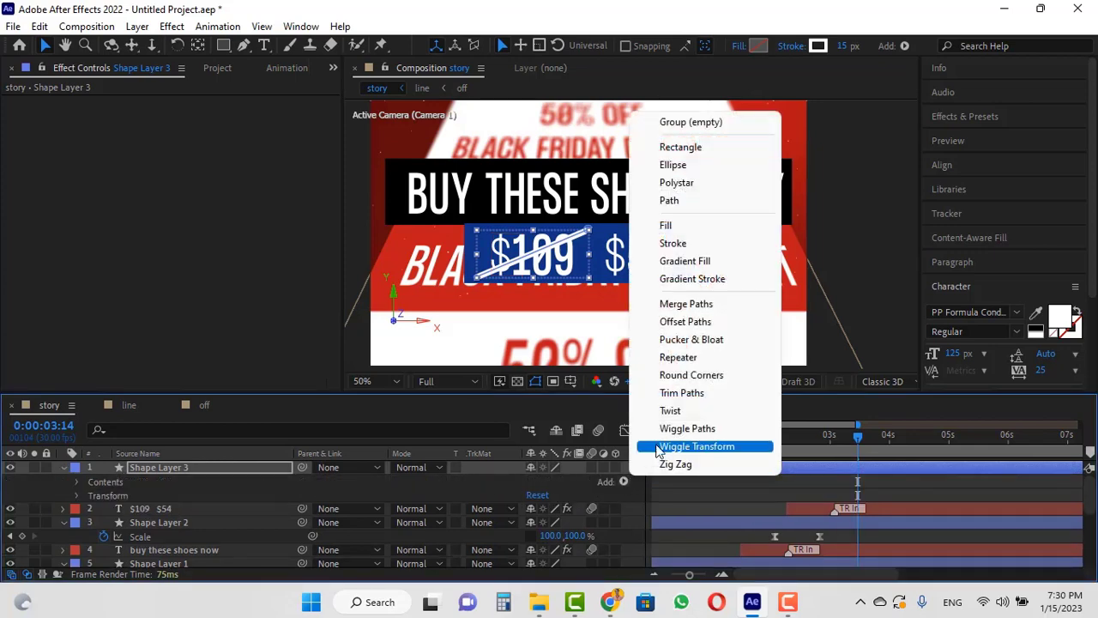
click(678, 396)
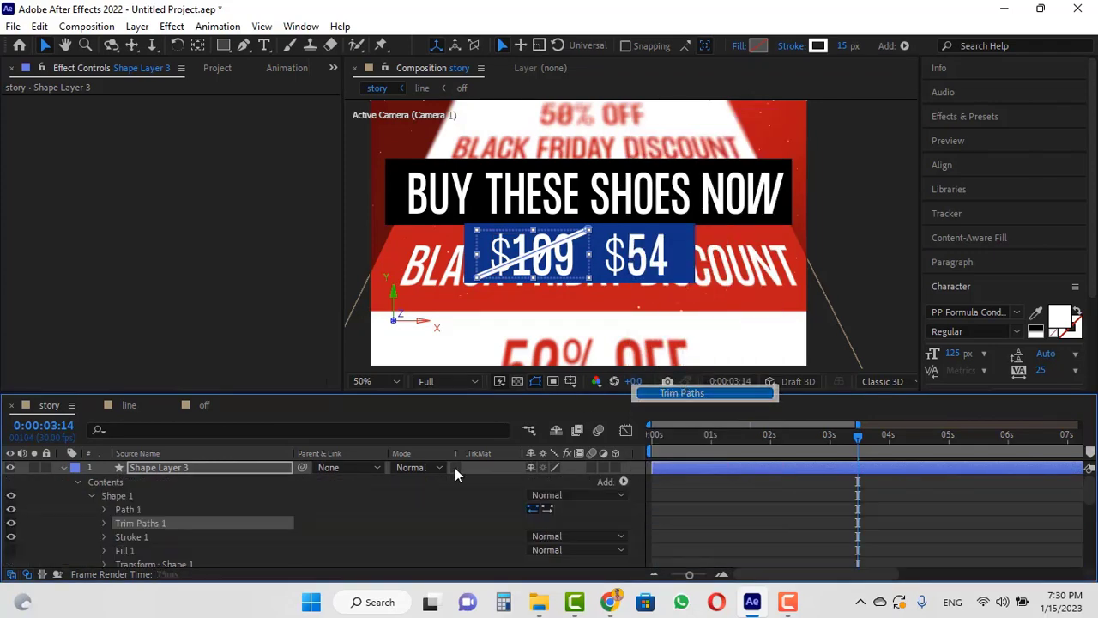
click(104, 522)
scroll(172, 527, down, 1)
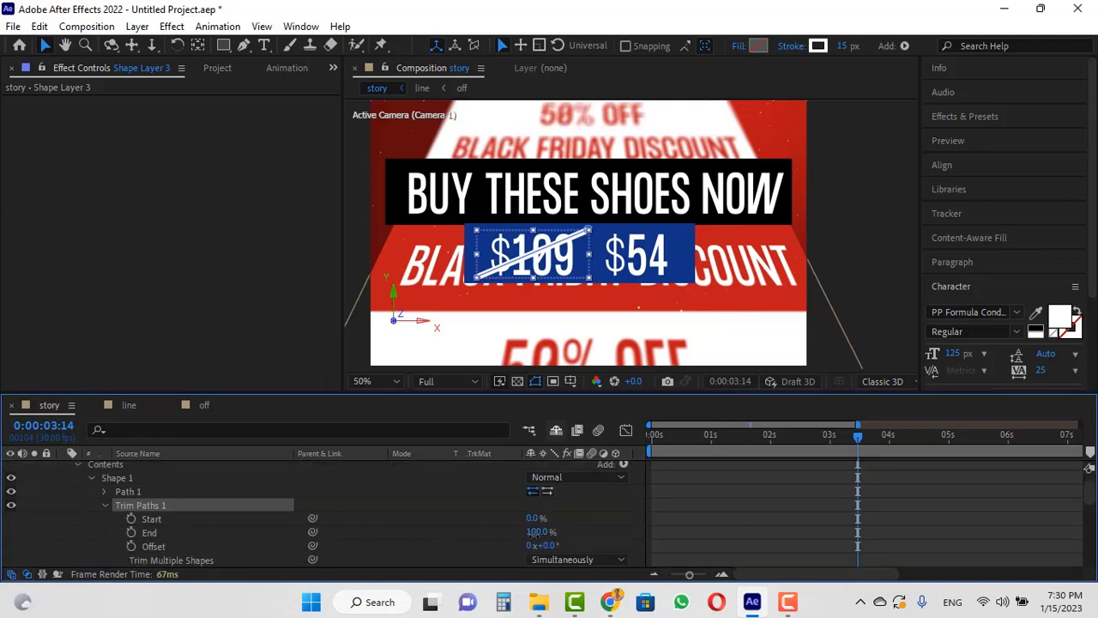
text(0)
click(193, 533)
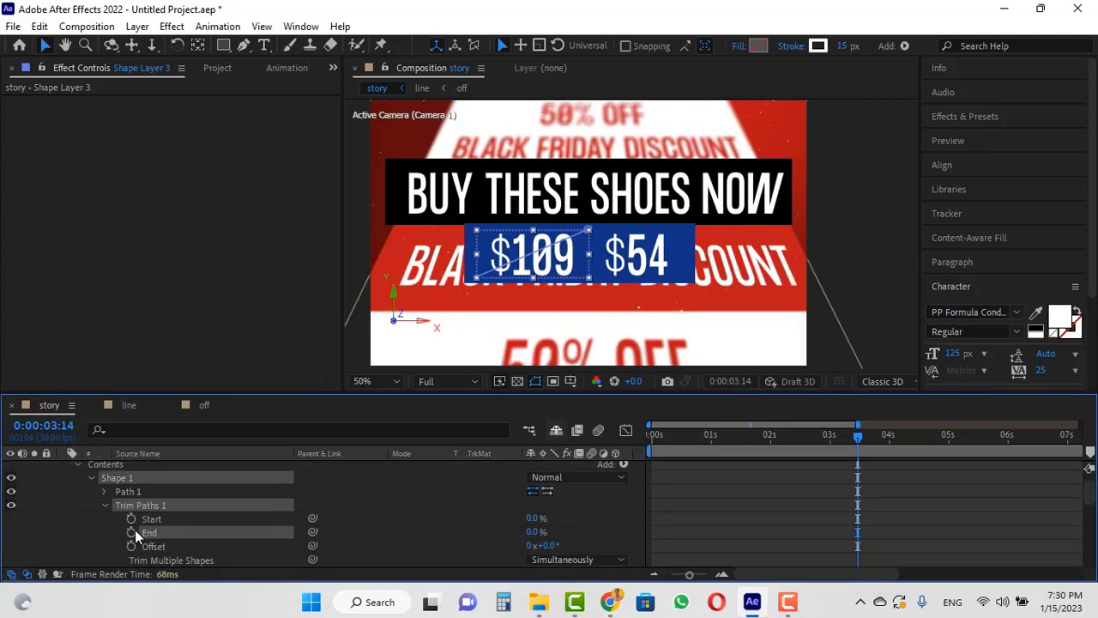
Keyframe the strikethrough's Trim Paths End from 0% at 0:00:03:14 to 100% at 0:00:04:01 and preview the line drawing on.
click(893, 435)
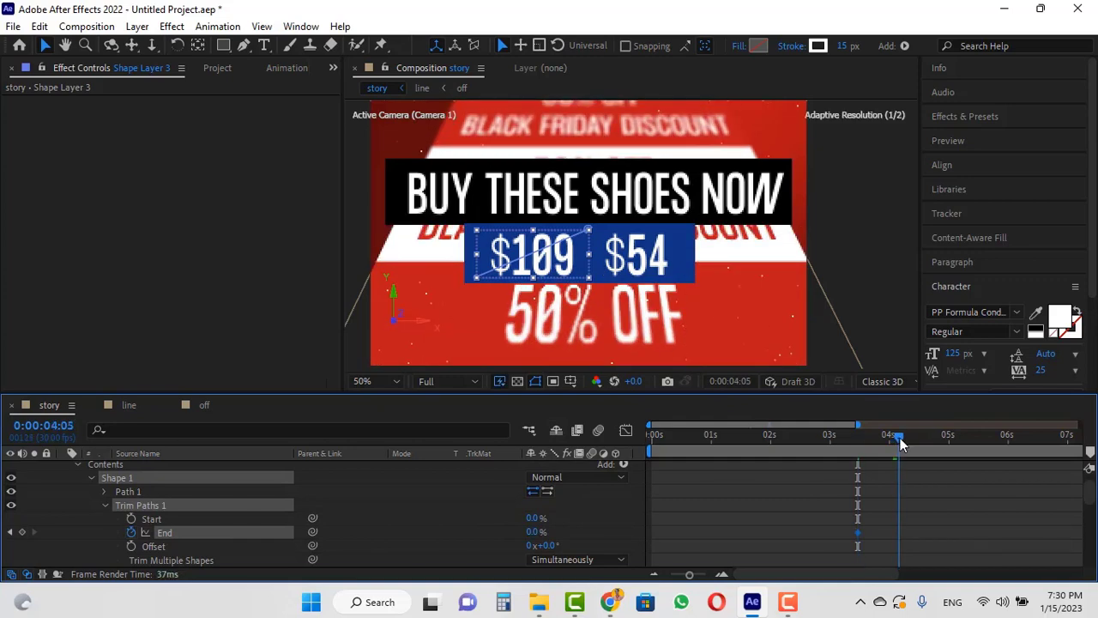
drag(529, 532, 583, 533)
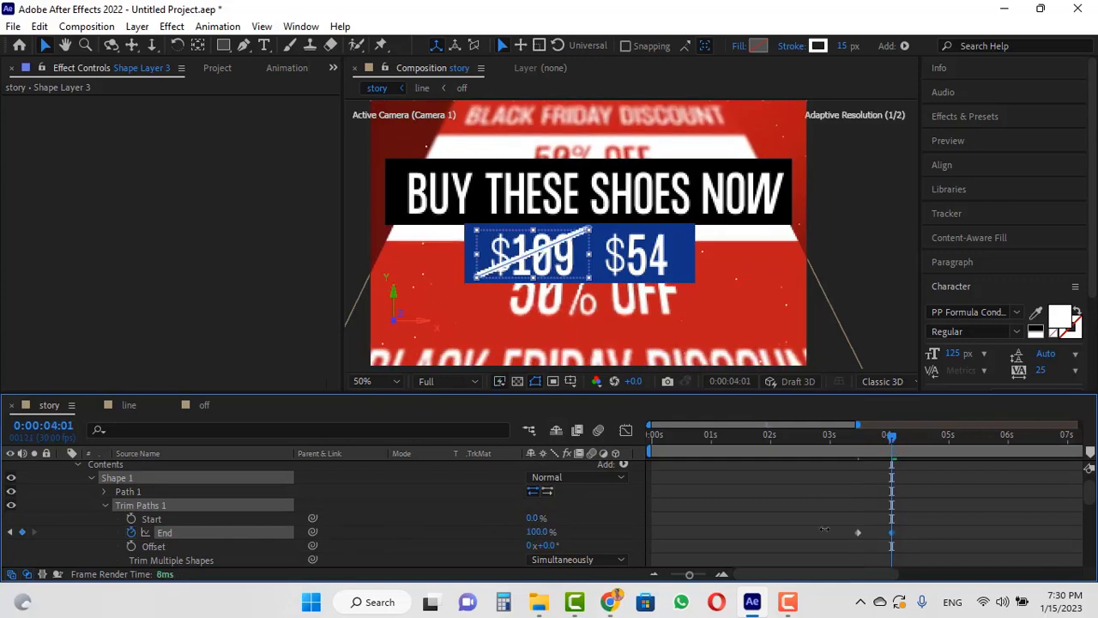
drag(890, 436, 791, 451)
key(space)
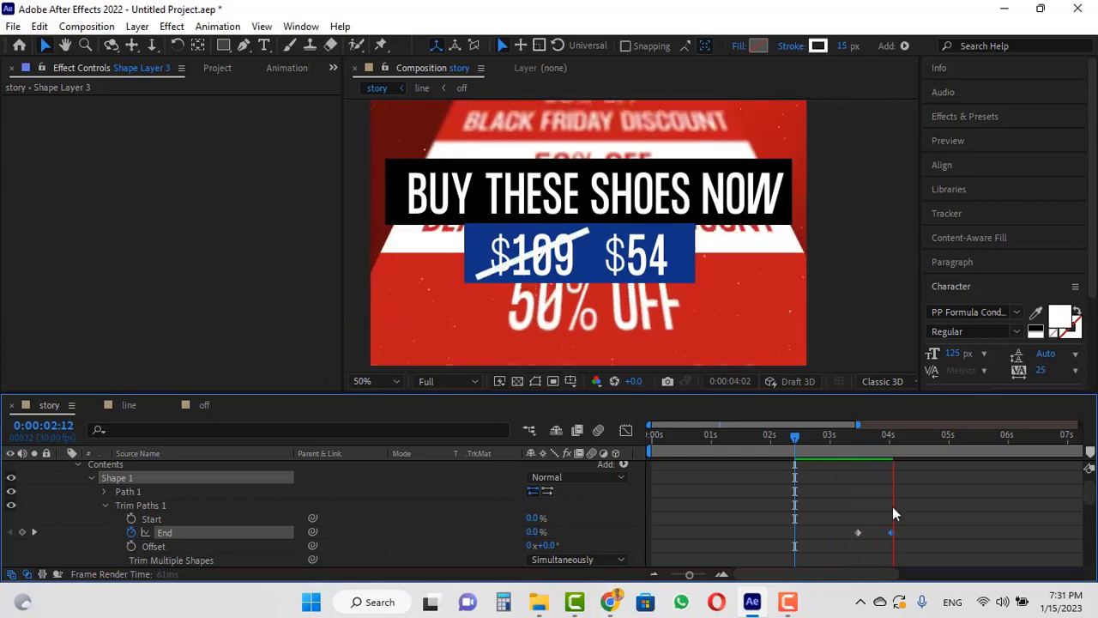
Move both End keyframes earlier so the first sits just before the 3-second mark, and preview from 0:00:02:04.
drag(933, 517, 820, 534)
drag(813, 436, 778, 440)
key(space)
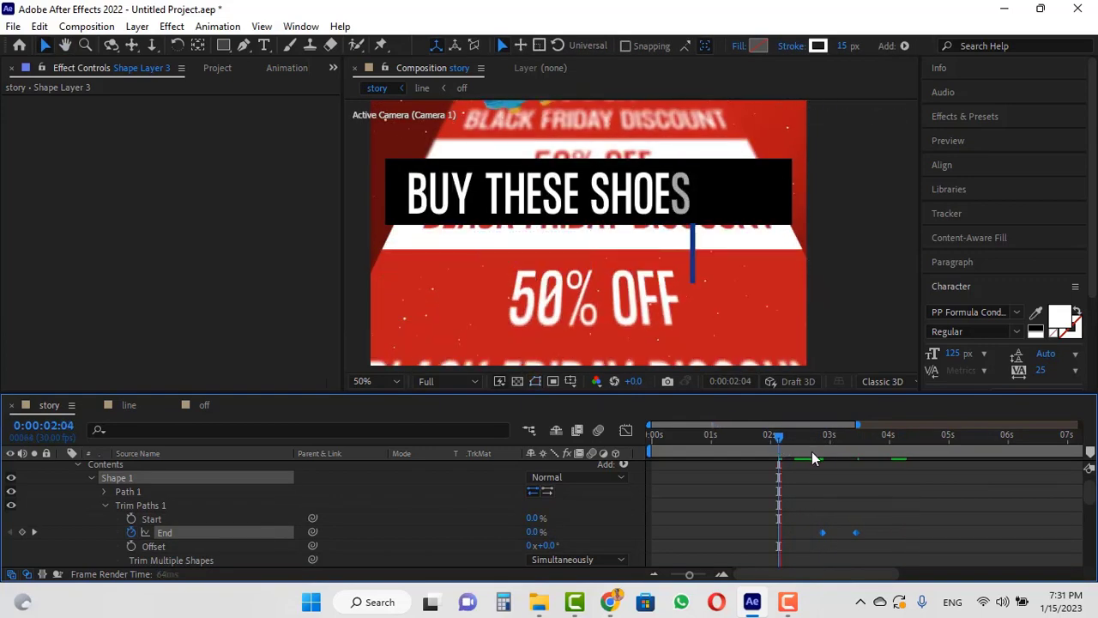
Apply Easy Ease to both End keyframes, shift them so the first falls at about 2.5 seconds, and preview the strikethrough timing.
key(F9)
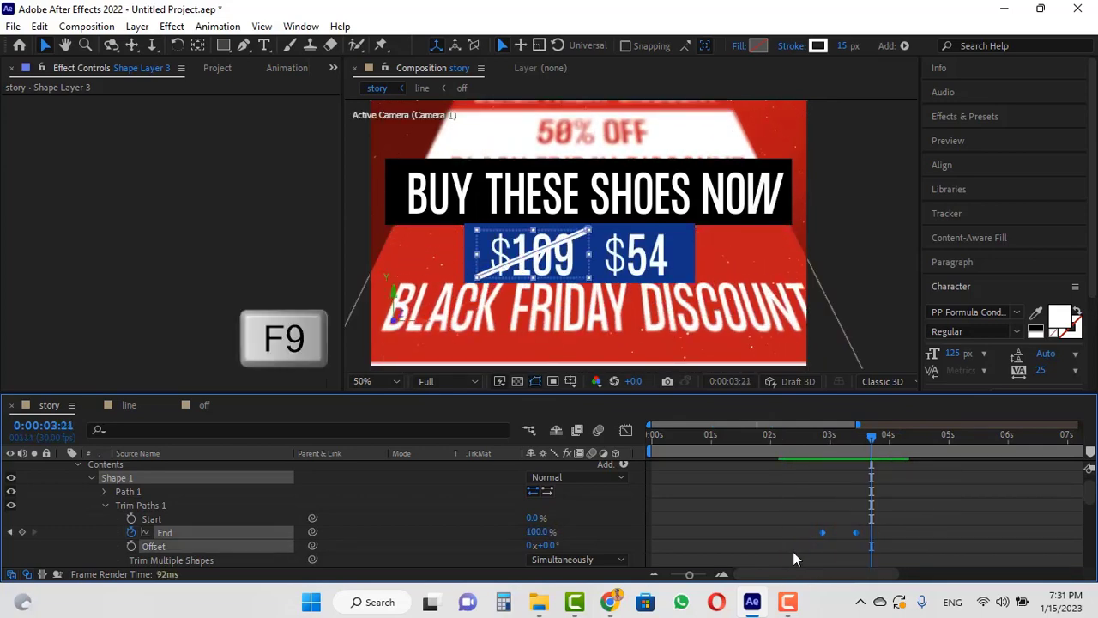
drag(824, 533, 801, 533)
click(758, 438)
key(space)
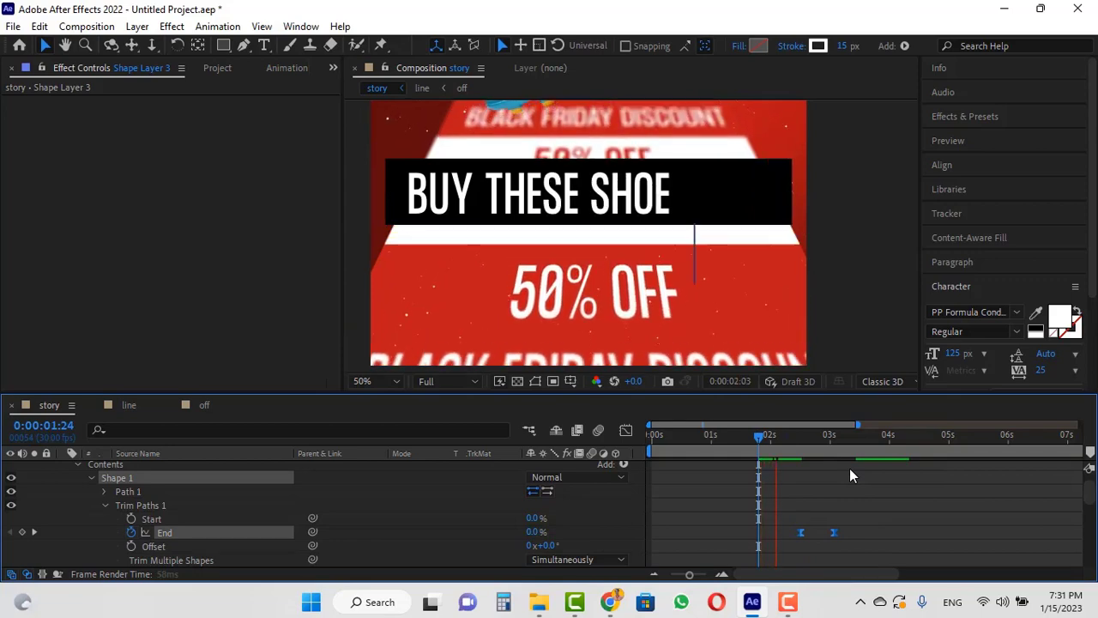
click(742, 436)
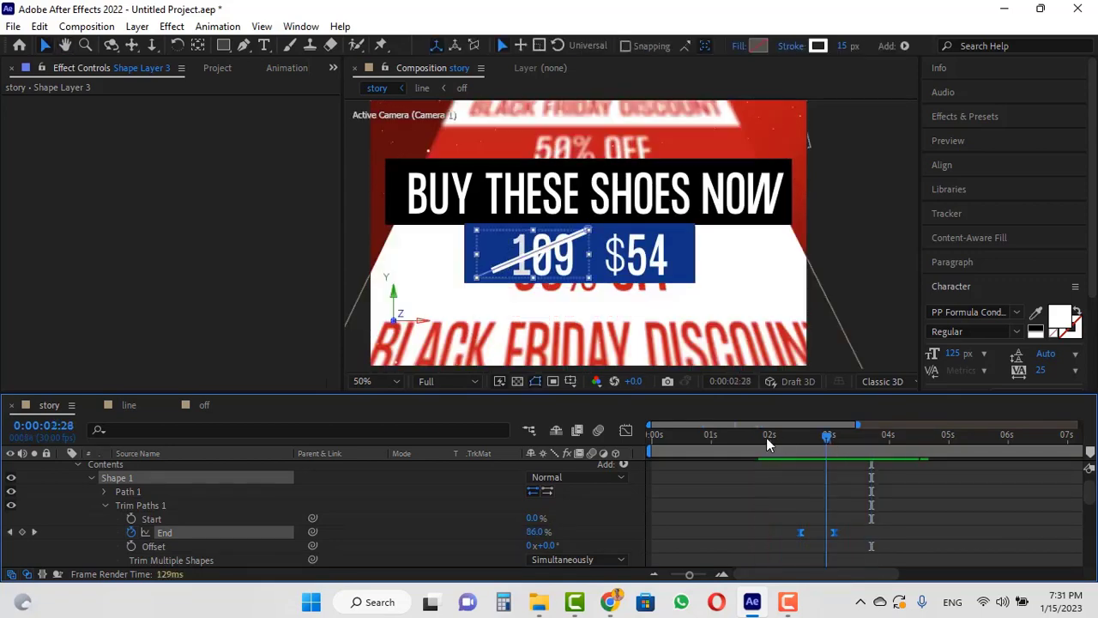
key(space)
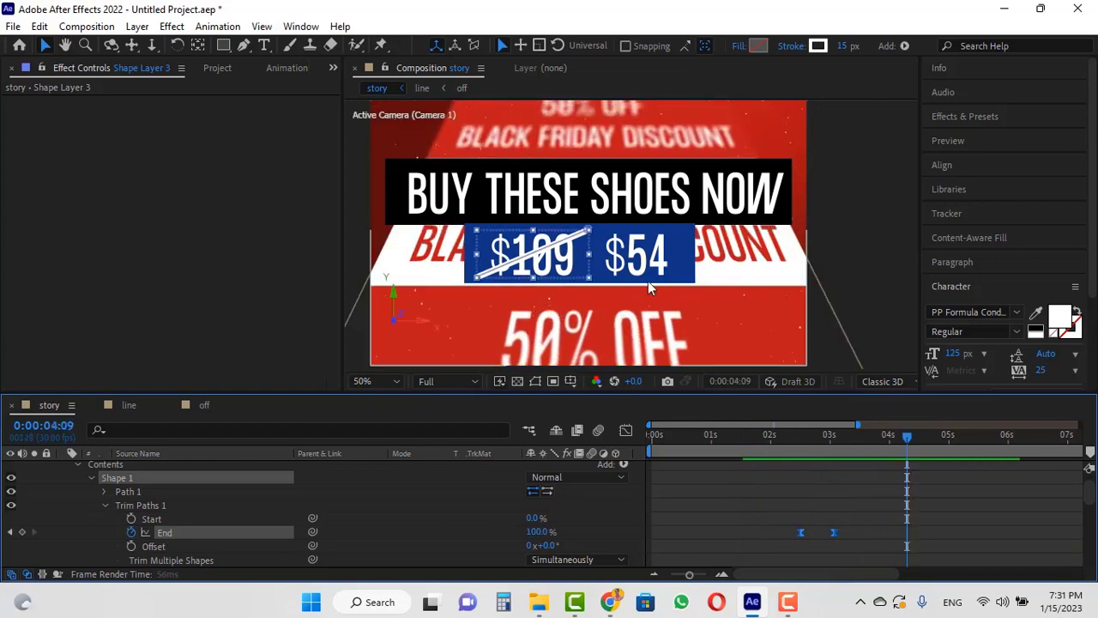
Preview the full story composition from 0:00:00:00 with the whole vertical frame in view.
scroll(607, 248, down, 2)
drag(843, 447, 419, 441)
scroll(710, 251, down, 1)
key(h)
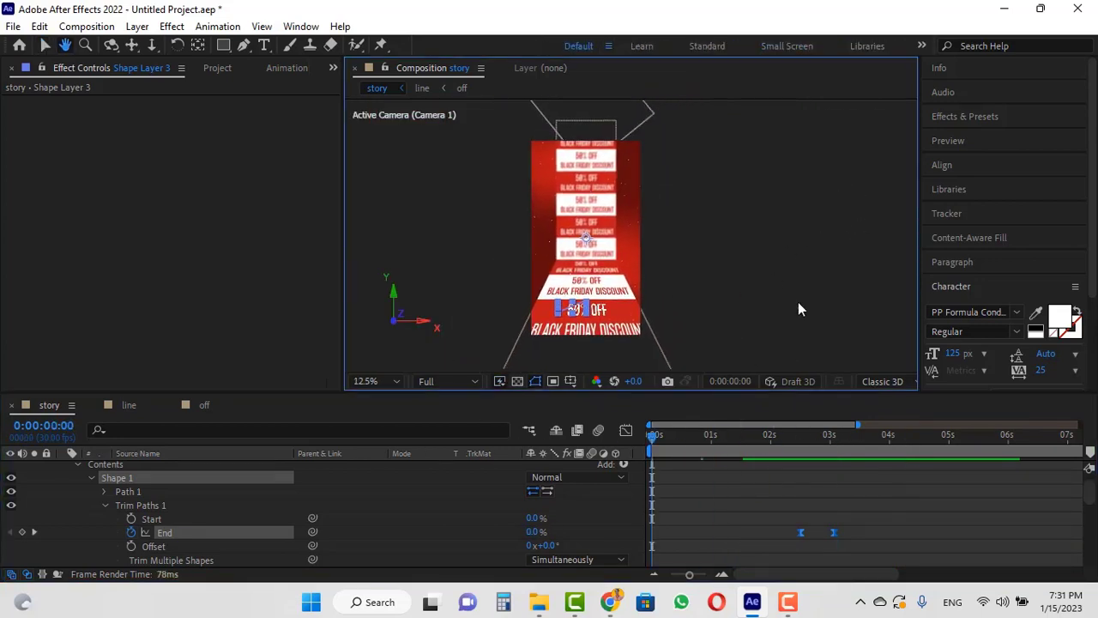
key(v)
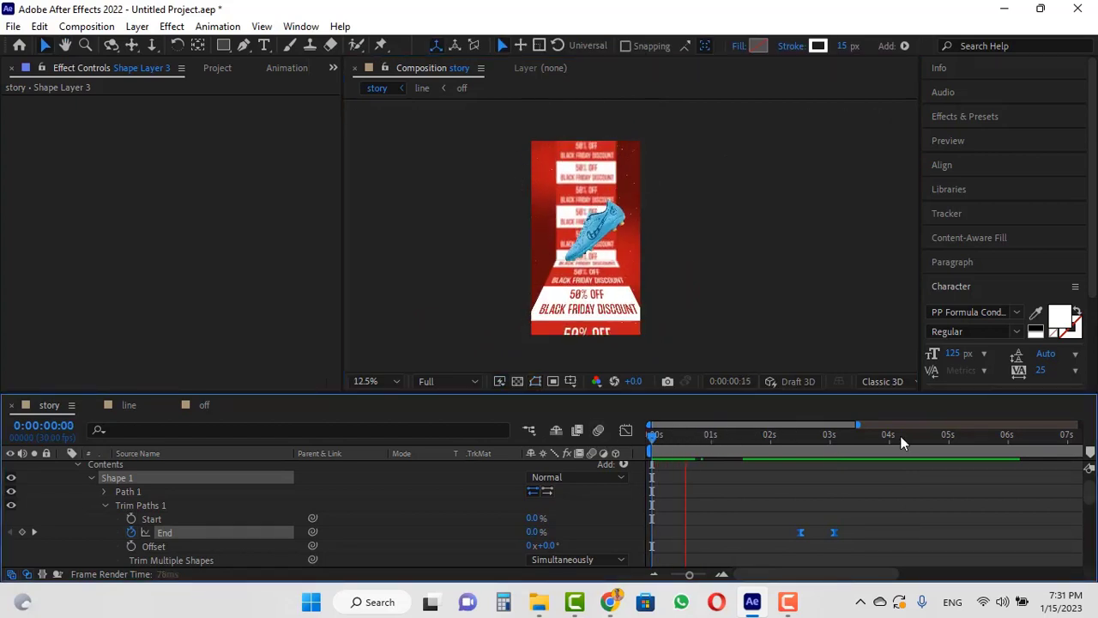